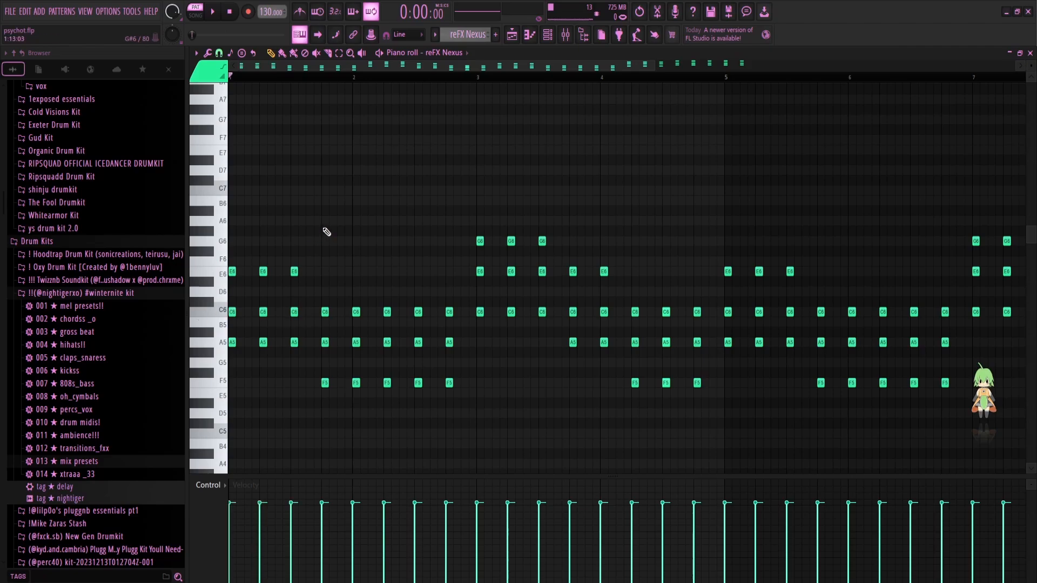
# Step: Play the reFX Nexus chord pattern in the piano roll and listen to its notes across all eight bars
pyautogui.scroll(-3, 327, 232)
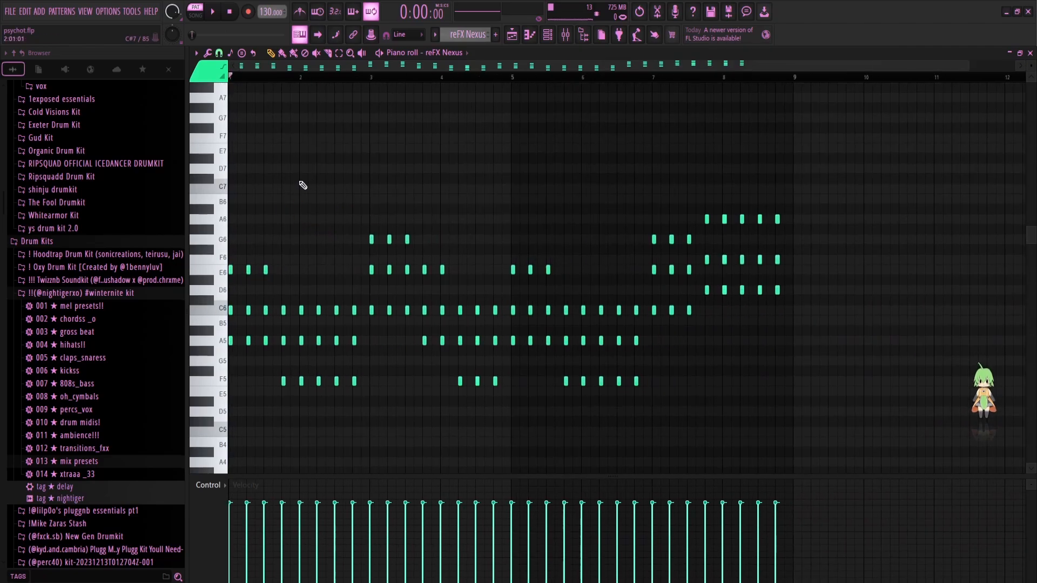
pyautogui.press('space')
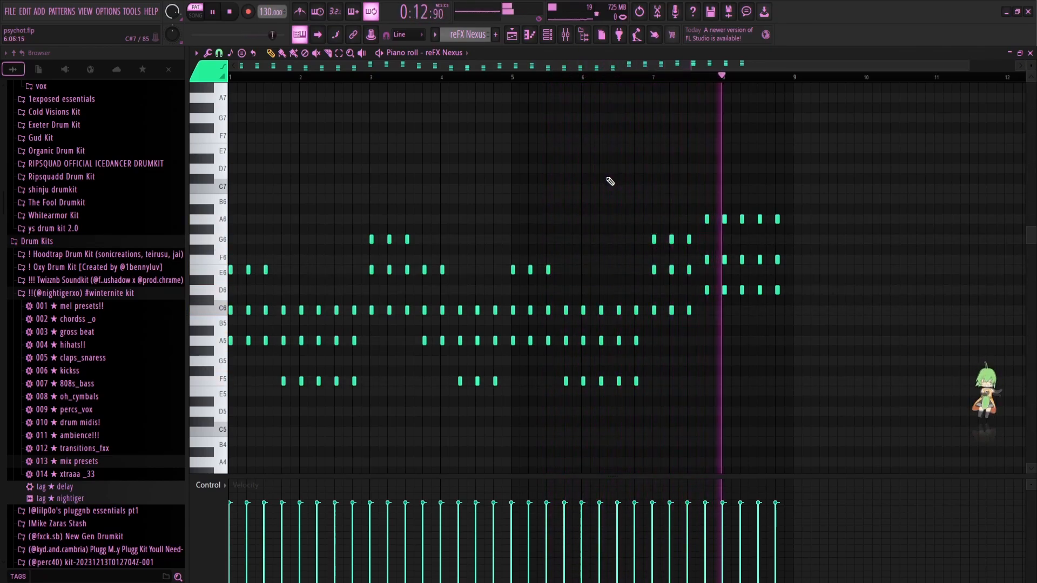
pyautogui.press('space')
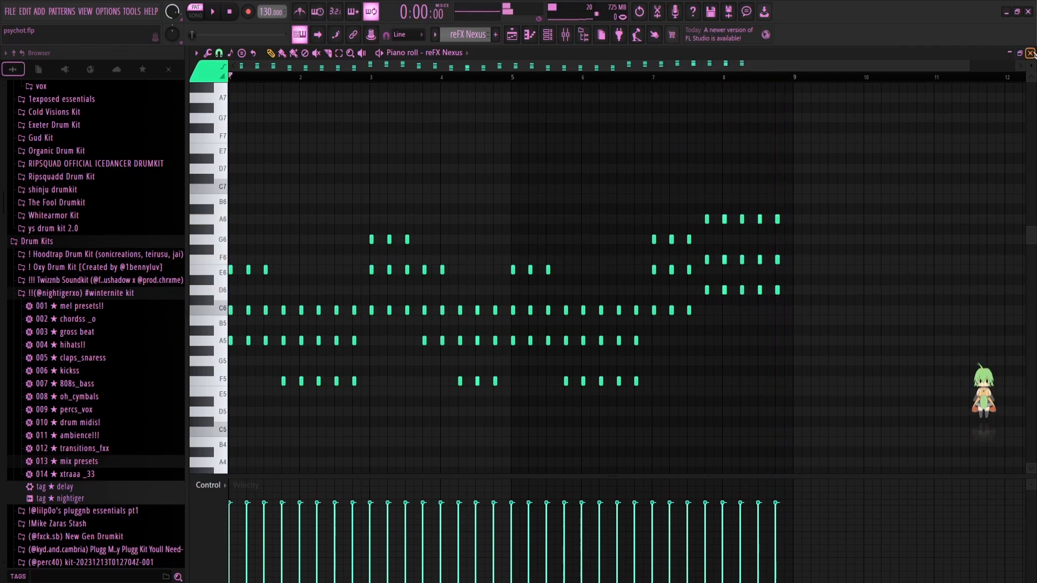
# Step: Open the reFX Nexus #2 pattern's notes from the playlist and check the instrument preset it uses
pyautogui.press('F5')
pyautogui.doubleClick(442, 129)
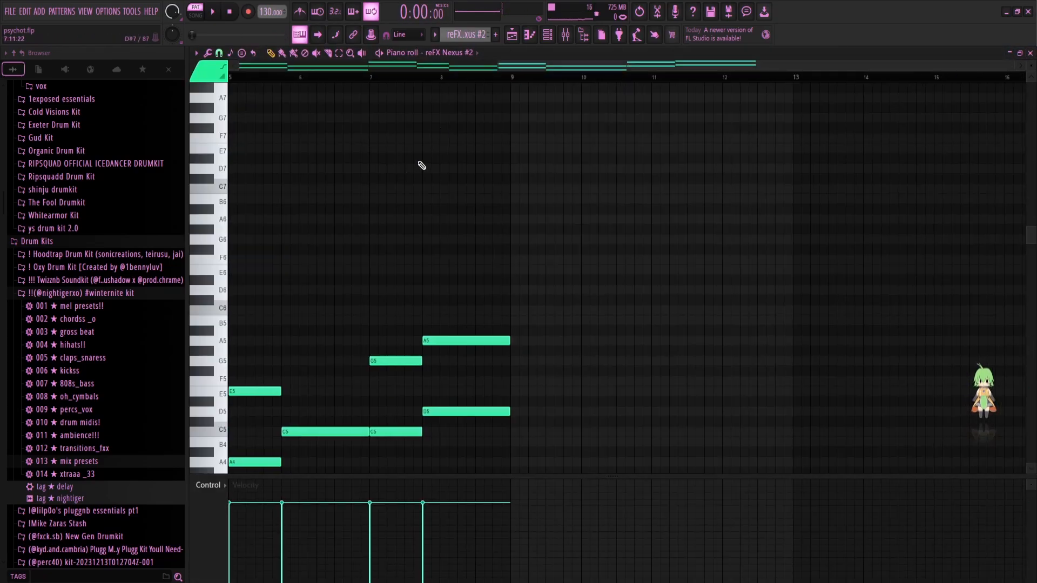
pyautogui.click(547, 34)
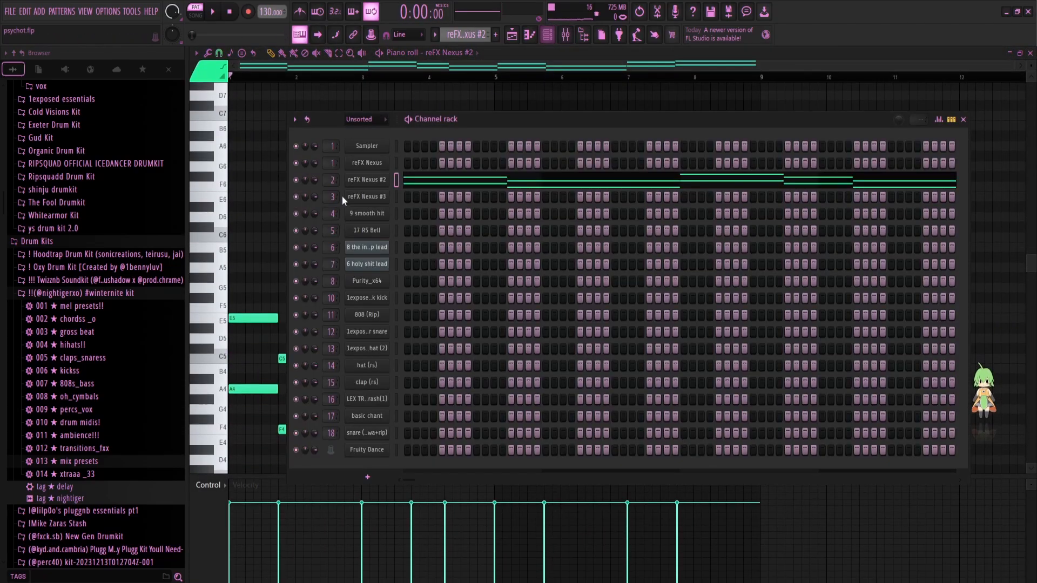
pyautogui.click(370, 185)
pyautogui.click(714, 108)
pyautogui.scroll(-2, 390, 236)
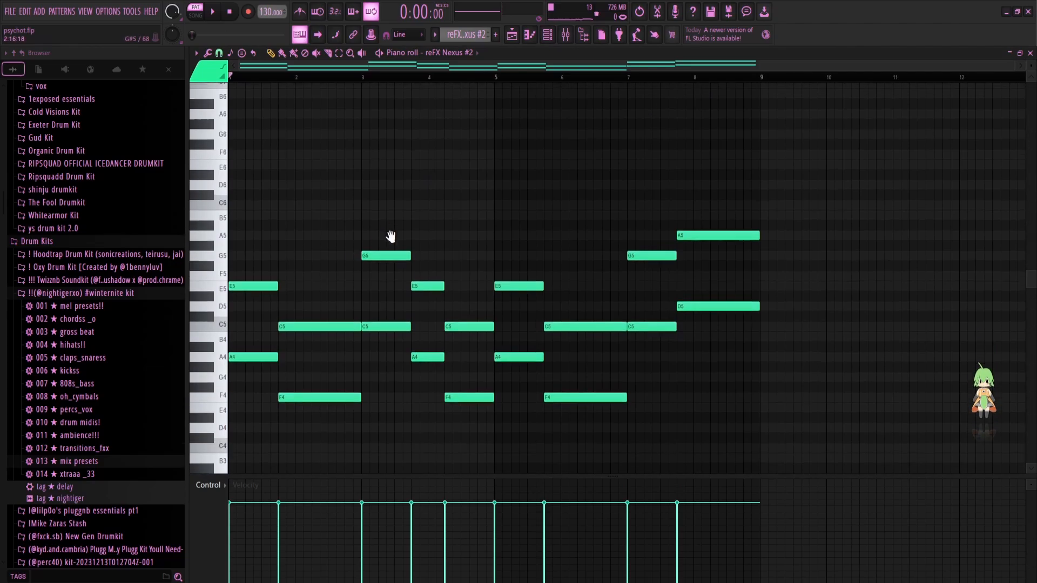
# Step: Highlight all the reFX Nexus #2 notes, deselect them and play the pattern
pyautogui.moveTo(777, 180); pyautogui.dragTo(252, 400)
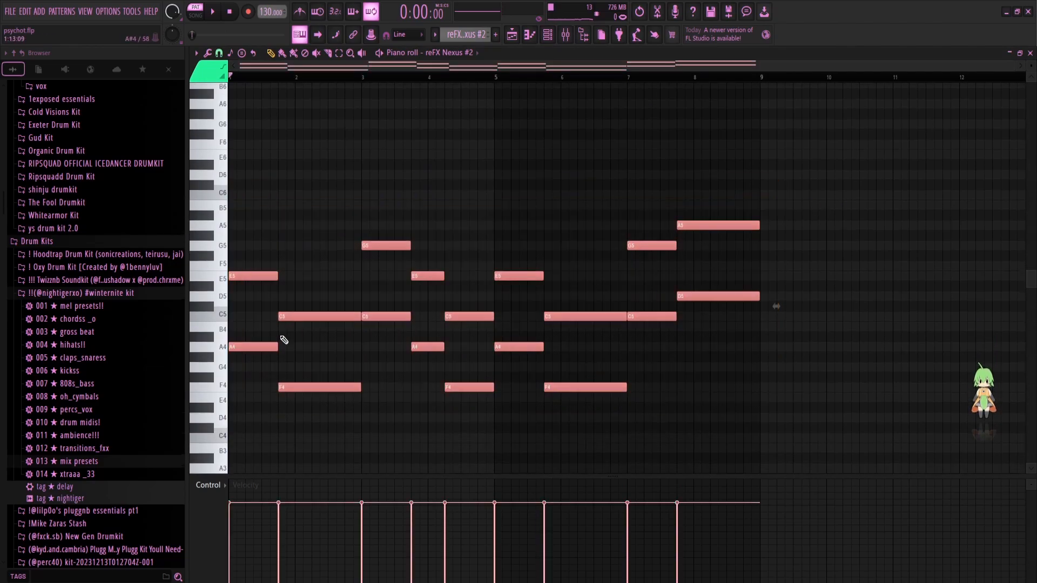
pyautogui.keyDown('ctrl'); pyautogui.click(256, 321); pyautogui.keyUp('ctrl')
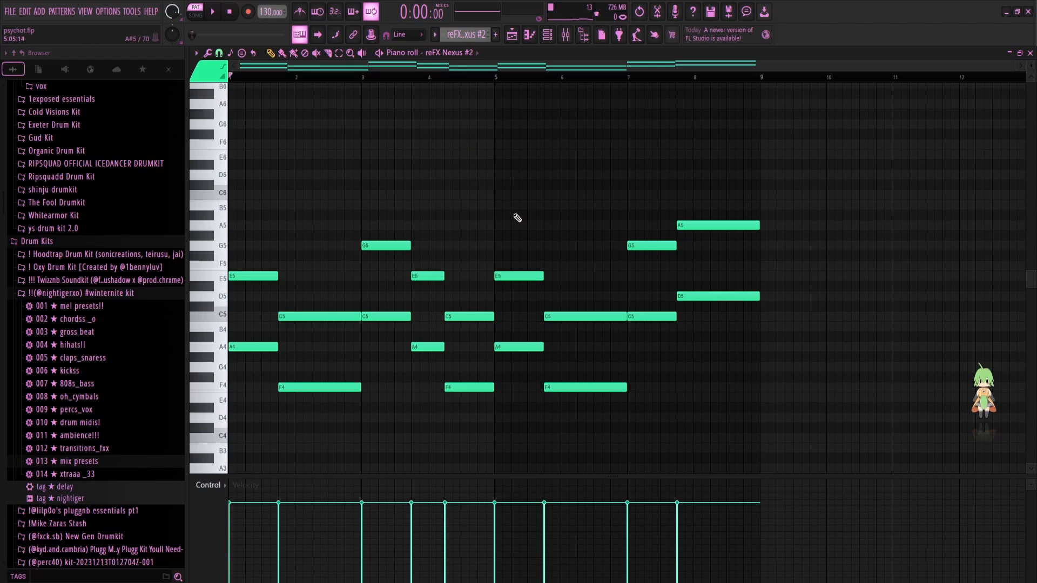
pyautogui.press('space')
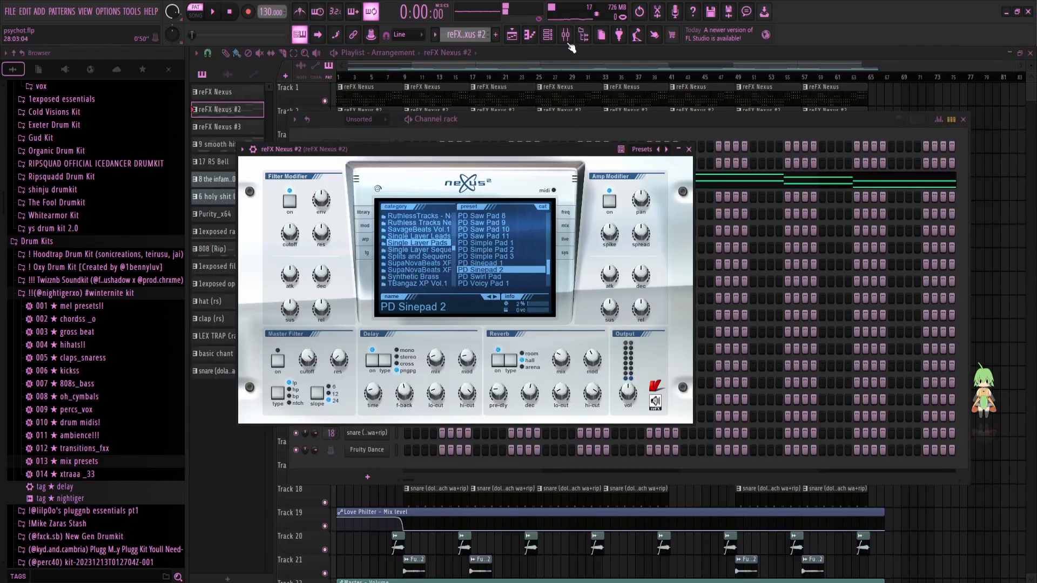
# Step: Inspect the Fruity Parametric EQ 2 curve on the reFX Nexus mixer track
pyautogui.click(565, 35)
pyautogui.click(258, 244)
pyautogui.click(287, 235)
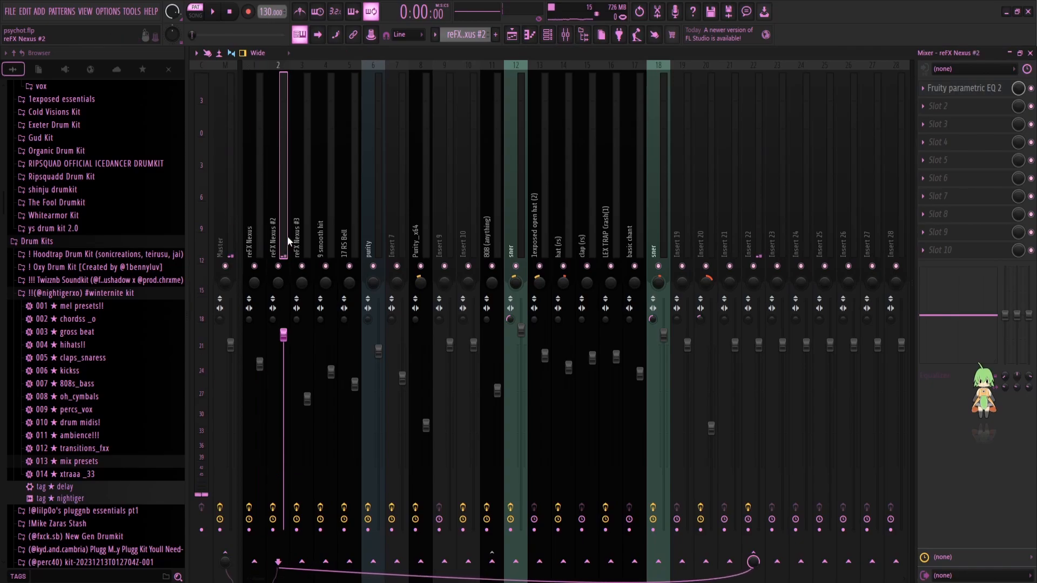
pyautogui.click(264, 235)
pyautogui.click(965, 88)
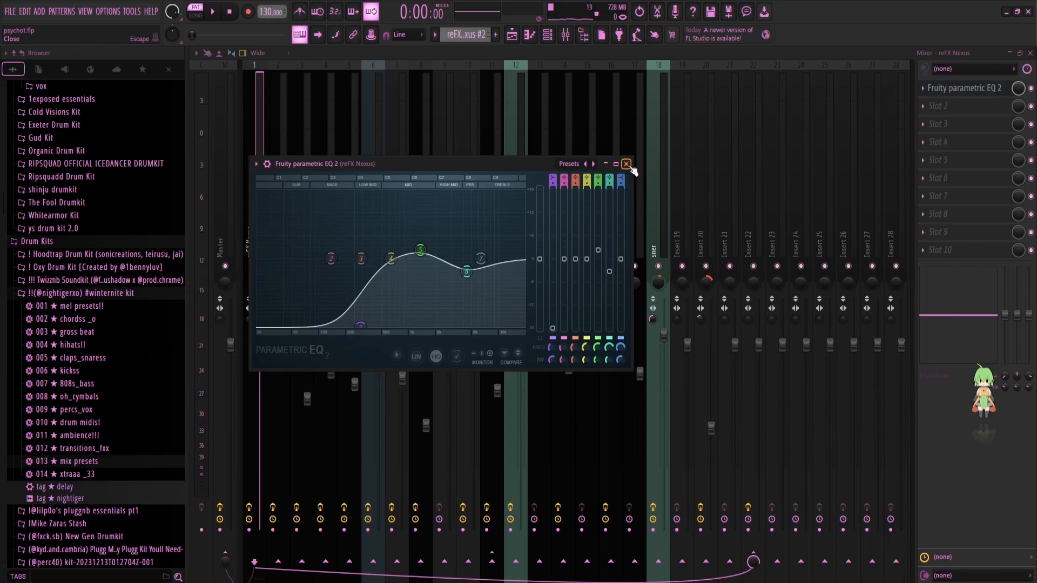
pyautogui.click(626, 163)
# Step: Inspect the Fruity Parametric EQ 2 curve on the reFX Nexus #2 mixer track, then return to the playlist
pyautogui.click(284, 241)
pyautogui.click(981, 90)
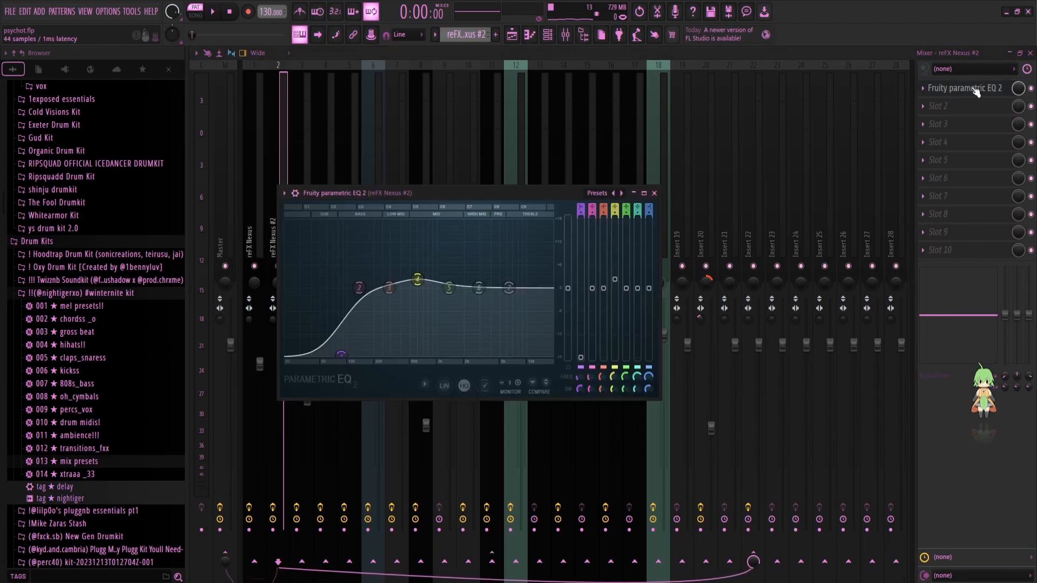
pyautogui.click(654, 193)
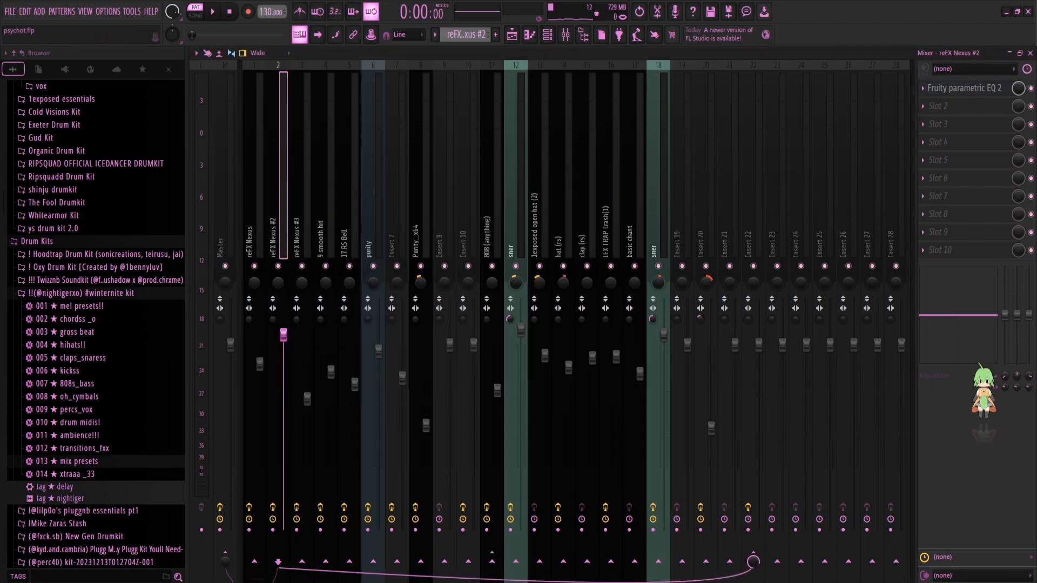
pyautogui.click(1029, 53)
pyautogui.rightClick(965, 500)
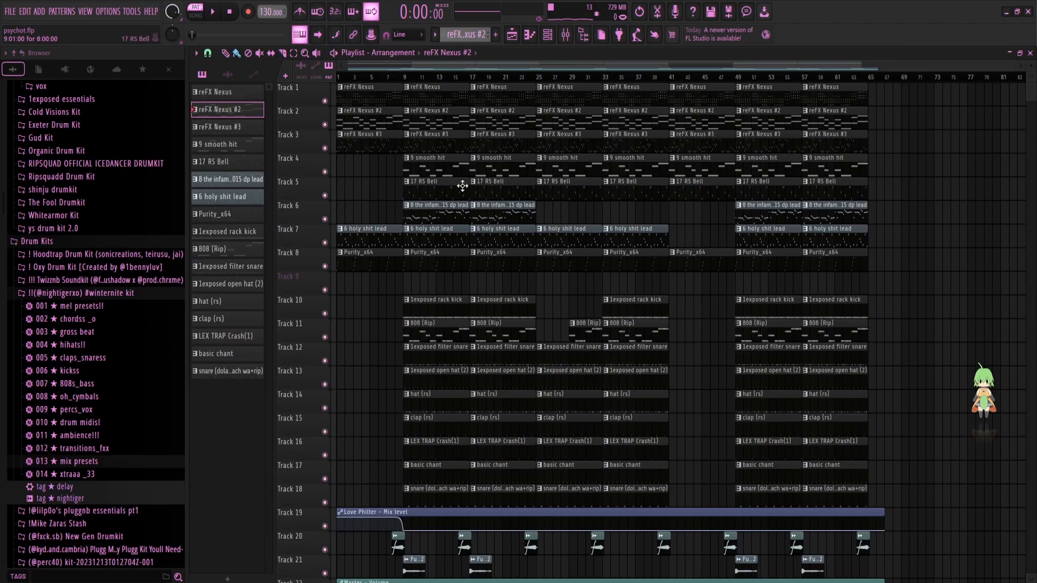
# Step: Open the reFX Nexus #3 pattern from the playlist and check the preset loaded in its Nexus instrument
pyautogui.doubleClick(444, 149)
pyautogui.click(549, 41)
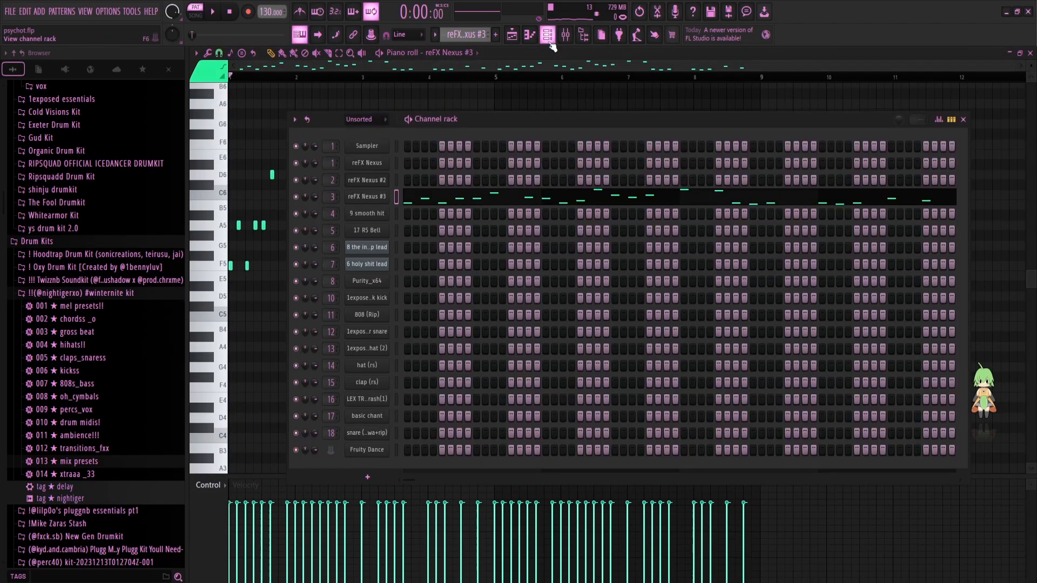
pyautogui.click(385, 198)
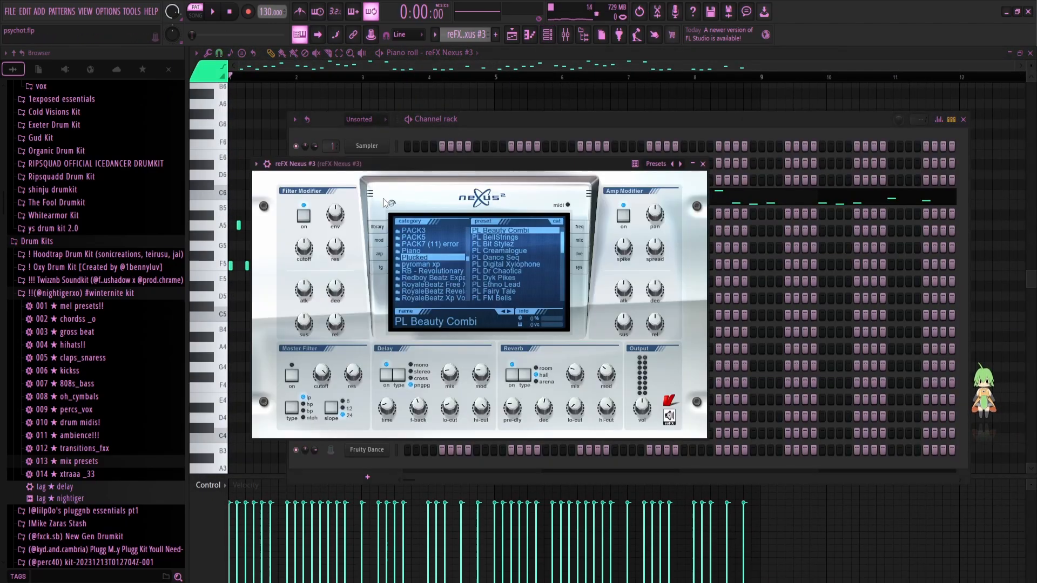
pyautogui.click(354, 103)
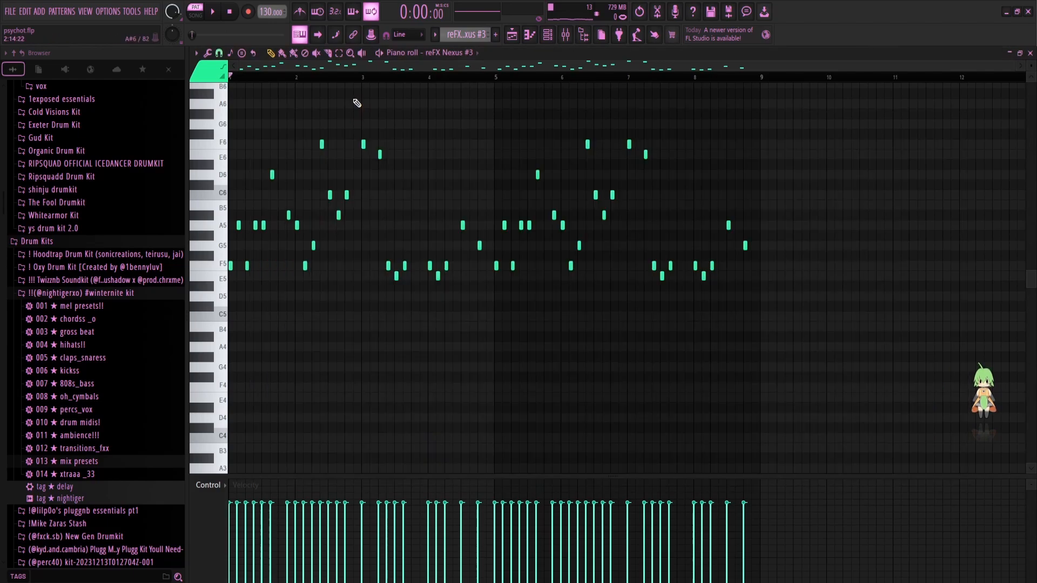
# Step: Play the reFX Nexus #3 melody in the piano roll and stop playback near the end of the pattern
pyautogui.scroll(2, 423, 197)
pyautogui.press('space')
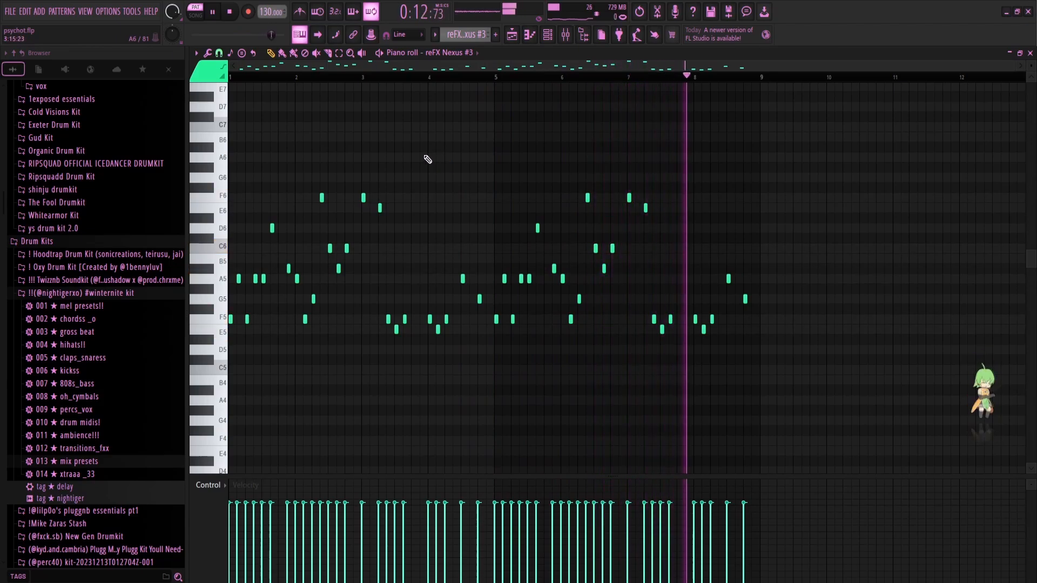
pyautogui.press('space')
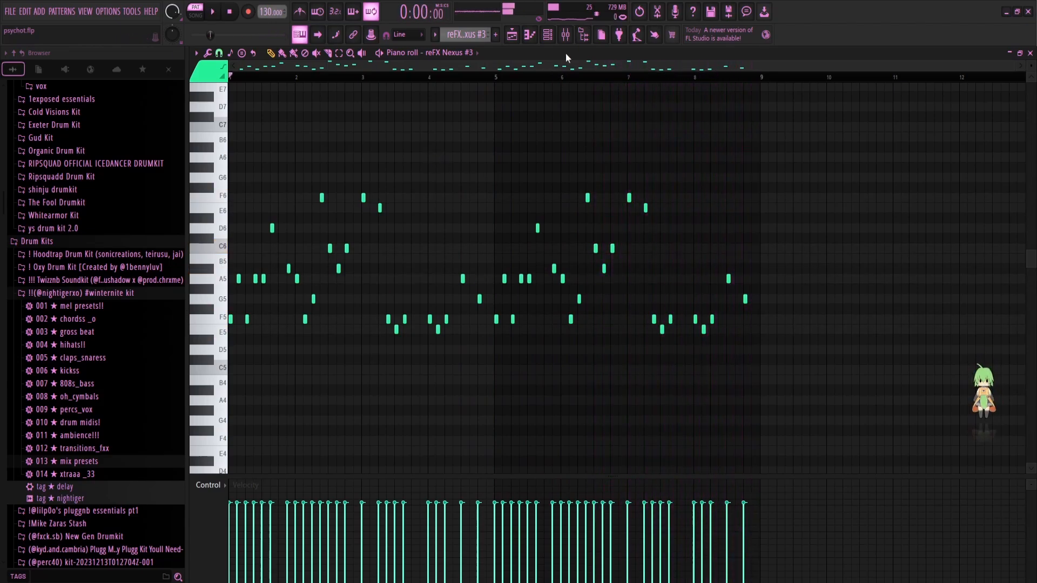
# Step: Examine the low cut and high-mid boost in the EQ on the reFX Nexus #3 mixer track, then return to the playlist
pyautogui.click(551, 36)
pyautogui.click(564, 36)
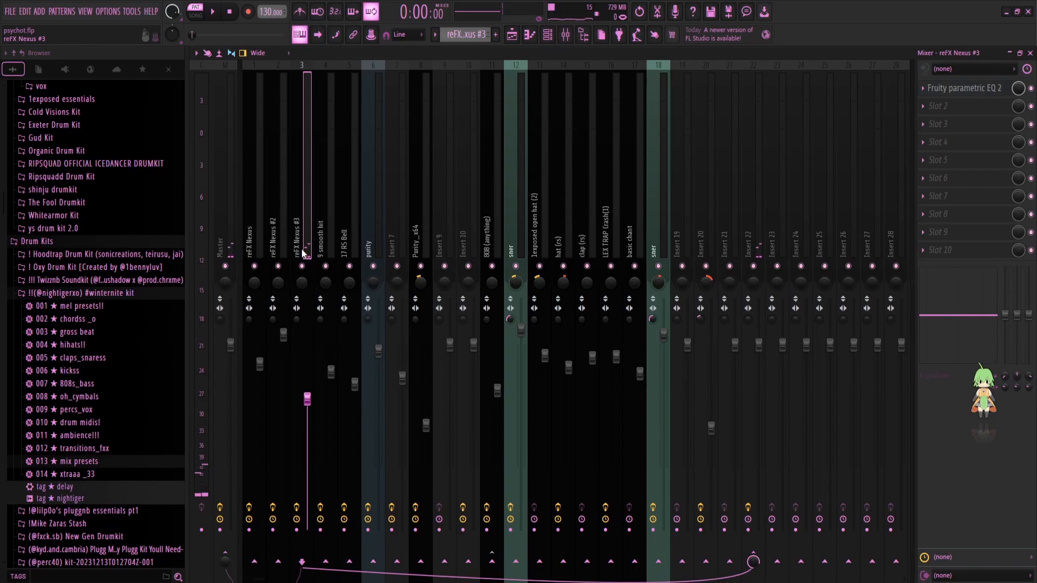
pyautogui.click(971, 96)
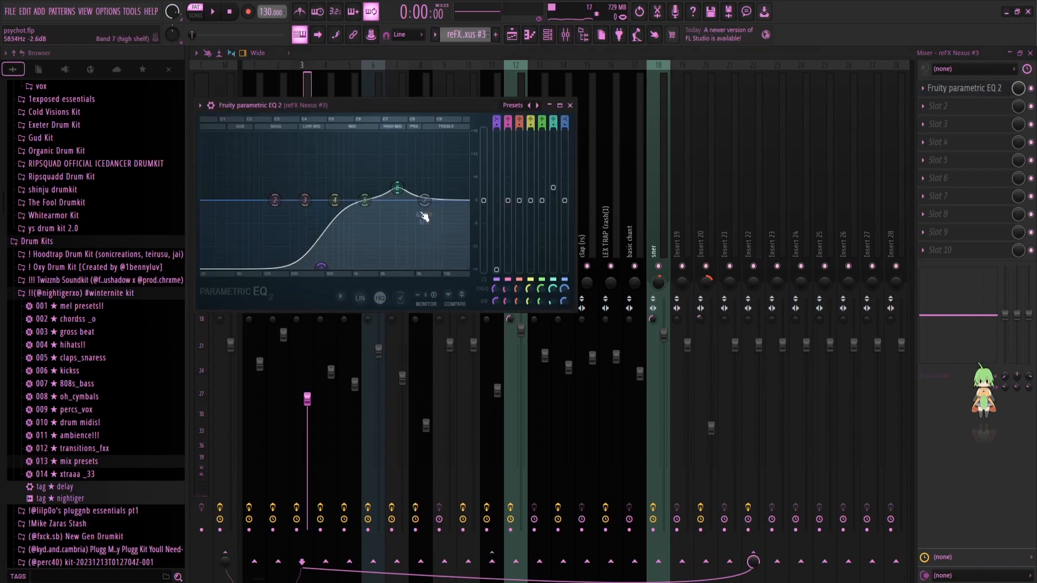
pyautogui.moveTo(400, 190); pyautogui.dragTo(402, 141)
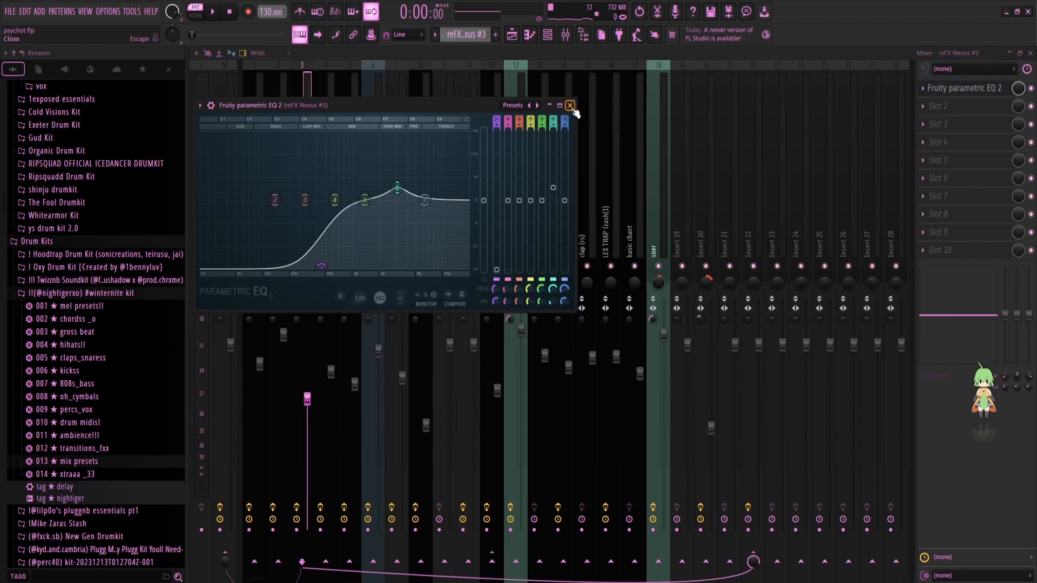
pyautogui.click(569, 105)
pyautogui.click(548, 34)
pyautogui.click(565, 34)
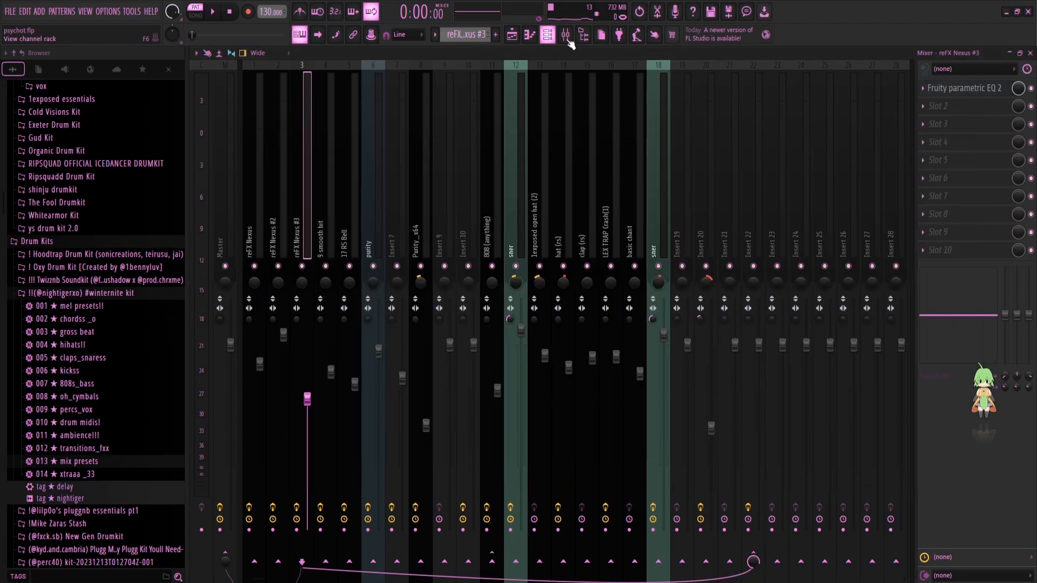
pyautogui.click(983, 91)
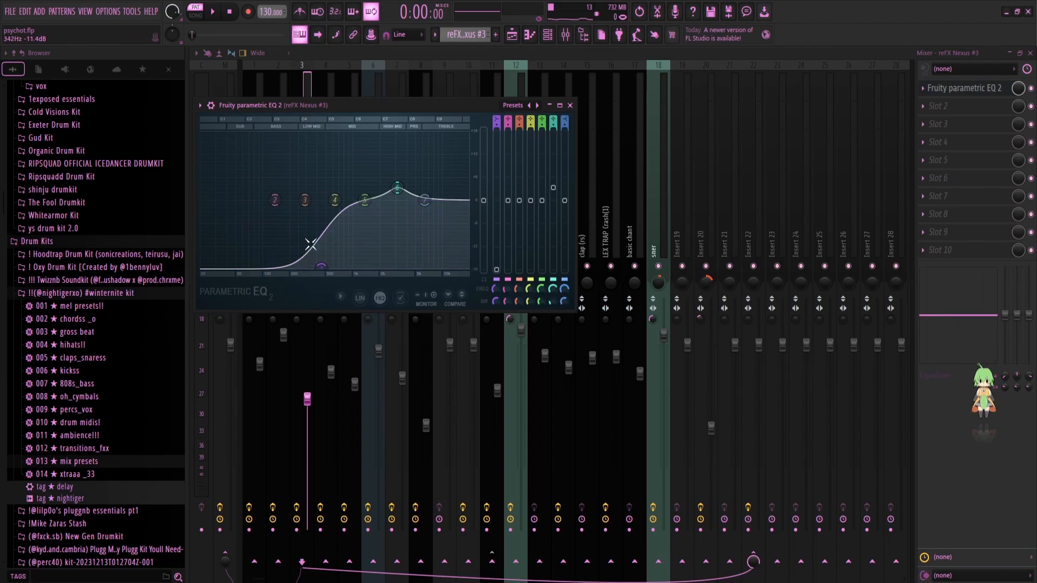
pyautogui.click(570, 105)
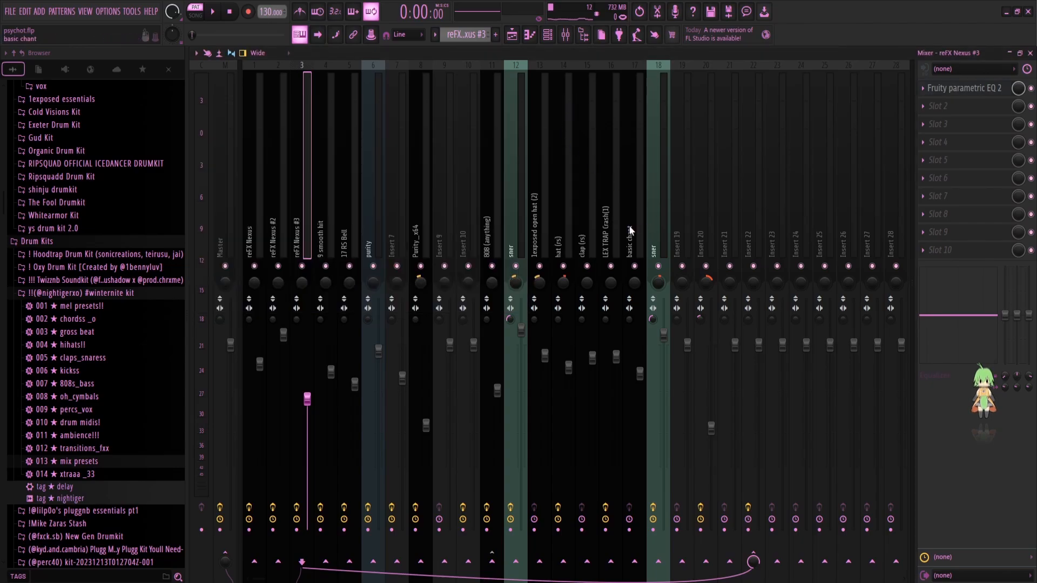
pyautogui.click(1030, 53)
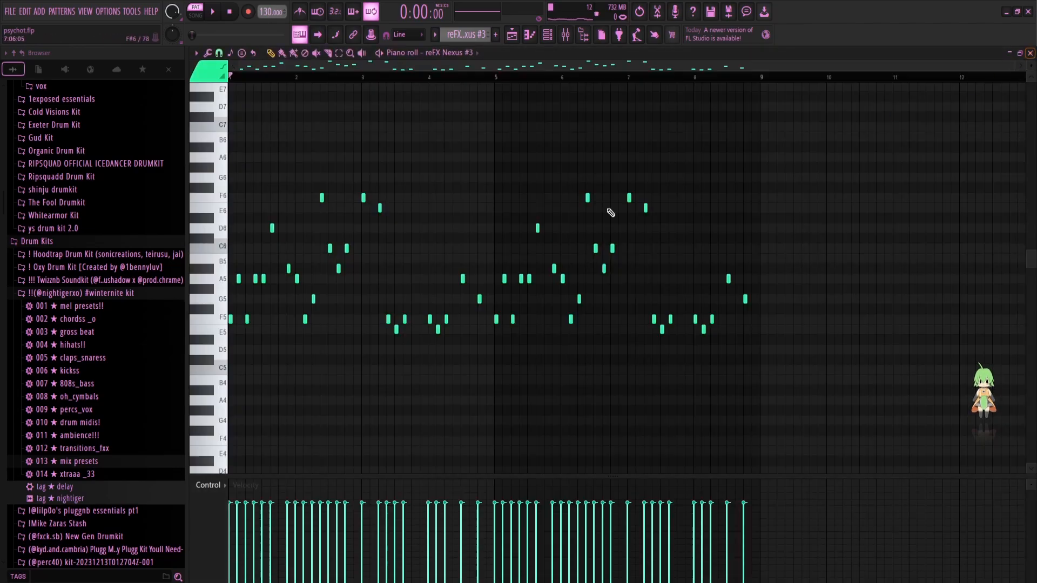
pyautogui.click(1030, 53)
# Step: Open the 9 smooth hit pattern from Track 4 and play its opening notes
pyautogui.rightClick(941, 199)
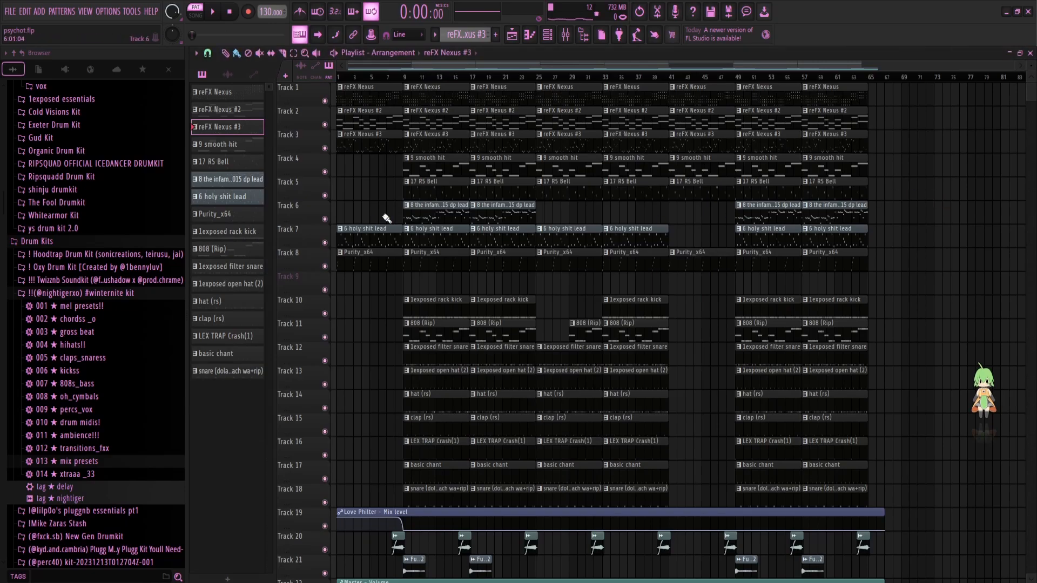
pyautogui.scroll(3, 391, 217)
pyautogui.doubleClick(468, 167)
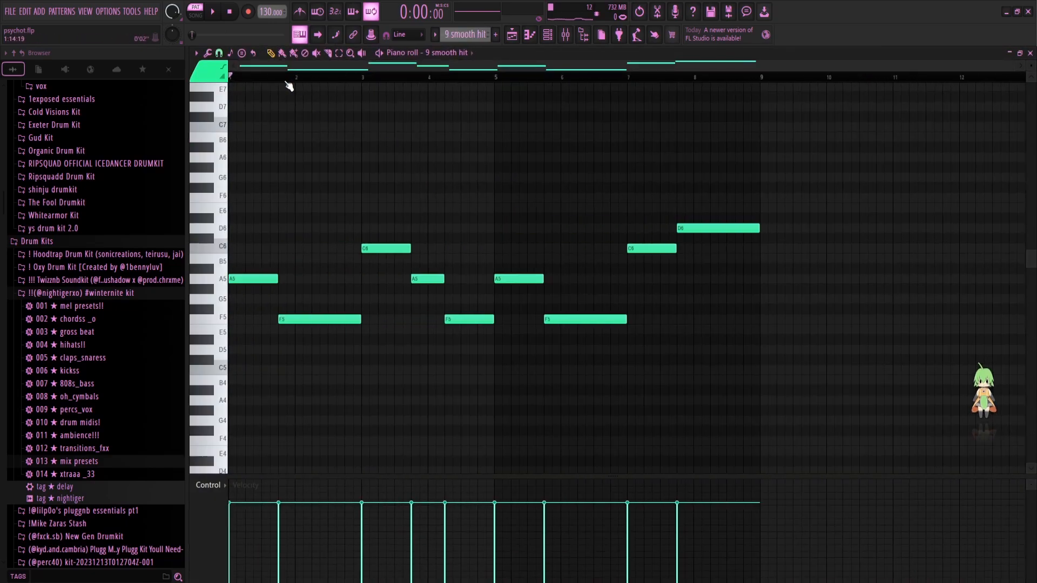
pyautogui.press('space')
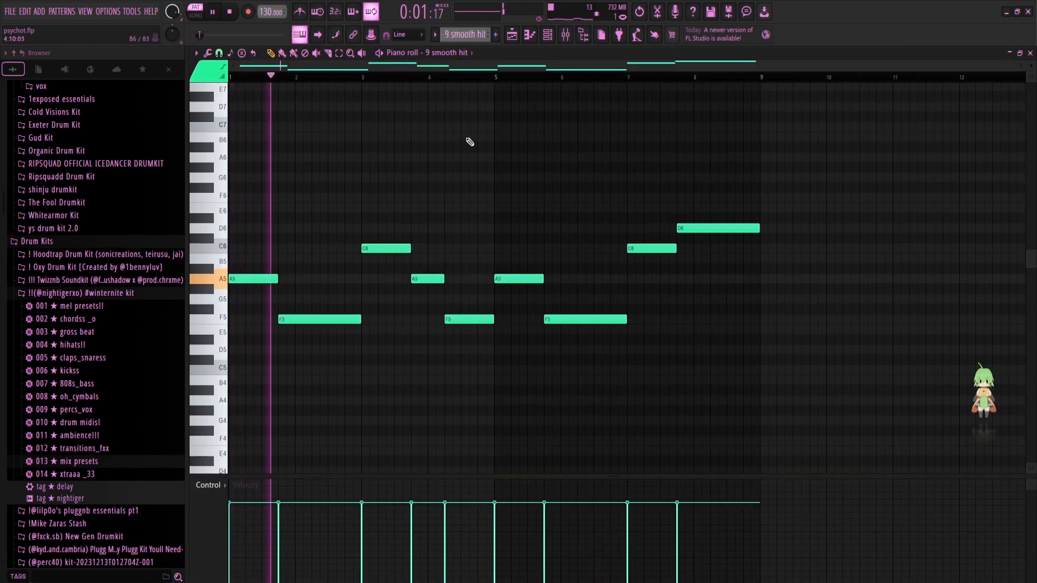
pyautogui.press('space')
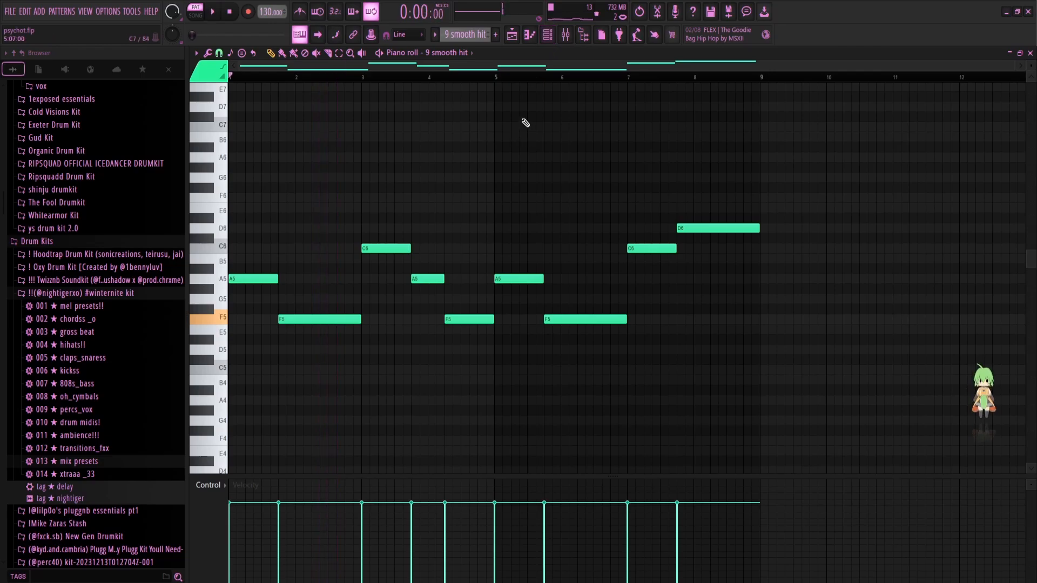
# Step: Switch to the reFX Nexus #2 pattern to compare its chord notes with the 9 smooth hit notes, then close the piano roll
pyautogui.click(548, 35)
pyautogui.scroll(3, 473, 38)
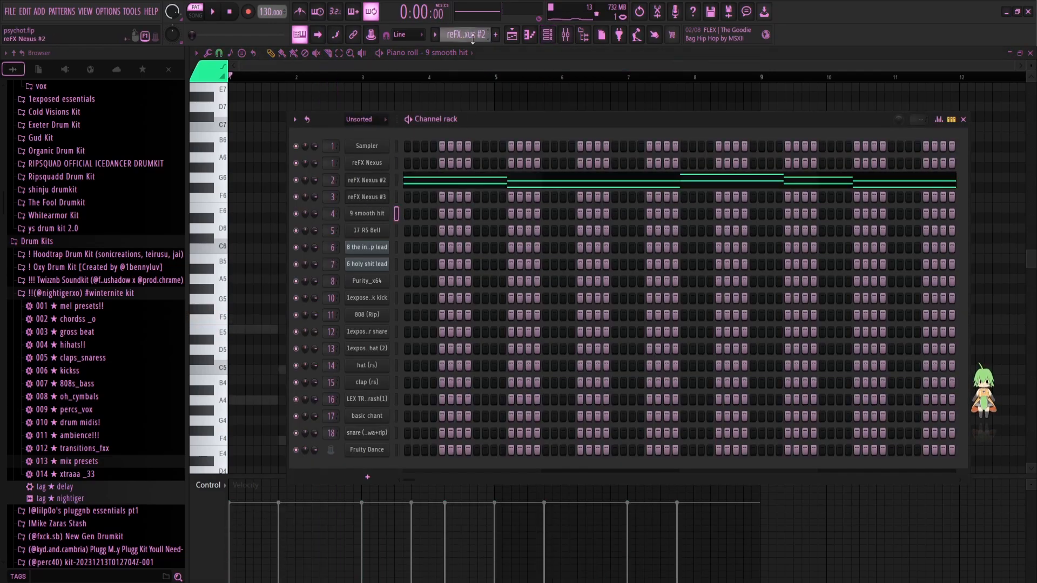
pyautogui.scroll(-1, 473, 39)
pyautogui.rightClick(253, 364)
pyautogui.scroll(-3, 241, 313)
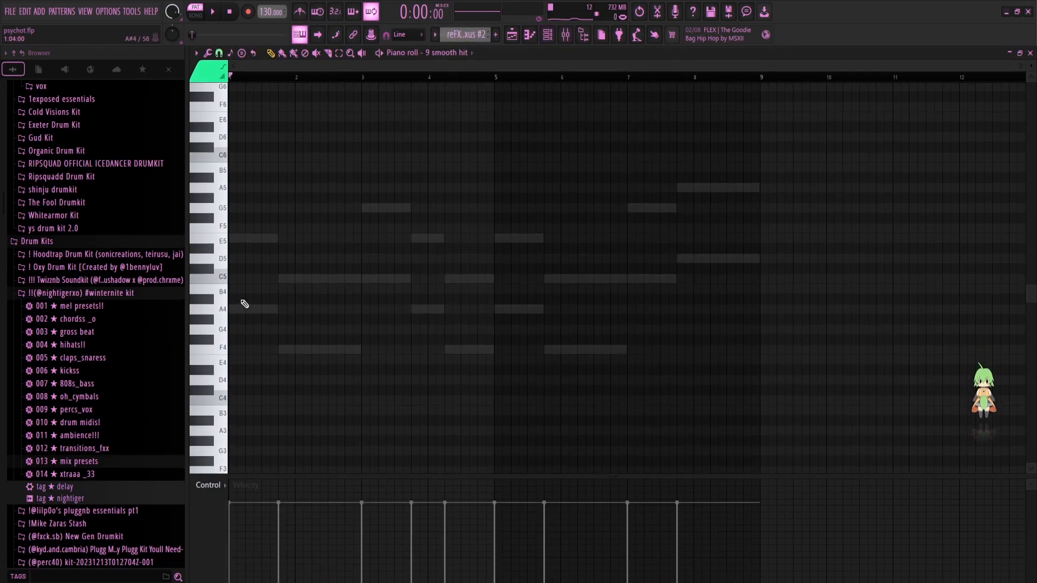
pyautogui.moveTo(416, 303); pyautogui.dragTo(419, 306)
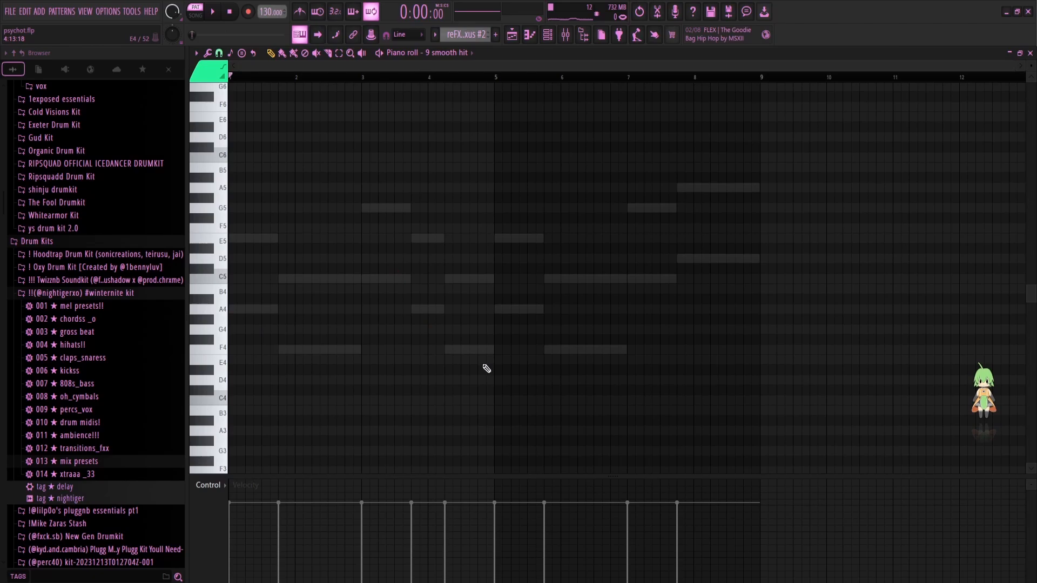
pyautogui.click(547, 34)
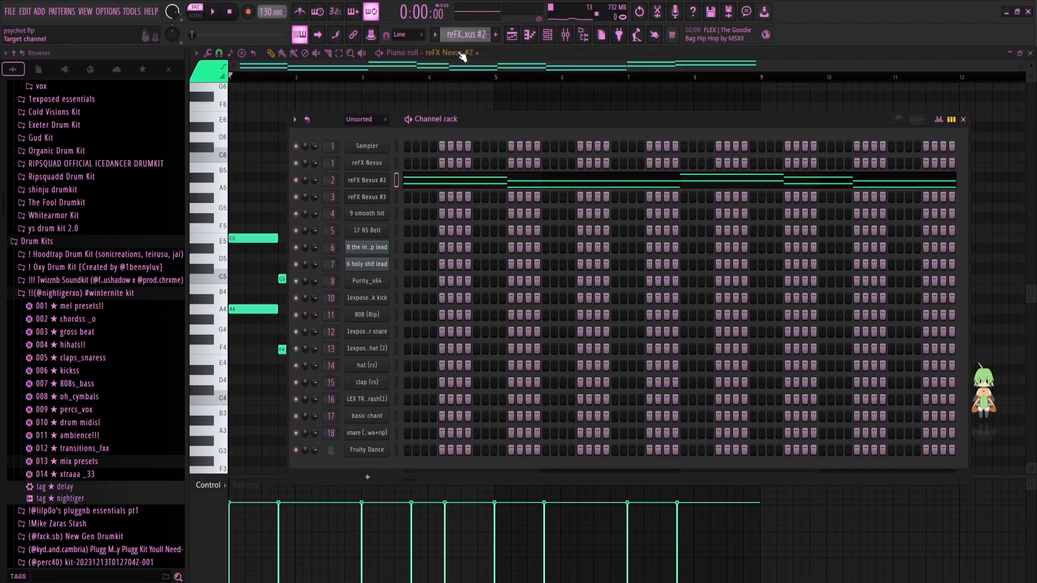
pyautogui.click(1031, 56)
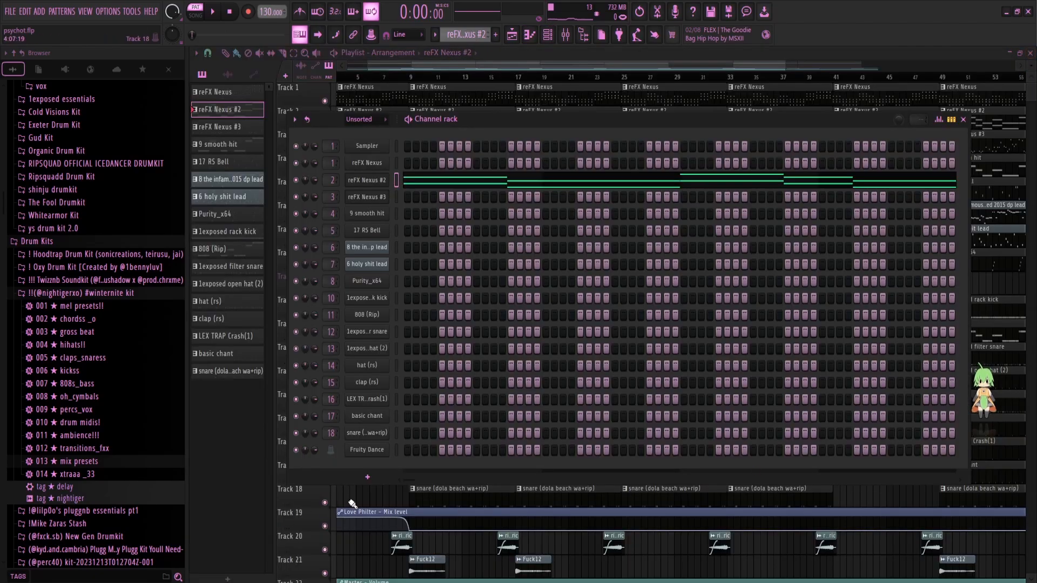
# Step: Open the 17 RS Bell pattern from Track 5 and play its opening notes
pyautogui.press('F6')
pyautogui.scroll(2, 434, 313)
pyautogui.moveTo(456, 285); pyautogui.dragTo(520, 305)
pyautogui.scroll(-1, 799, 216)
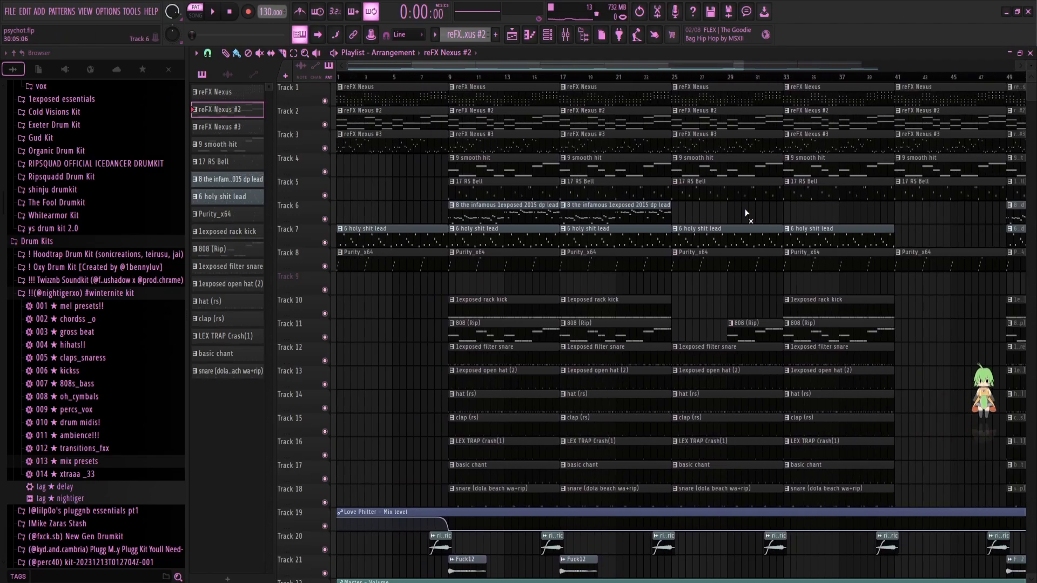
pyautogui.moveTo(711, 213); pyautogui.dragTo(650, 195)
pyautogui.moveTo(580, 258); pyautogui.dragTo(625, 279)
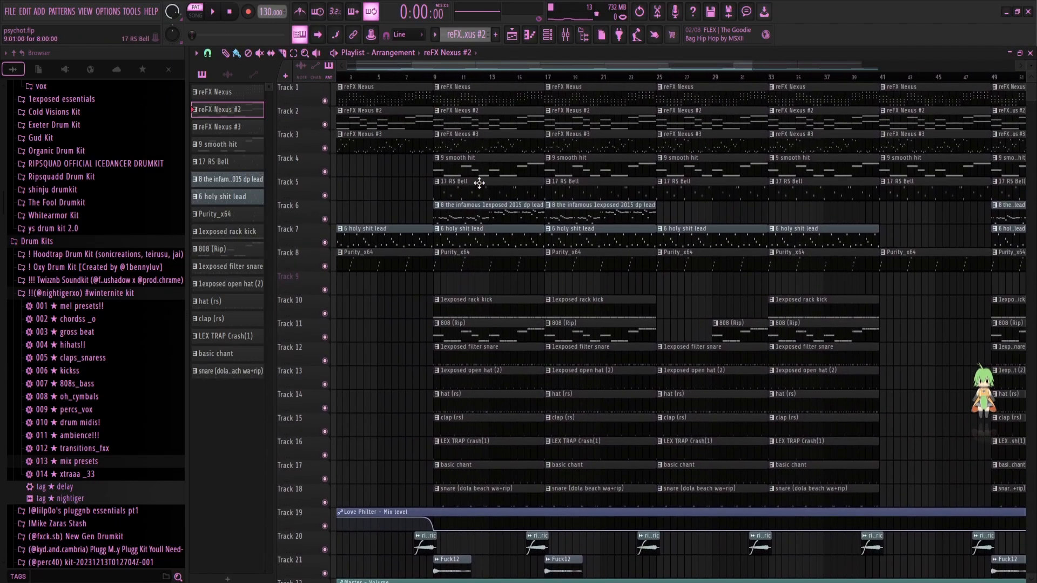
pyautogui.doubleClick(475, 189)
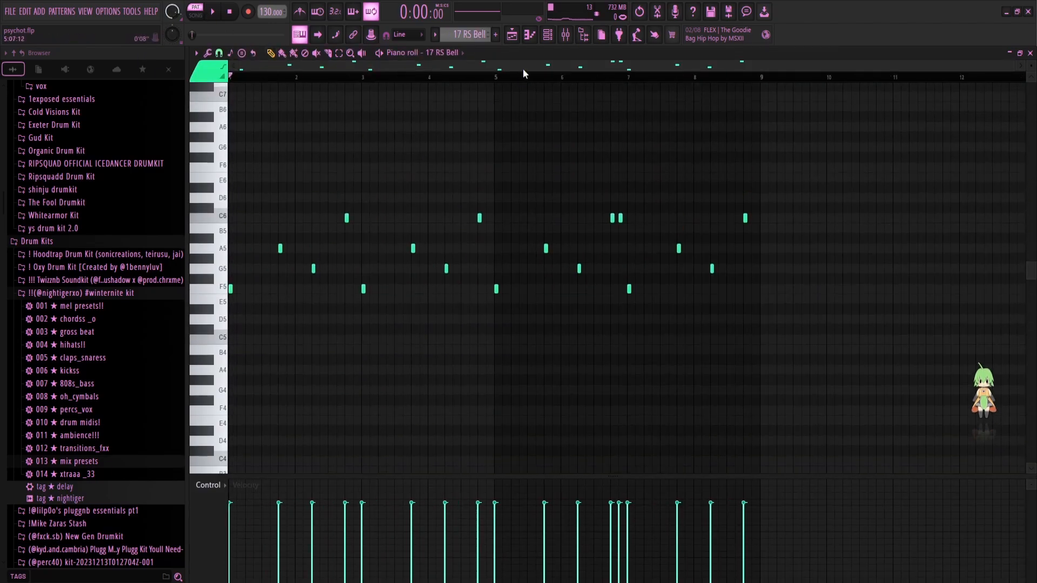
pyautogui.scroll(-1, 650, 197)
pyautogui.press('space')
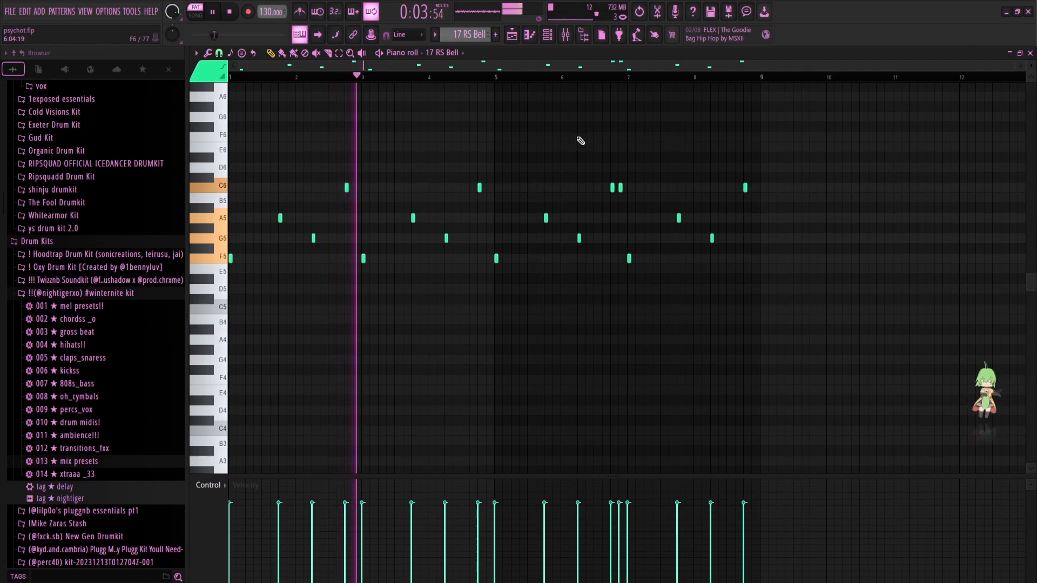
pyautogui.press('space')
# Step: Highlight the first five notes of 17 RS Bell and then the notes in bars 5 and 6, and close the piano roll
pyautogui.moveTo(380, 162); pyautogui.dragTo(230, 323)
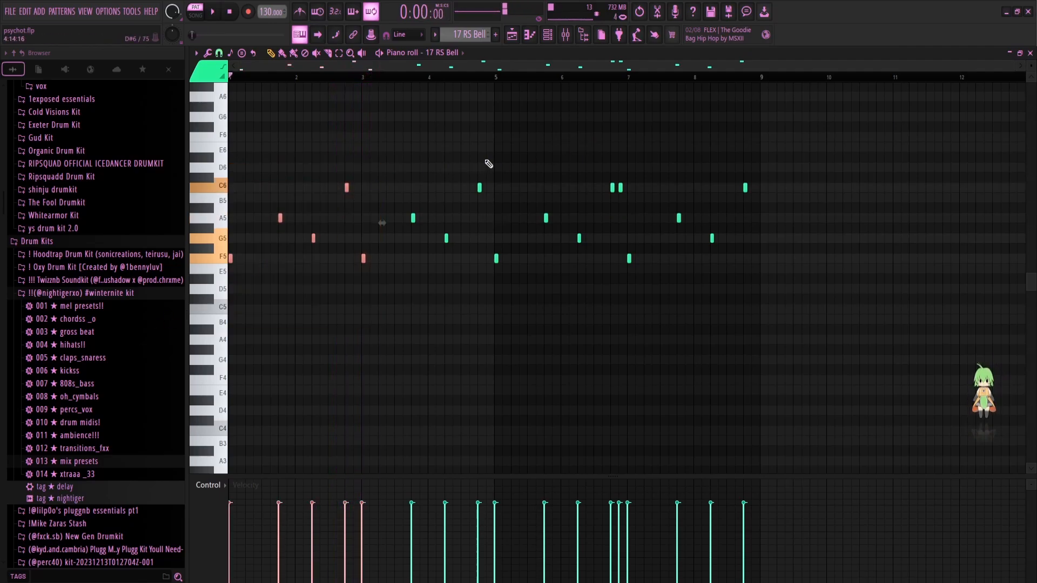
pyautogui.moveTo(631, 166); pyautogui.dragTo(516, 248)
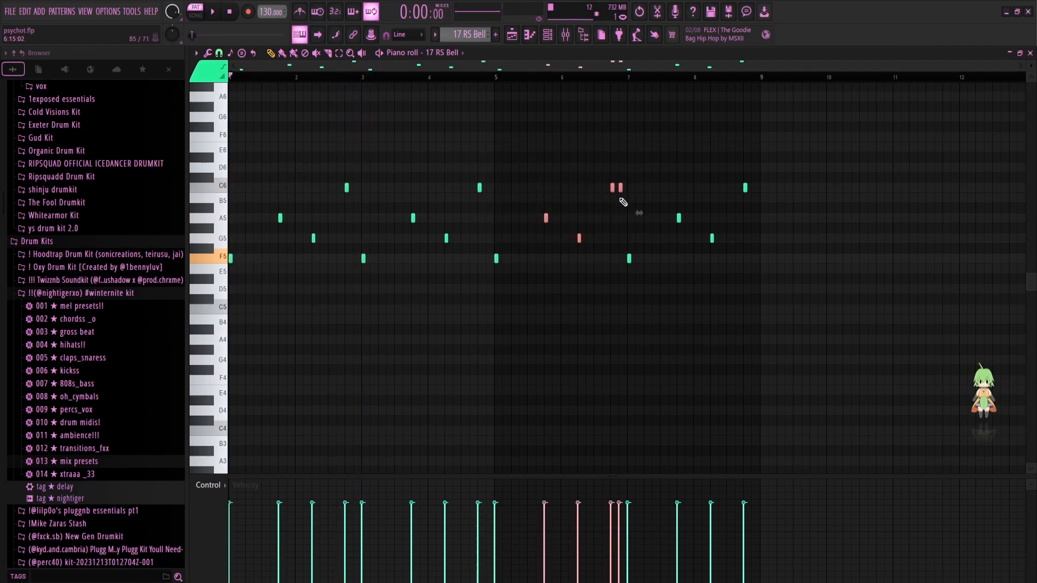
pyautogui.click(1030, 53)
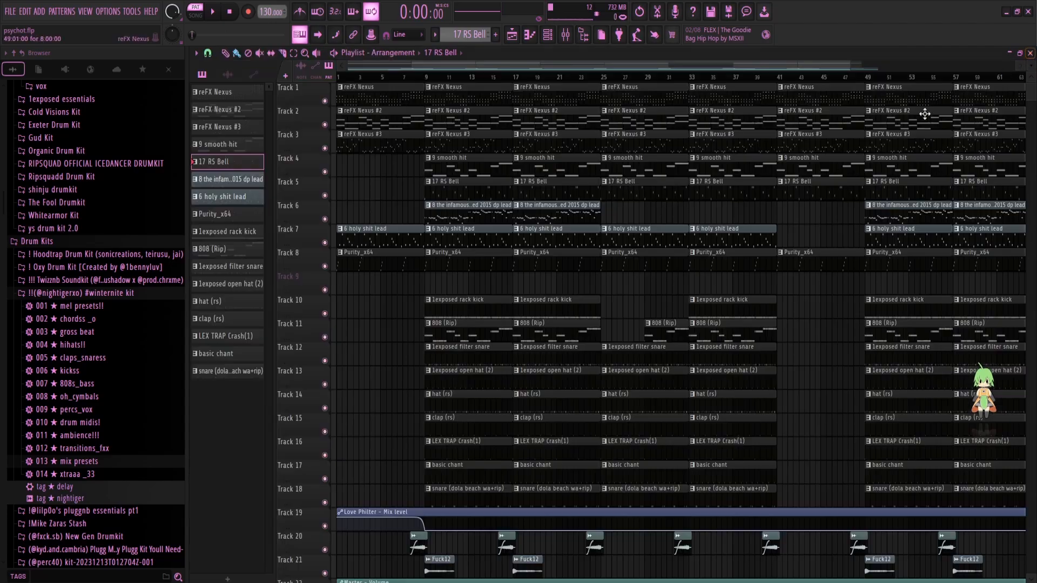
# Step: Open the reFX Nexus pattern from Track 1 and highlight its first four bars and then its second half
pyautogui.scroll(2, 513, 285)
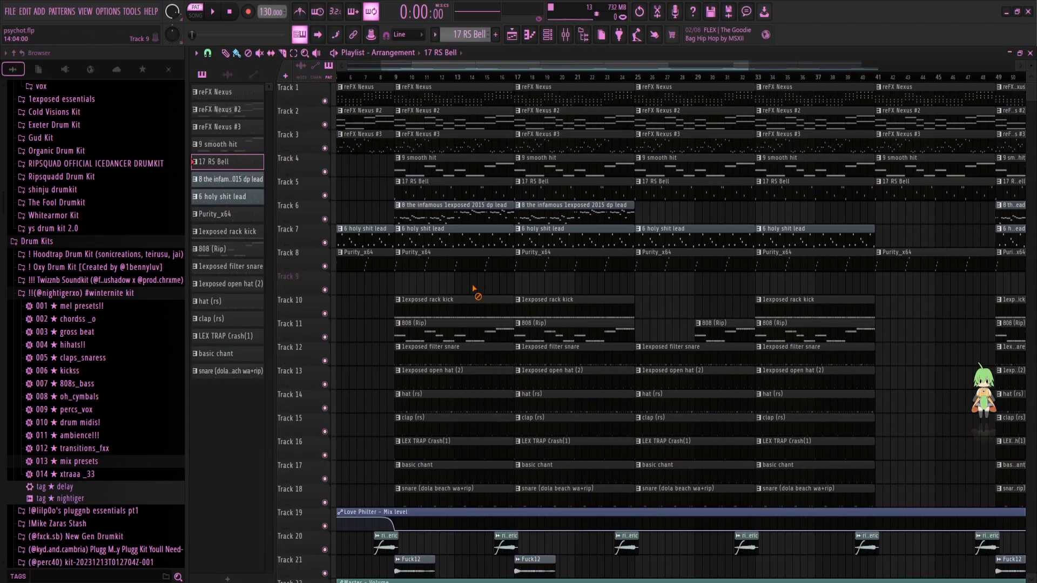
pyautogui.scroll(-2, 486, 281)
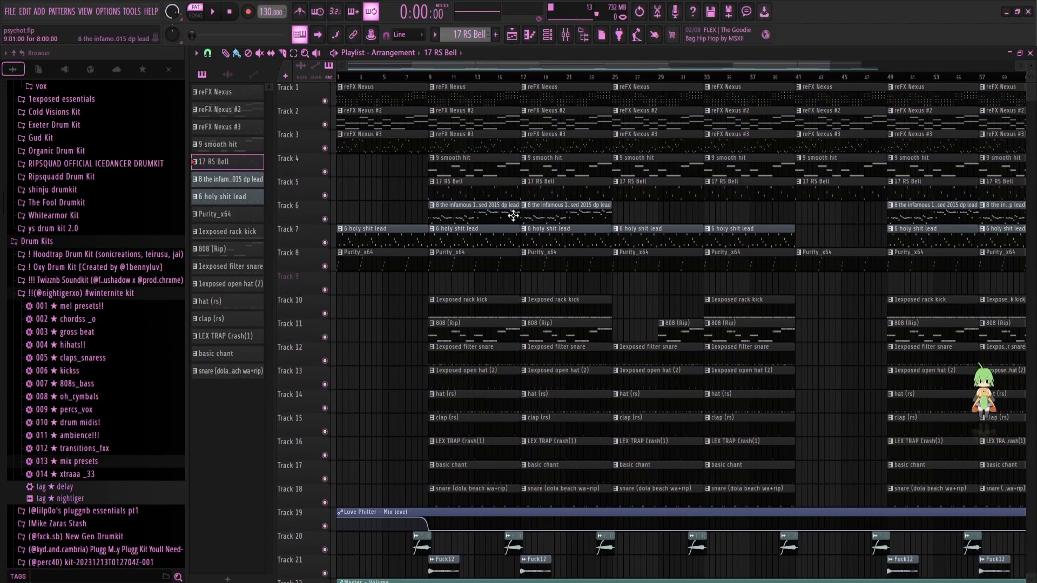
pyautogui.doubleClick(492, 98)
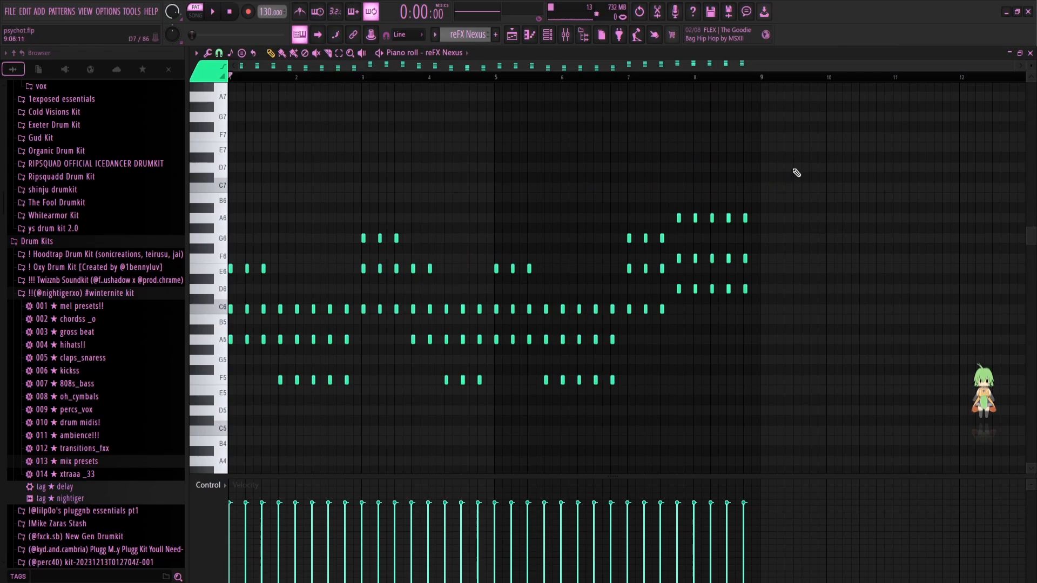
pyautogui.moveTo(798, 154); pyautogui.dragTo(486, 416)
pyautogui.click(548, 329)
pyautogui.moveTo(232, 79); pyautogui.dragTo(452, 81)
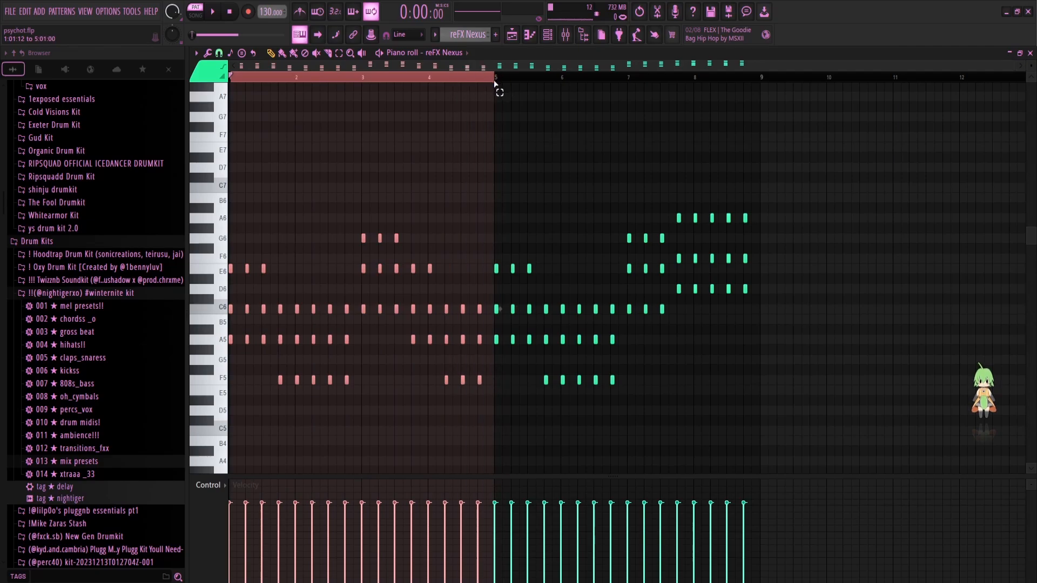
pyautogui.moveTo(494, 83); pyautogui.dragTo(694, 100)
pyautogui.click(625, 78)
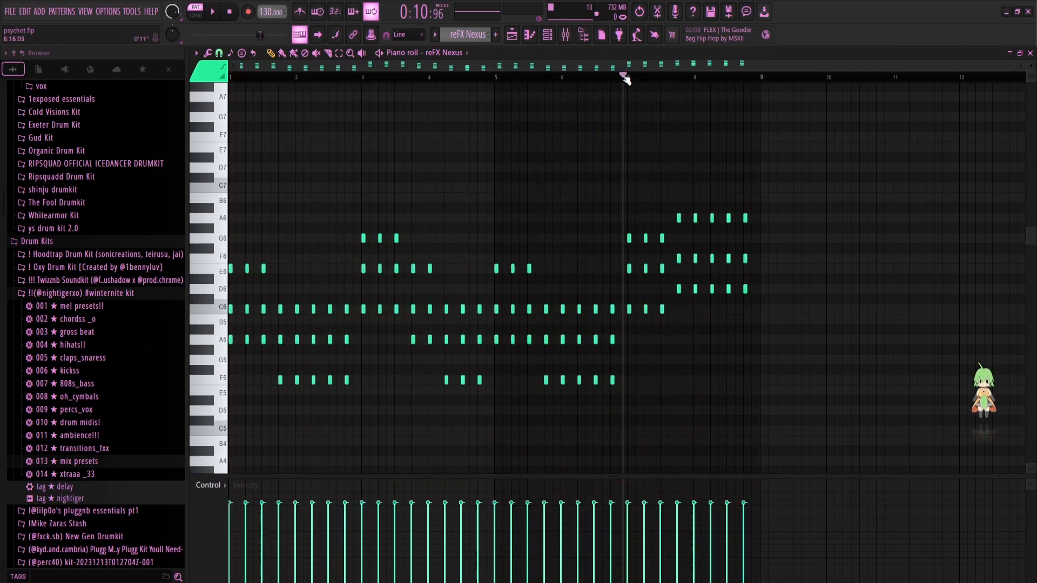
# Step: Sweep the playhead across the reFX Nexus pattern to review its phrasing, then return to the playlist
pyautogui.moveTo(241, 81); pyautogui.dragTo(494, 82)
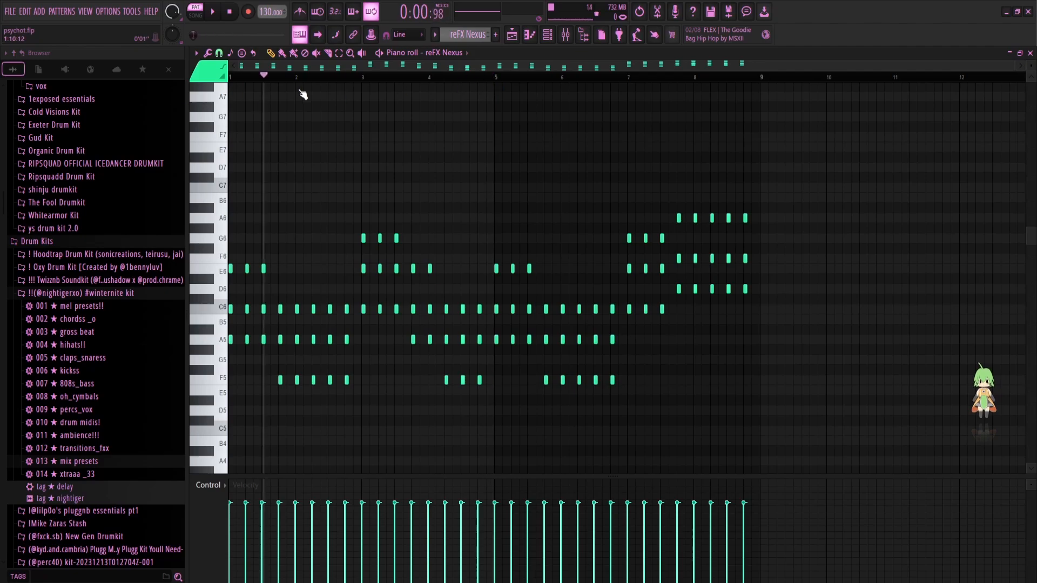
pyautogui.moveTo(303, 95); pyautogui.dragTo(821, 116)
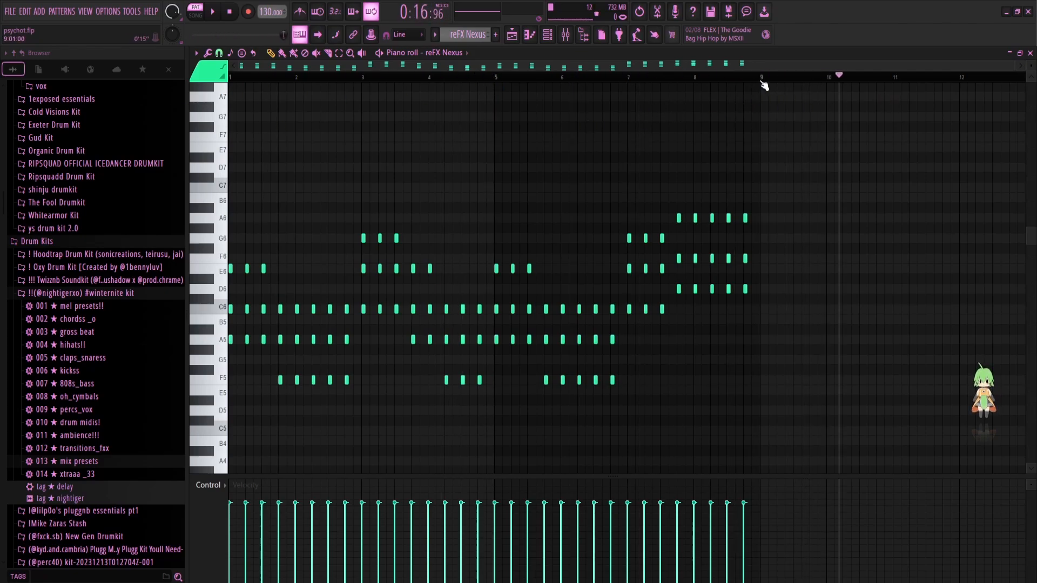
pyautogui.moveTo(764, 86); pyautogui.dragTo(410, 101)
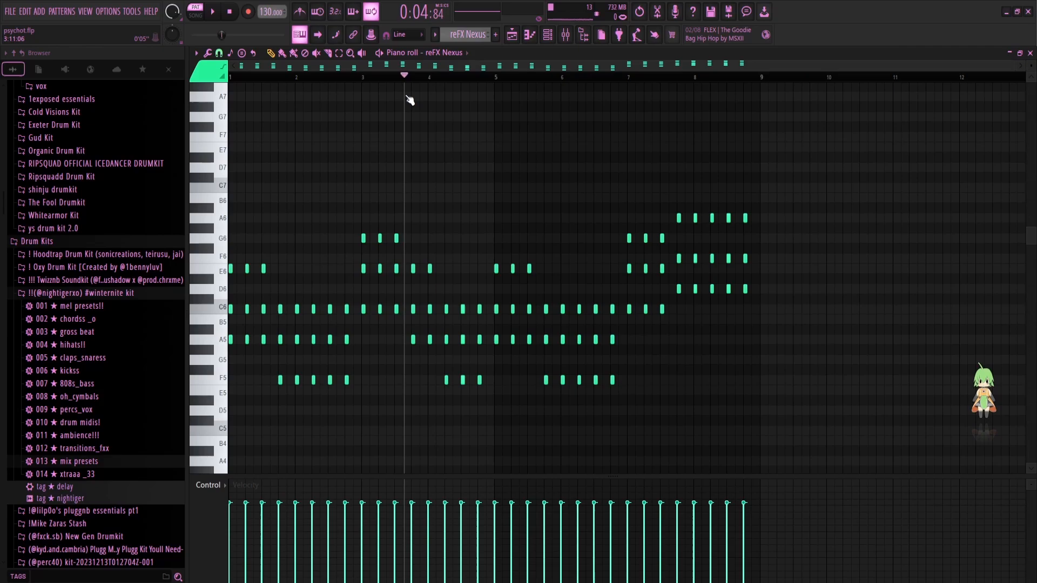
pyautogui.click(1029, 53)
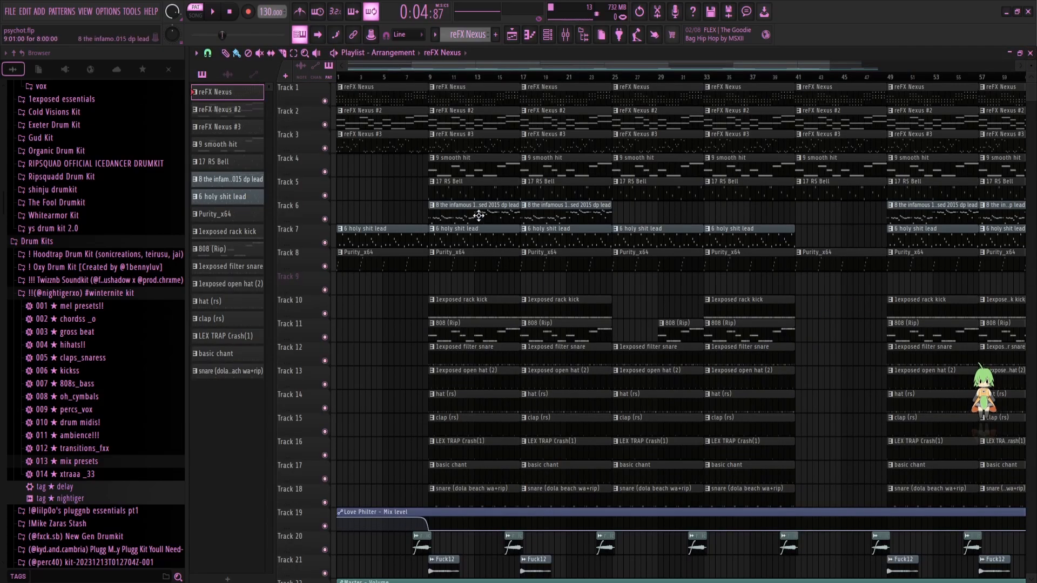
# Step: Open and play the 8 the infamous 1exposed 2015 dp lead pattern, then highlight its first four bars and the higher-octave notes
pyautogui.doubleClick(478, 216)
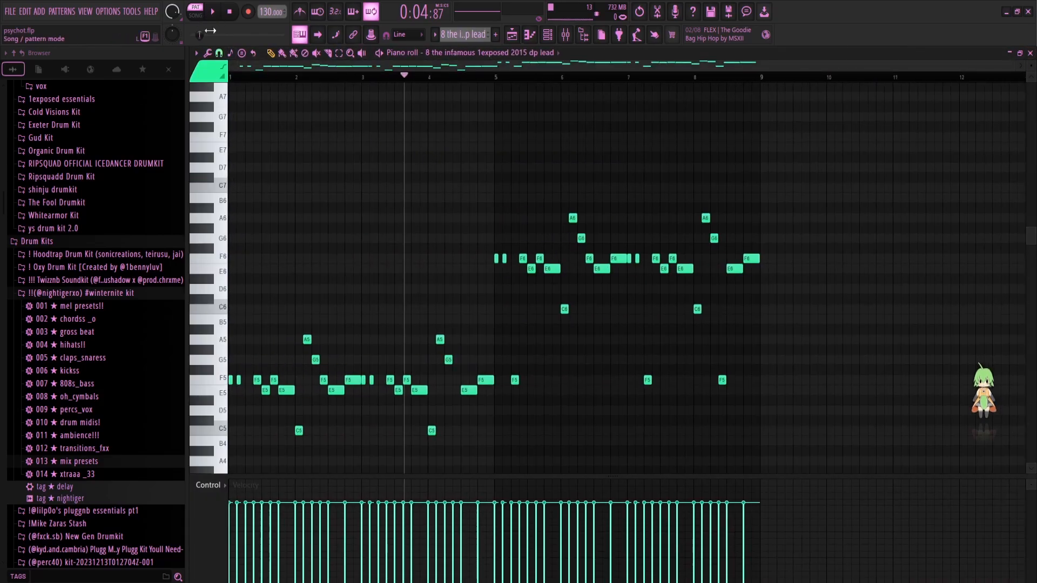
pyautogui.press('space')
pyautogui.scroll(-3, 384, 181)
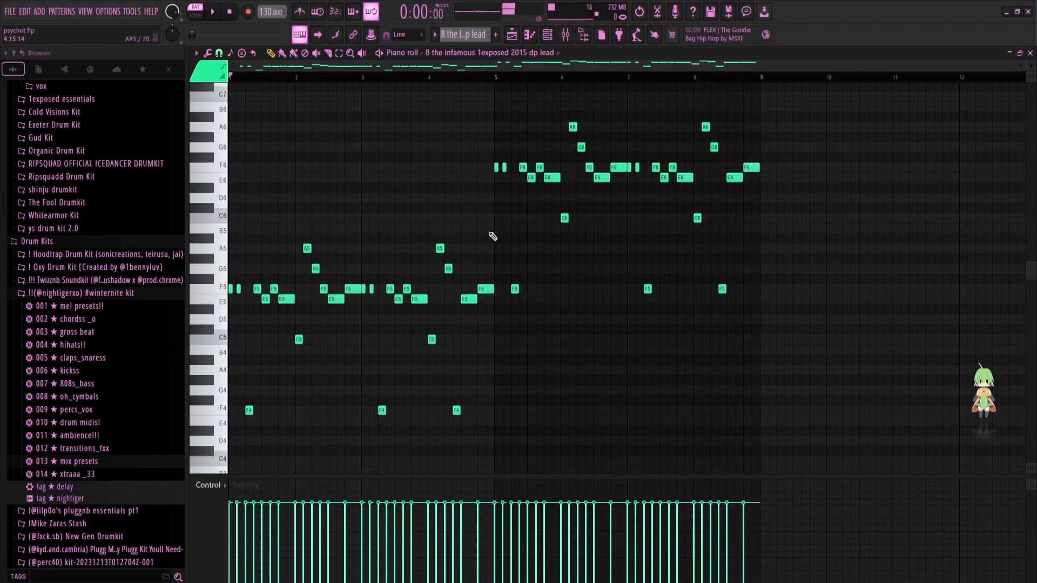
pyautogui.moveTo(490, 233); pyautogui.dragTo(149, 475)
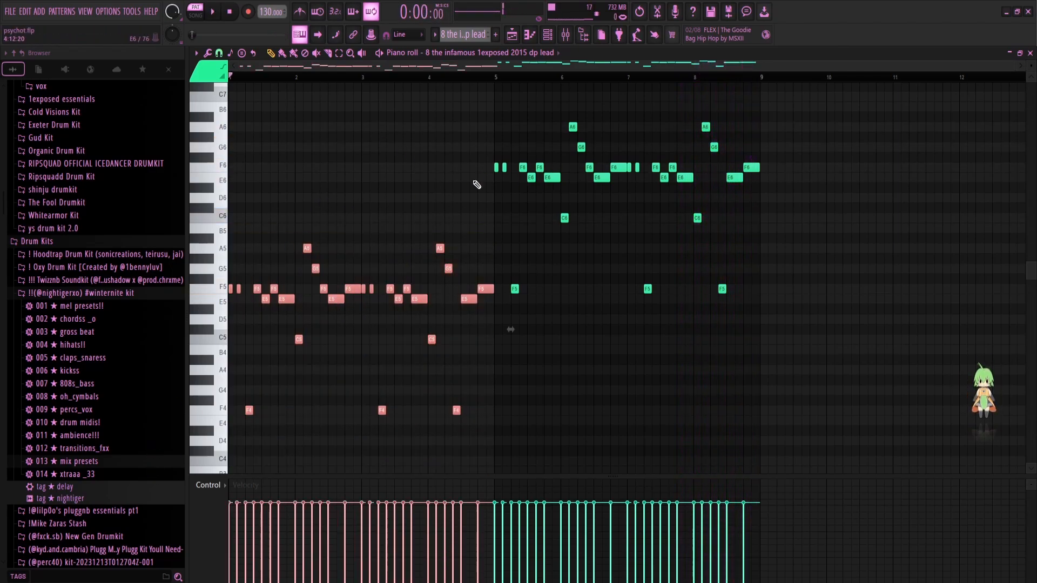
pyautogui.moveTo(484, 102); pyautogui.dragTo(674, 250)
# Step: Examine the Nexus preset on the 8 the infamous 1exposed 2015 dp lead channel, then return to the piano roll
pyautogui.click(561, 40)
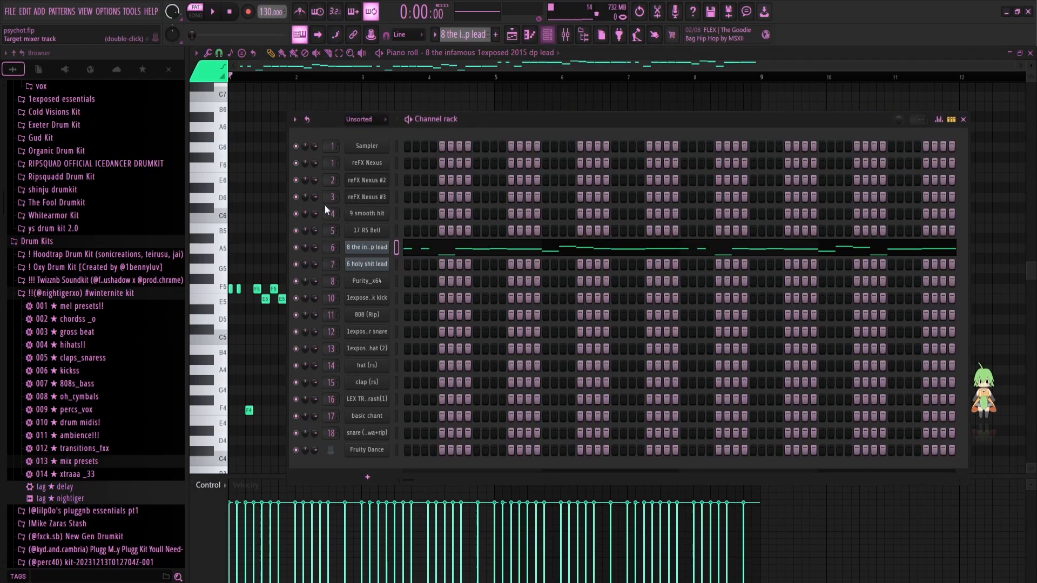
pyautogui.click(366, 247)
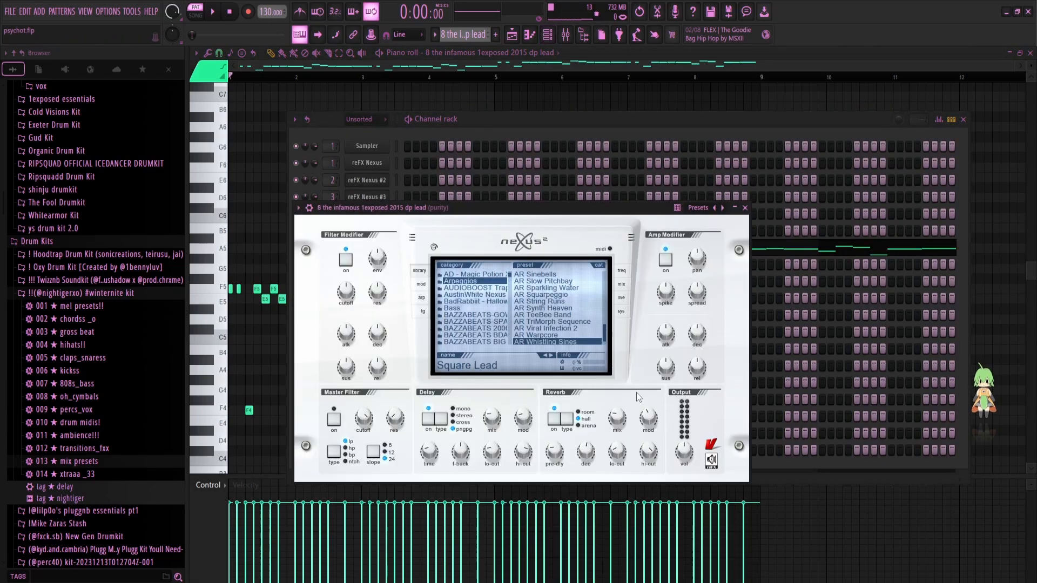
pyautogui.click(735, 208)
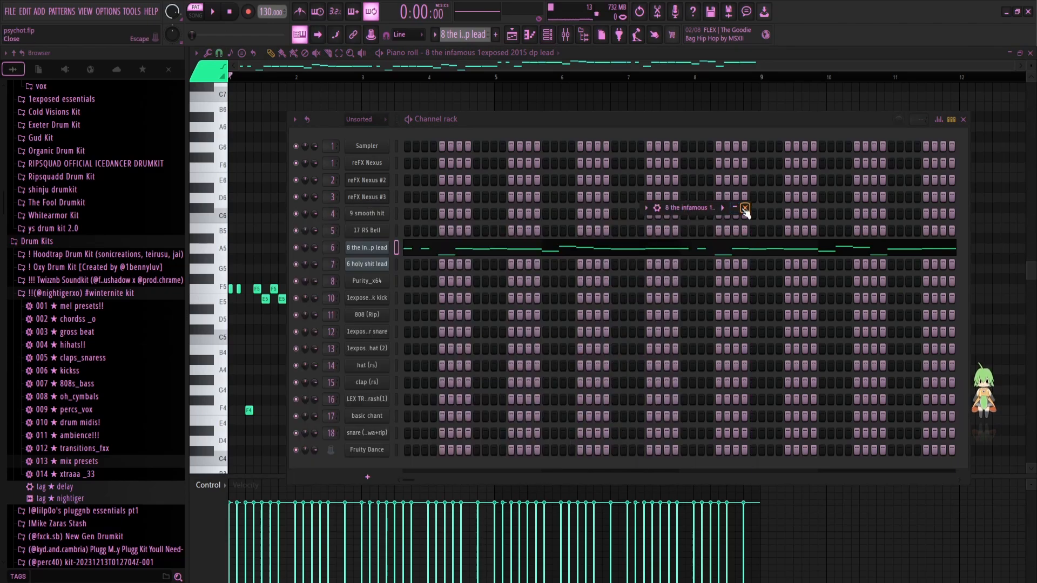
pyautogui.click(736, 208)
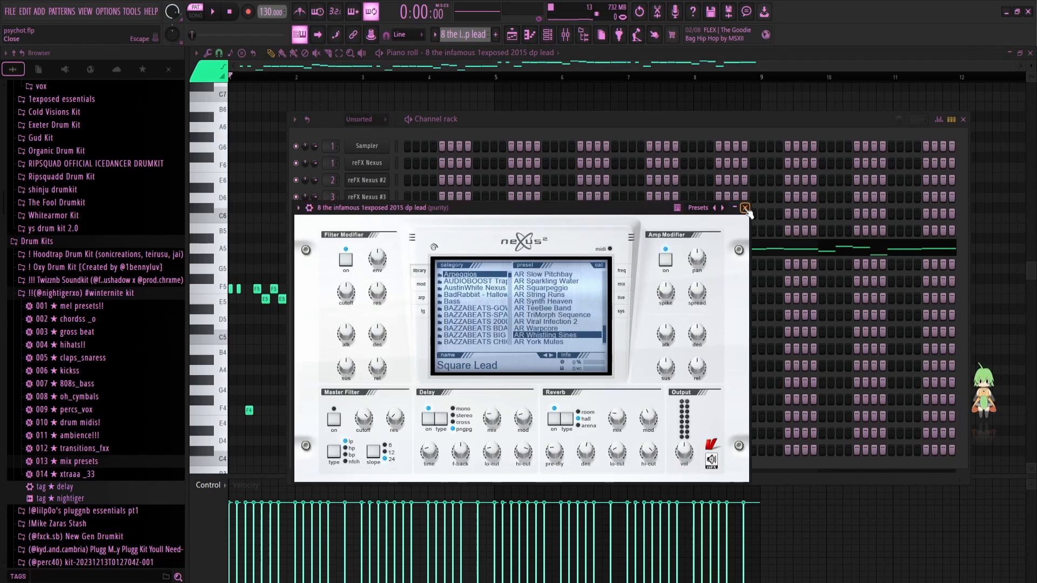
pyautogui.click(744, 208)
pyautogui.rightClick(271, 235)
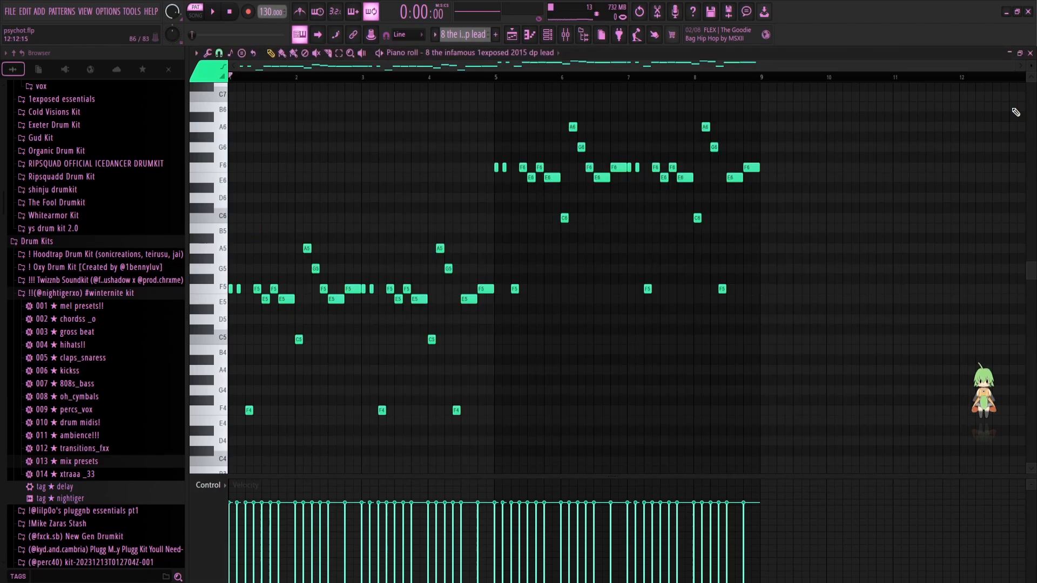
# Step: Examine the Fruity parametric EQ 2 and ValhallaSupermassive settings on the purity mixer track, then return to the playlist
pyautogui.click(574, 40)
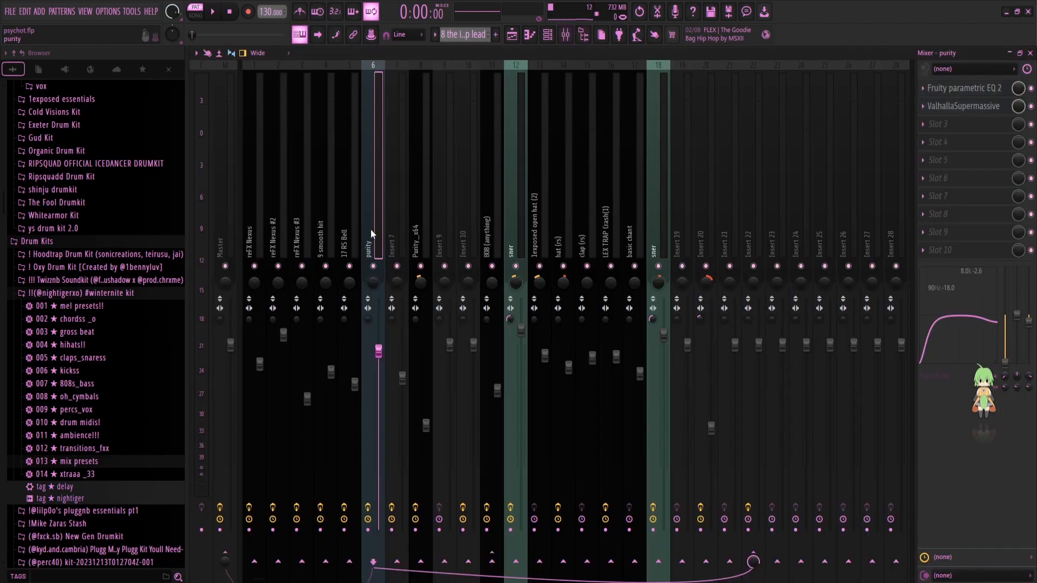
pyautogui.click(991, 93)
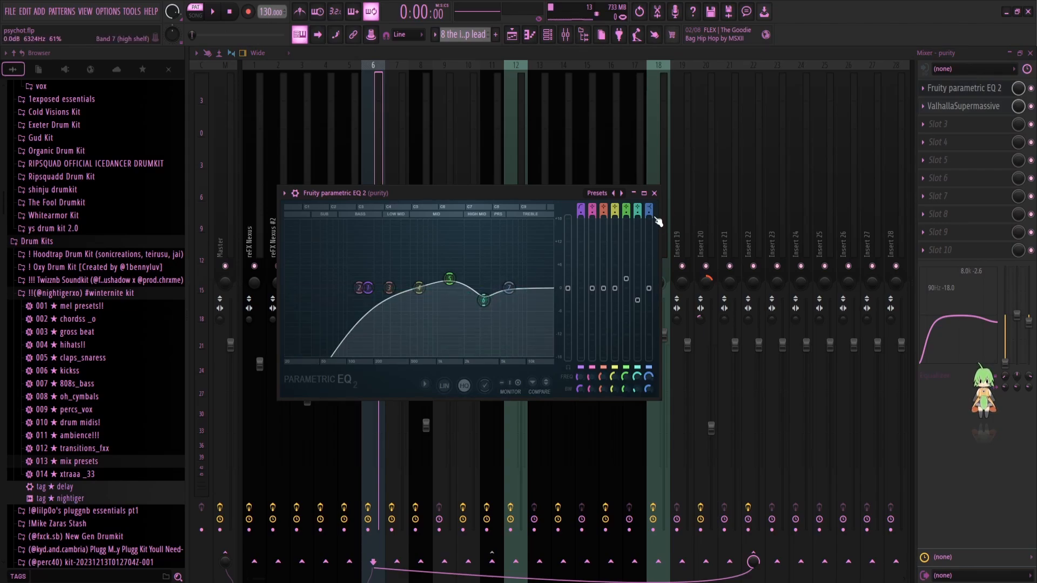
pyautogui.click(975, 112)
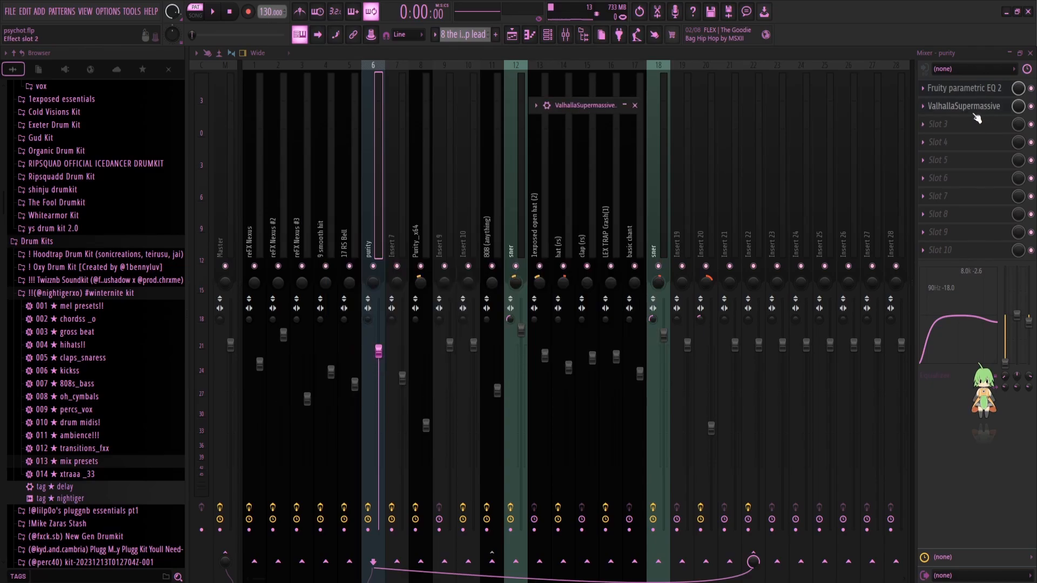
pyautogui.click(625, 106)
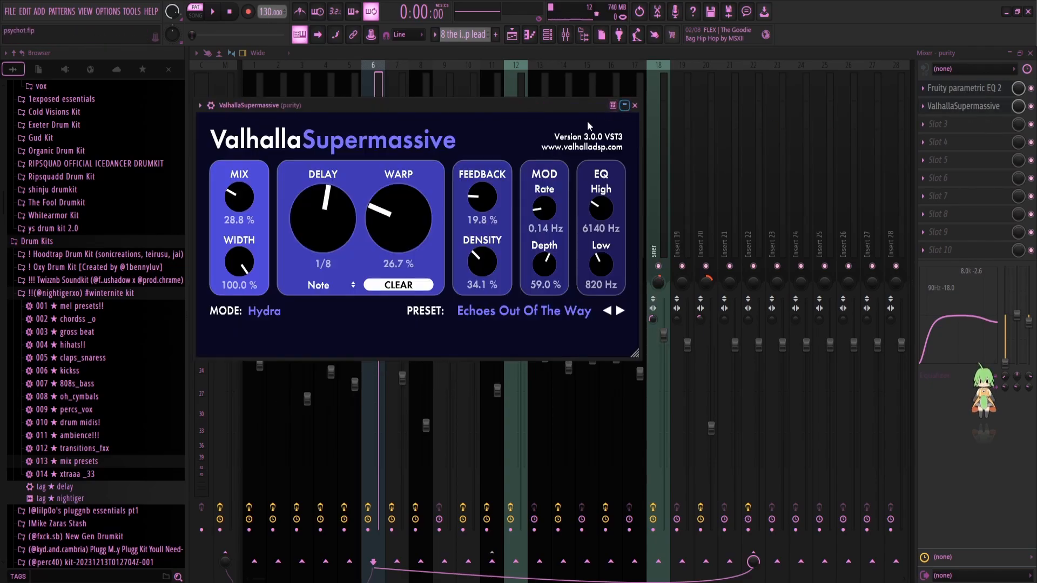
pyautogui.click(636, 106)
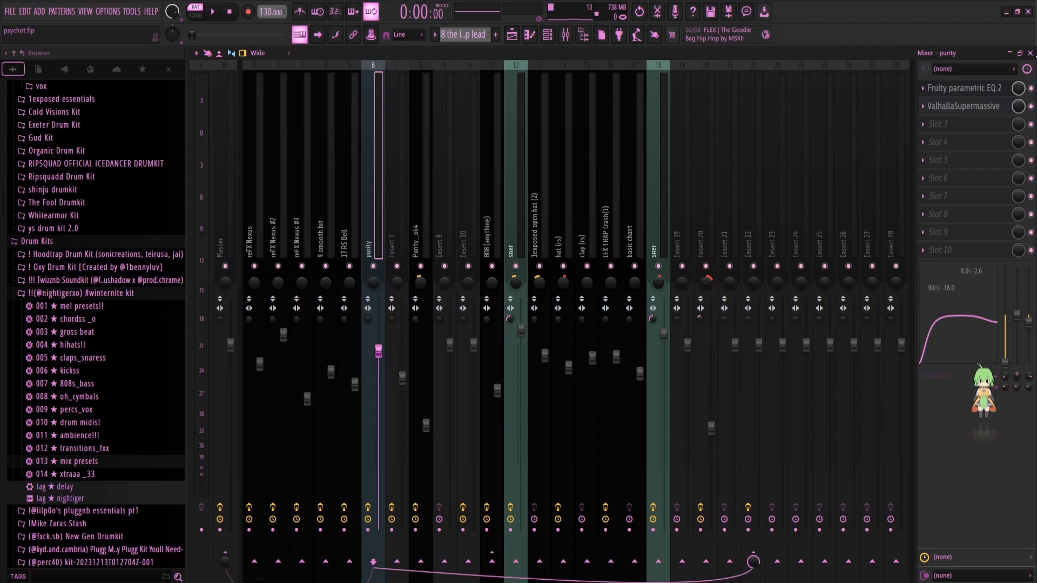
pyautogui.click(1029, 53)
pyautogui.rightClick(867, 227)
pyautogui.click(1029, 53)
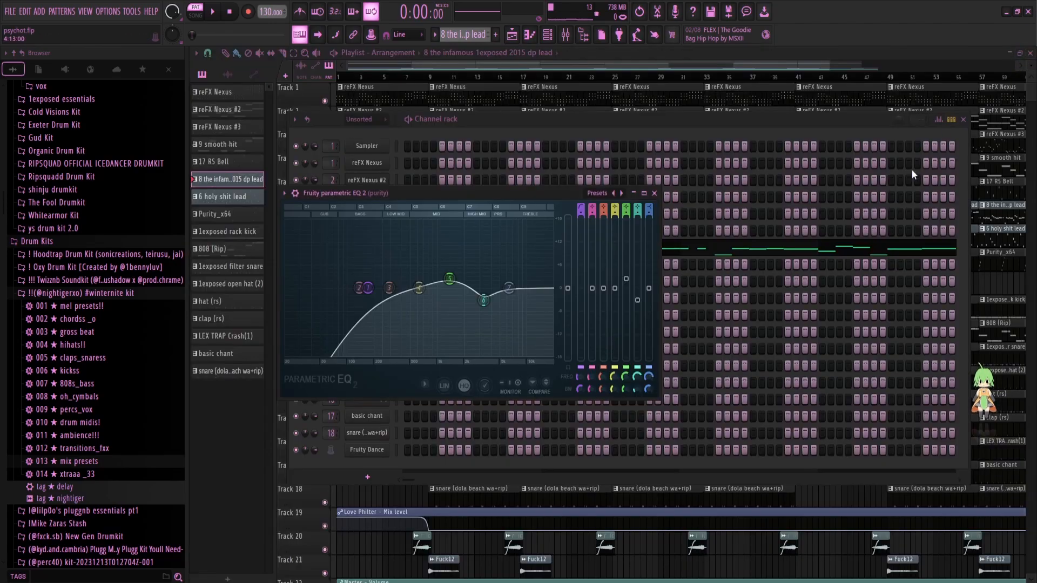
# Step: Open the 6 holy shit lead pattern from Track 7, play it almost to the end of bar 8 and stop playback
pyautogui.rightClick(999, 285)
pyautogui.scroll(3, 430, 247)
pyautogui.doubleClick(445, 241)
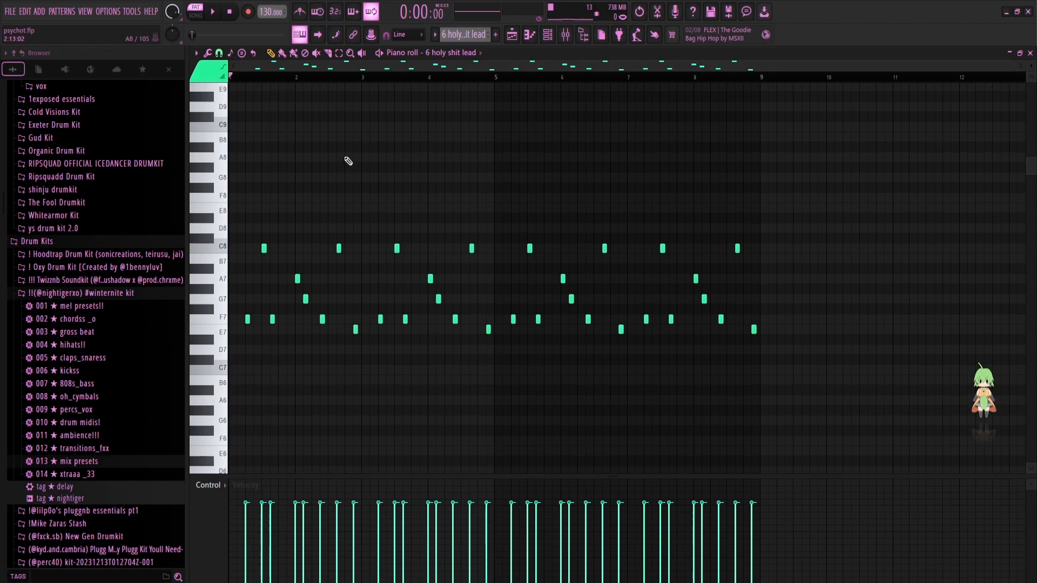
pyautogui.press('space')
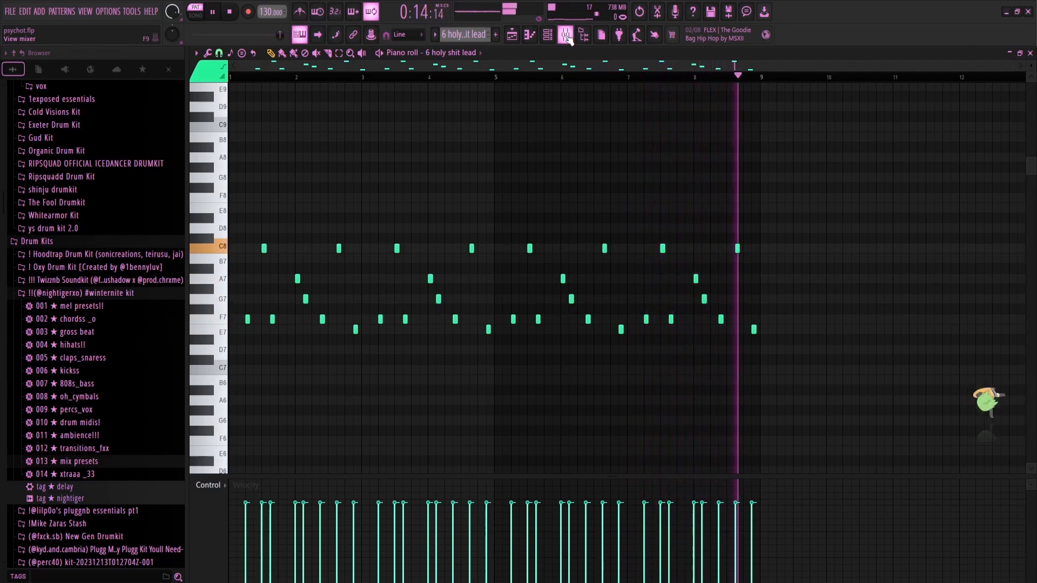
pyautogui.press('space')
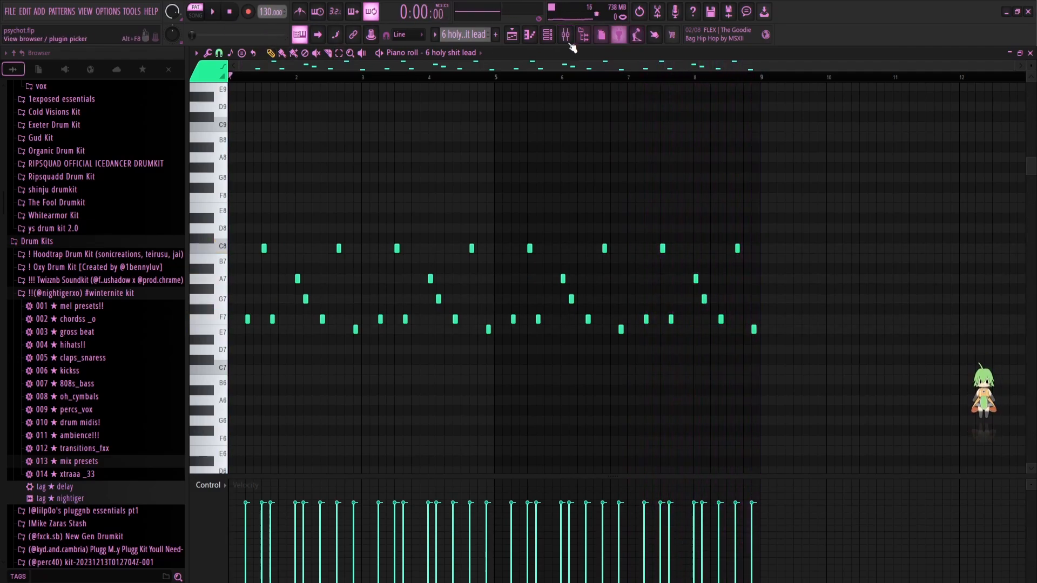
# Step: Select Insert 7 in the mixer, check its Fruity parametric EQ 2 and bypass the track's effects
pyautogui.click(556, 36)
pyautogui.click(565, 36)
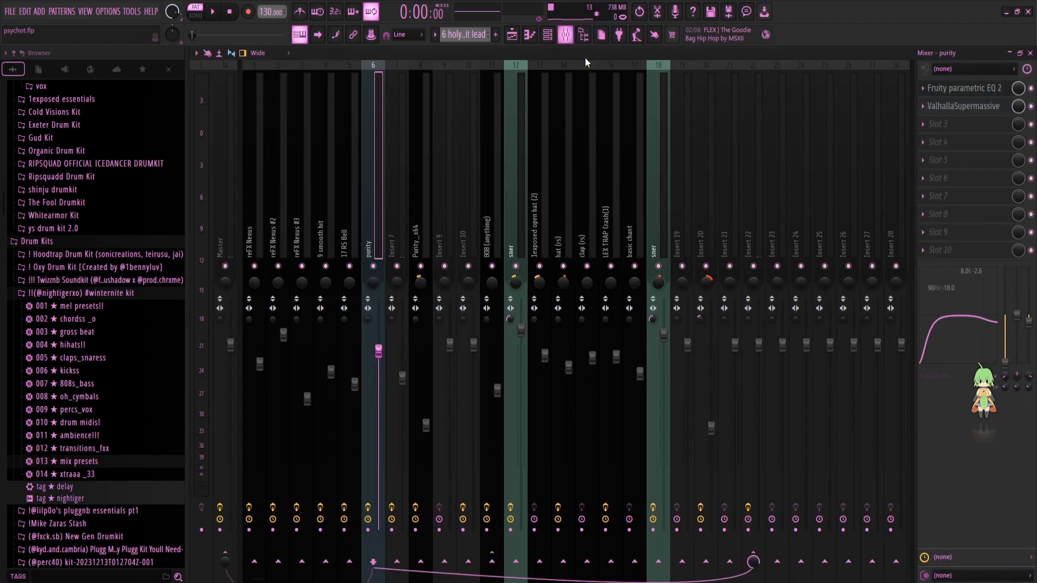
pyautogui.click(397, 238)
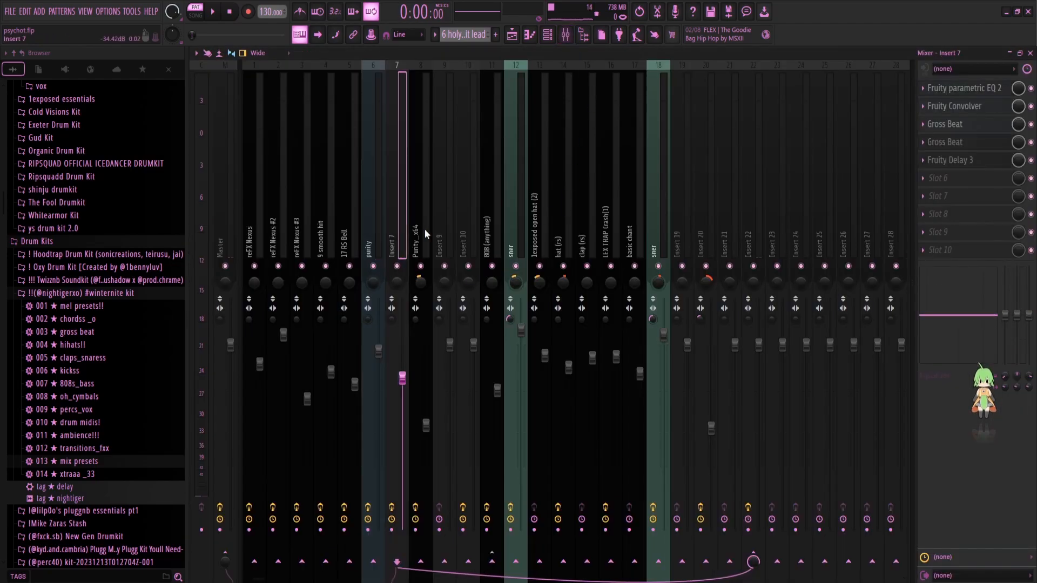
pyautogui.click(966, 88)
pyautogui.click(978, 92)
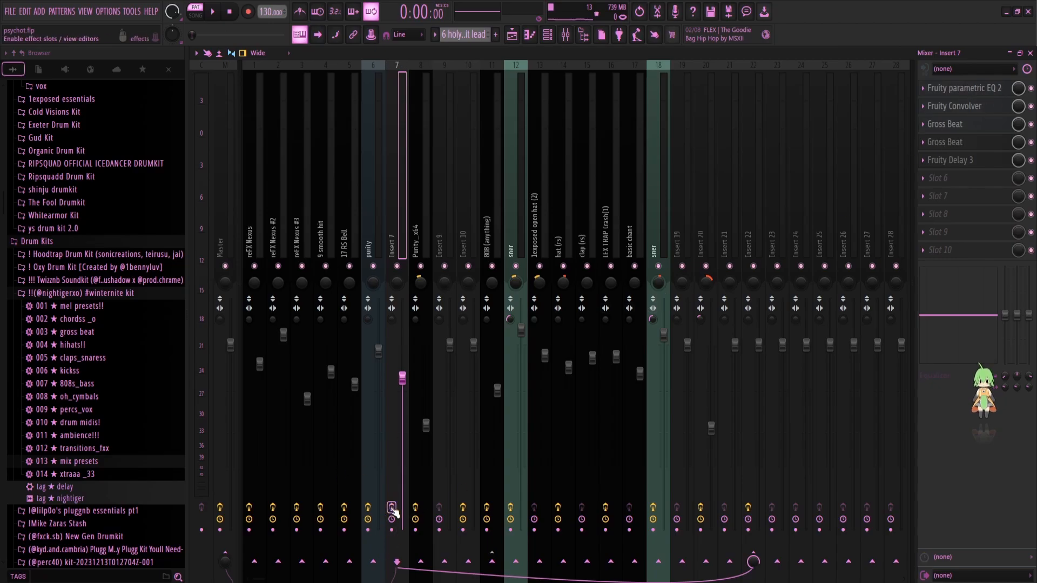
# Step: Play the 6 holy shit lead pattern with Insert 7's effects bypassed, then stop playback and turn the effects back on
pyautogui.click(1030, 53)
pyautogui.press('space')
pyautogui.rightClick(271, 191)
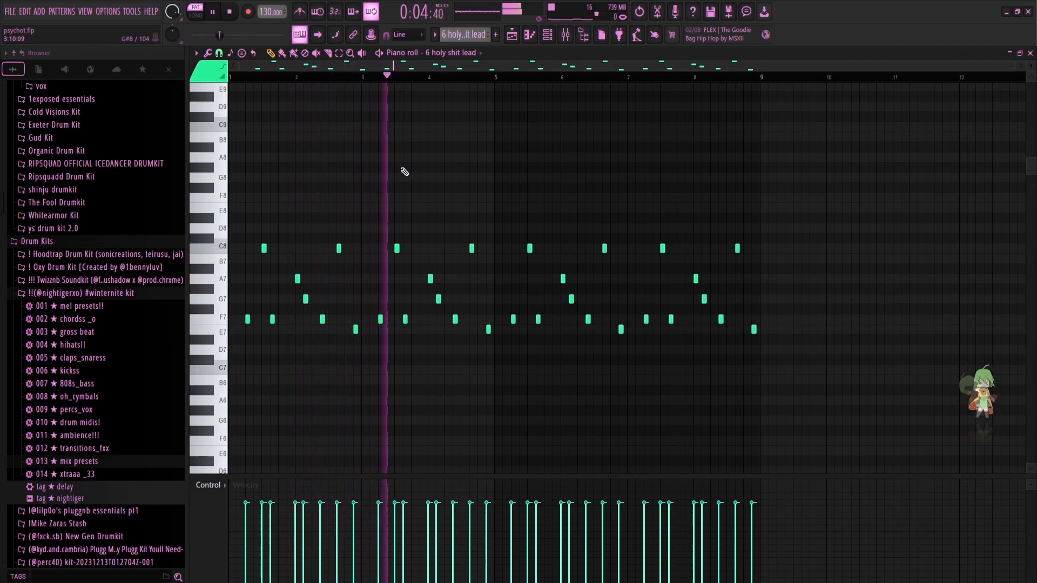
pyautogui.click(565, 41)
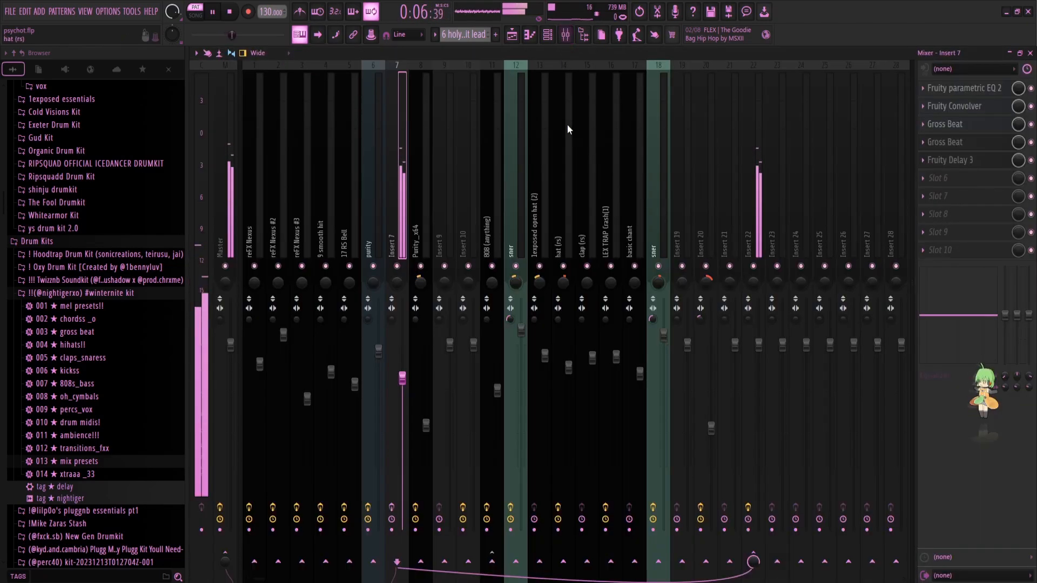
pyautogui.press('space')
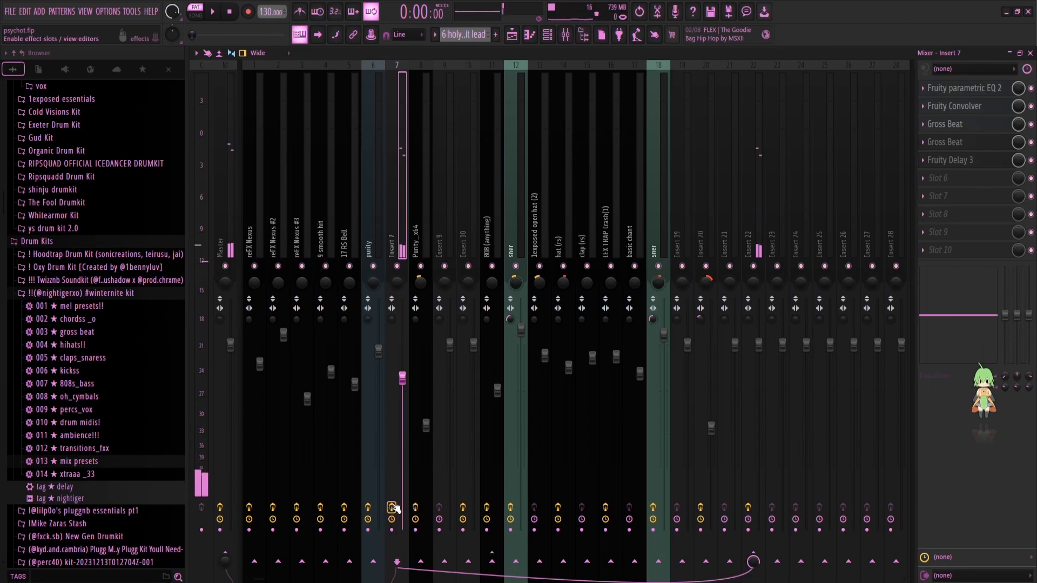
# Step: Examine the Fruity parametric EQ 2, Fruity Convolver, Gross Beat and Fruity Delay 3 settings on Insert 7
pyautogui.click(964, 88)
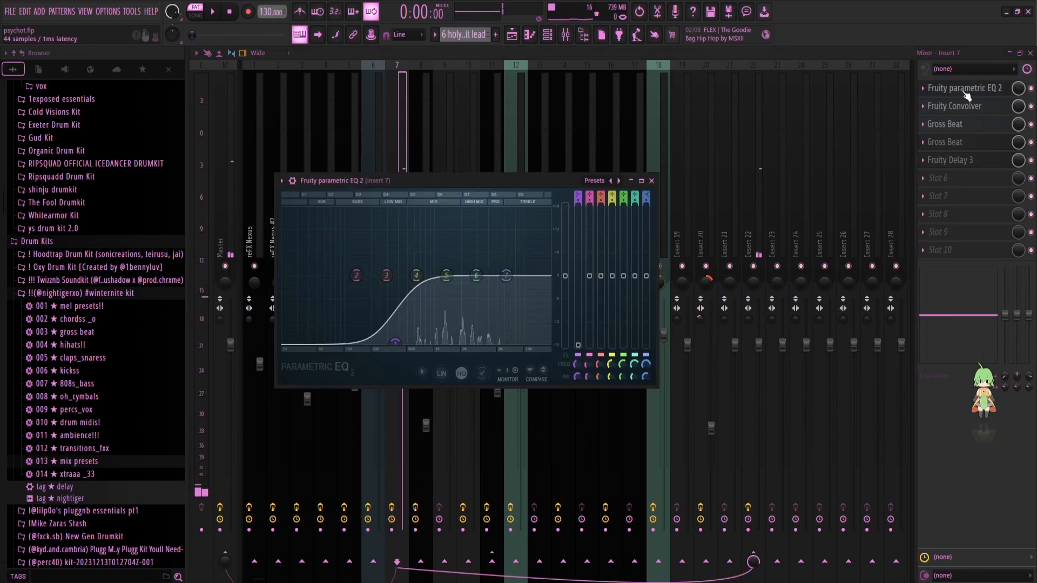
pyautogui.click(965, 106)
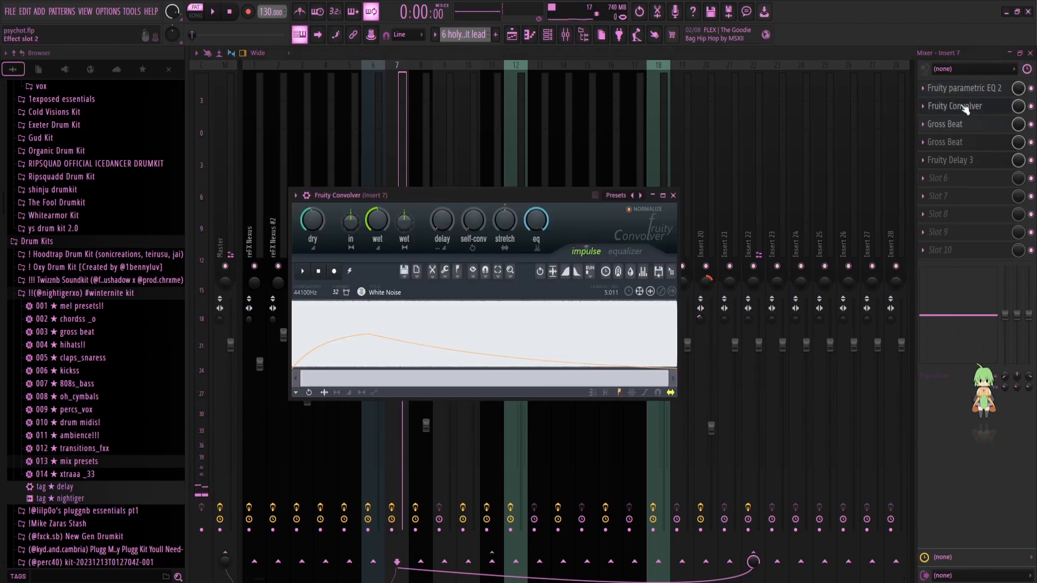
pyautogui.click(964, 111)
pyautogui.click(952, 128)
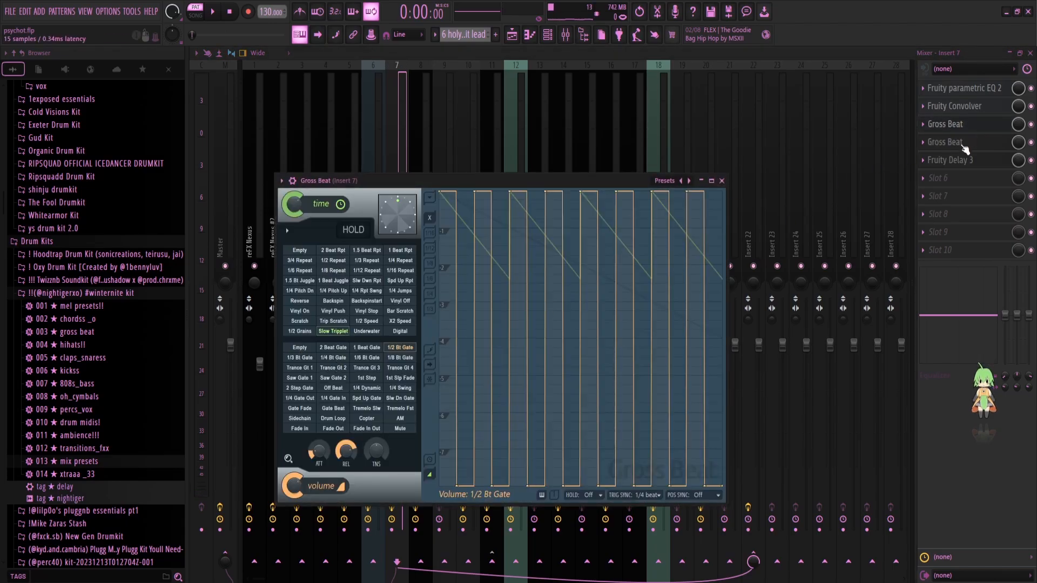
pyautogui.click(962, 146)
pyautogui.click(965, 146)
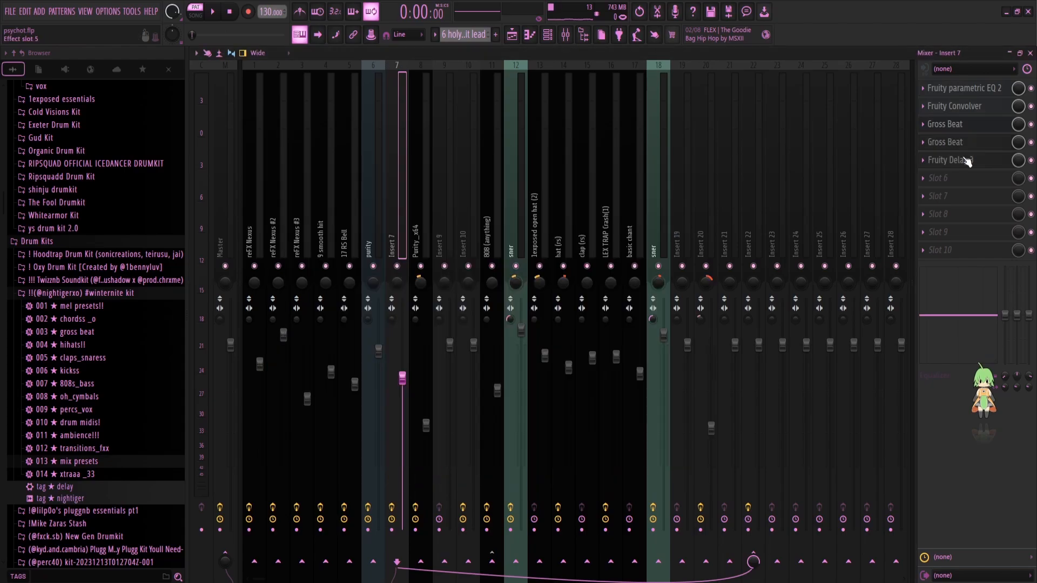
pyautogui.click(965, 159)
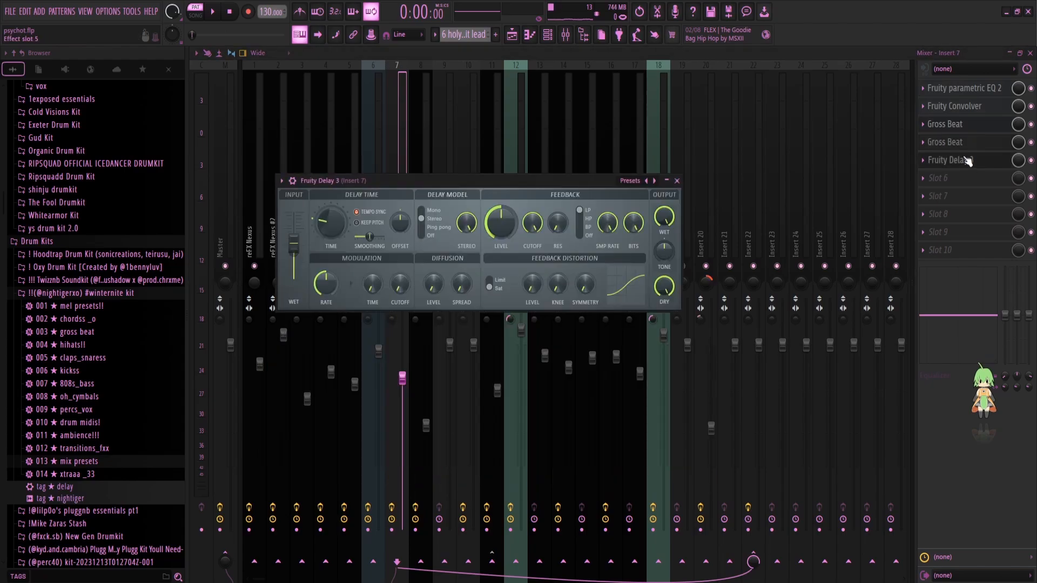
pyautogui.click(676, 181)
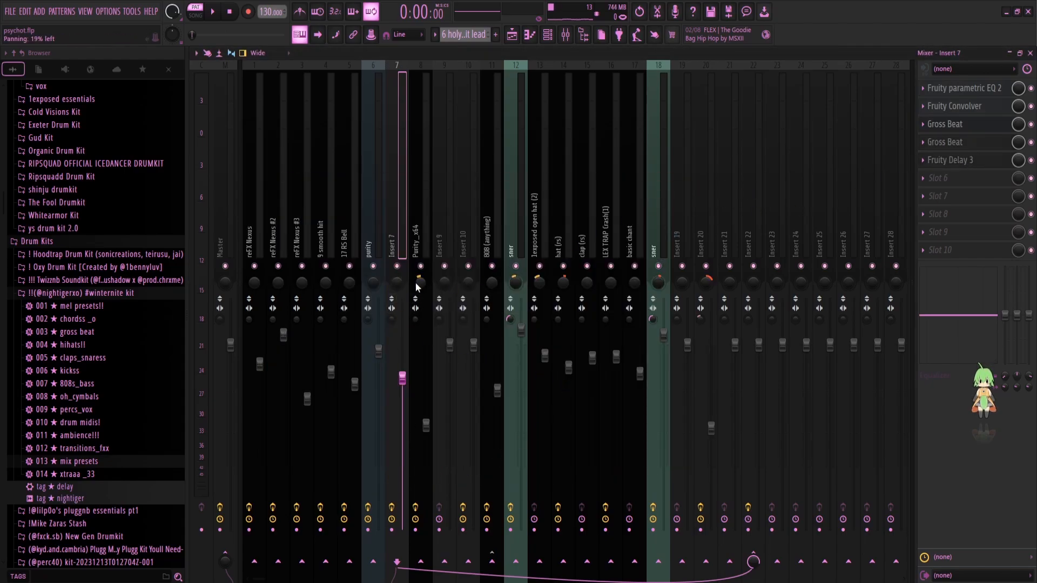
# Step: Return to the playlist, open the Purity_x64 pattern from Track 8, clear its time selection and play it
pyautogui.click(1030, 53)
pyautogui.click(1029, 54)
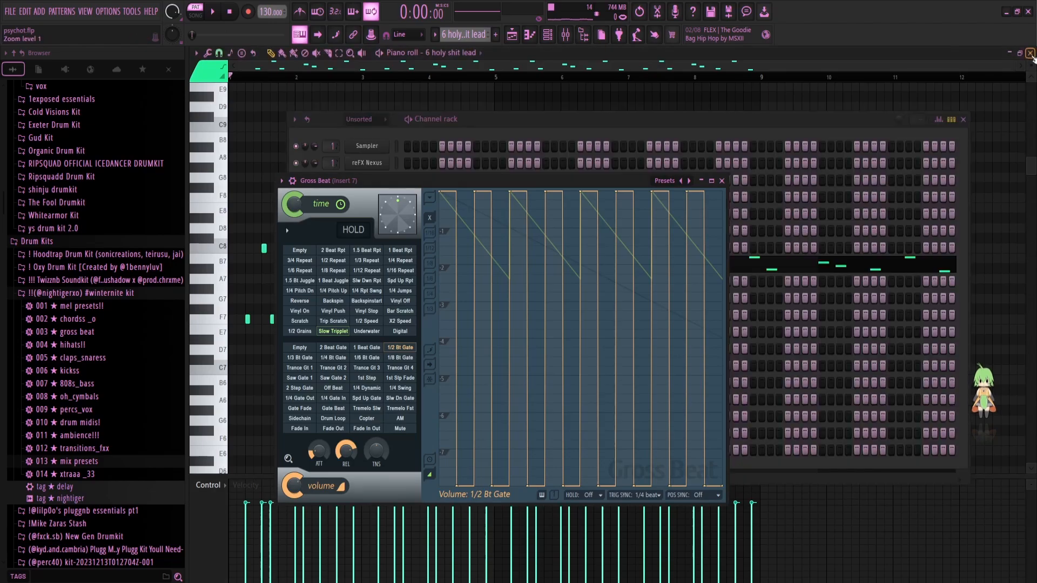
pyautogui.click(987, 303)
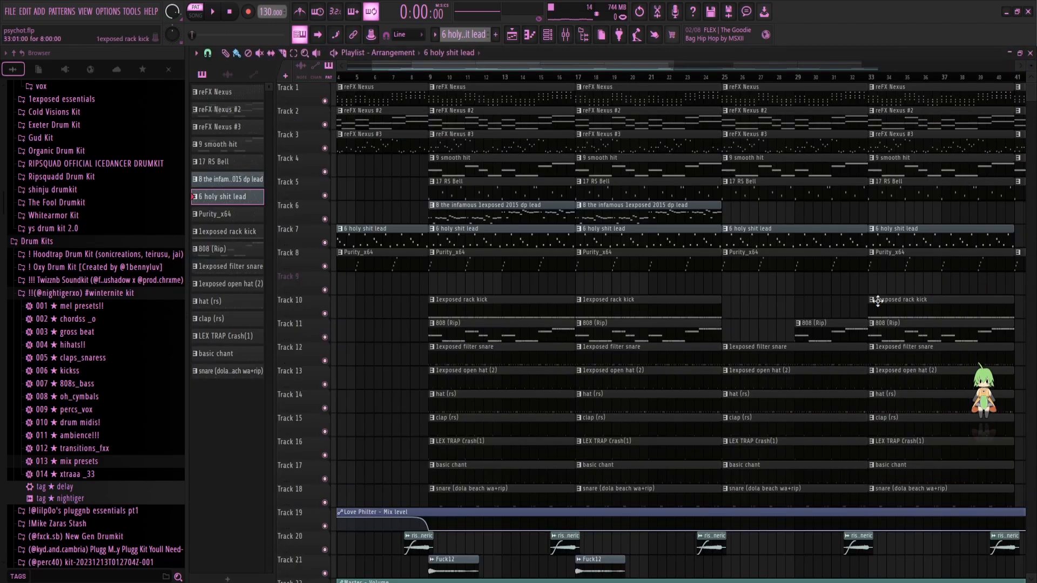
pyautogui.doubleClick(488, 271)
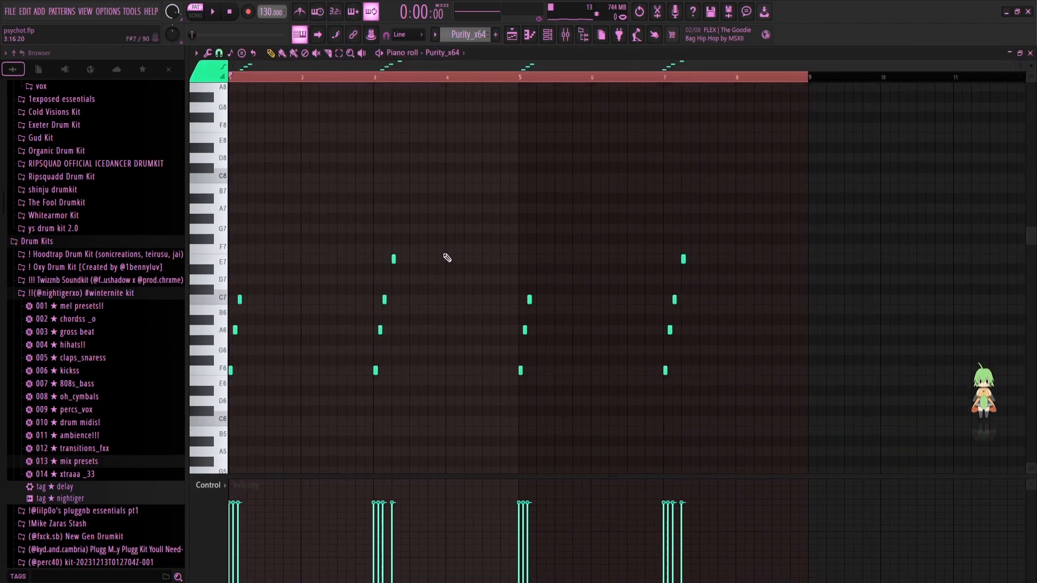
pyautogui.click(262, 76)
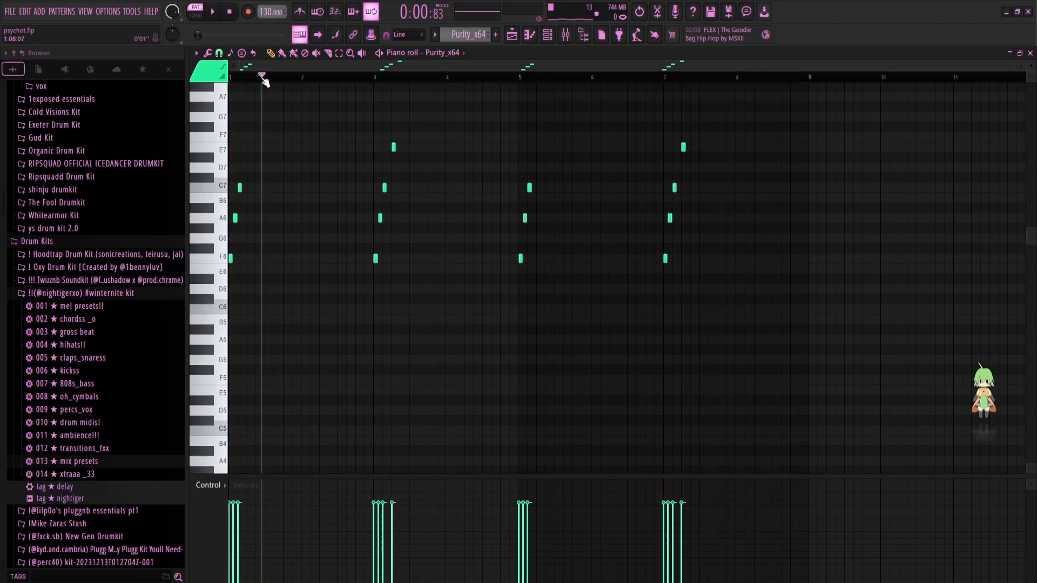
pyautogui.press('space')
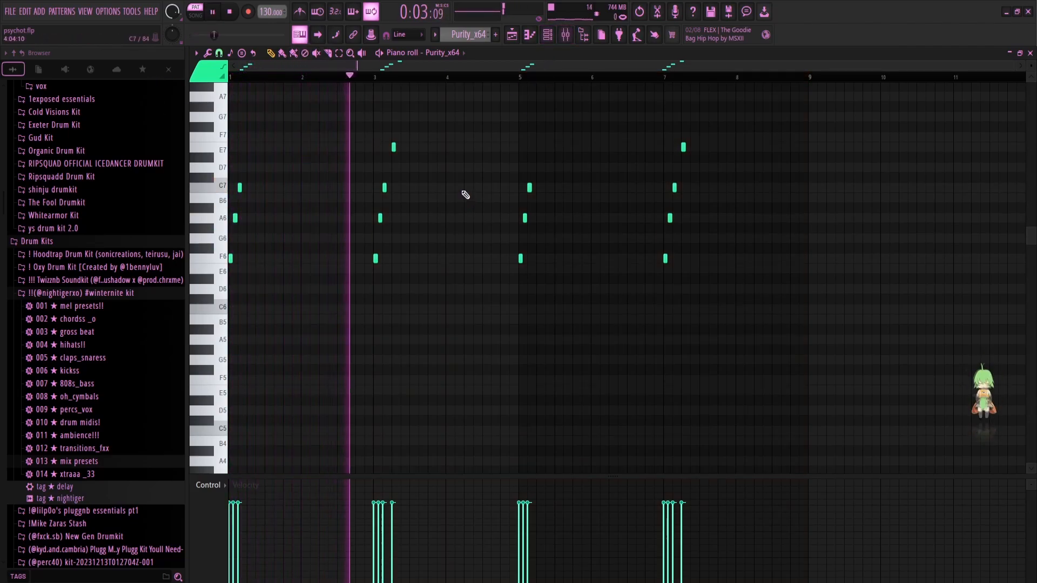
# Step: Stop playback, examine Fruity Delay 3 and Fruity parametric EQ 2 on the Purity_x64 mixer track, and return to the playlist
pyautogui.click(565, 34)
pyautogui.press('space')
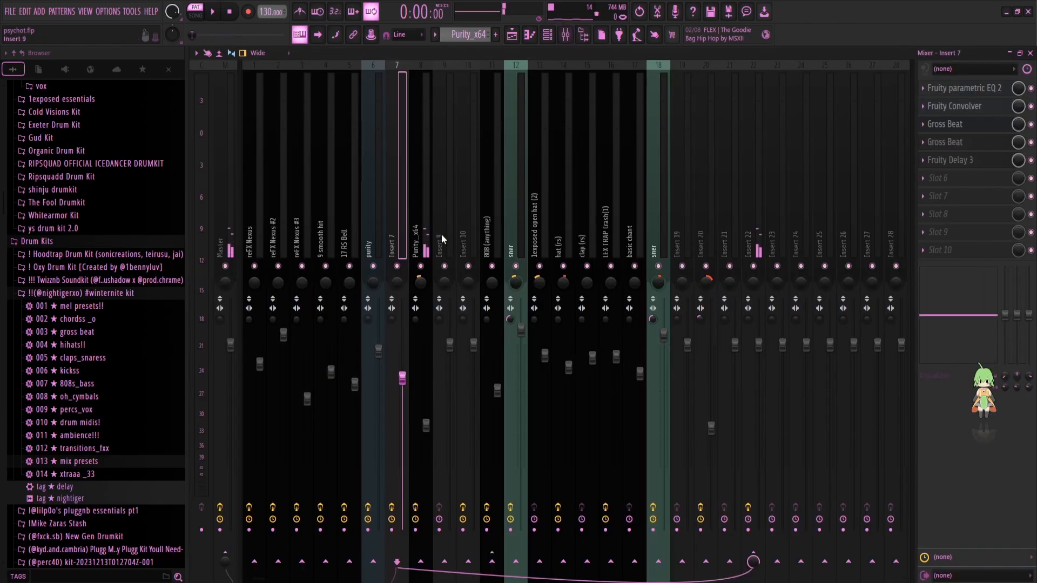
pyautogui.click(424, 238)
pyautogui.click(970, 111)
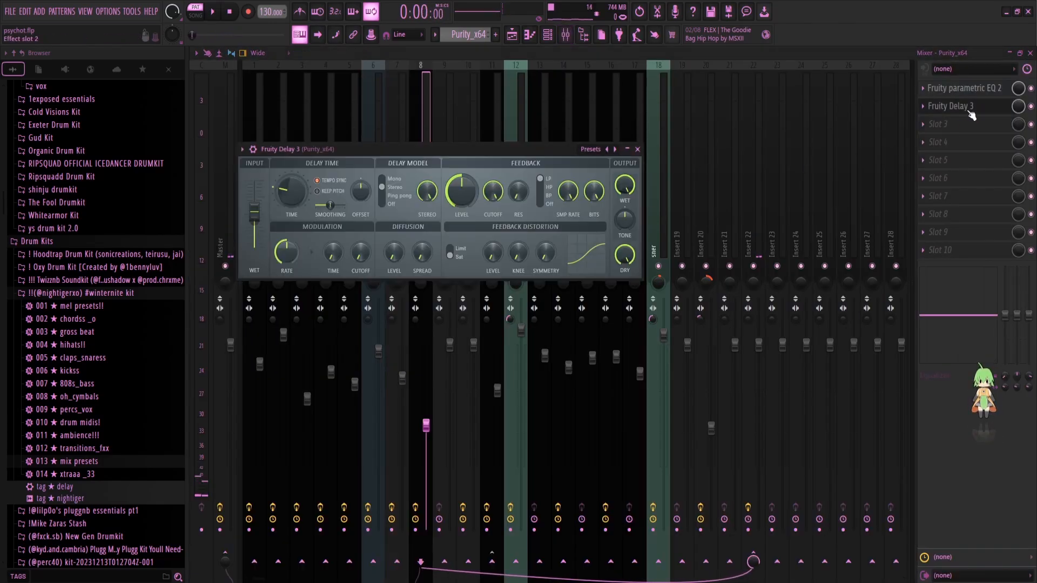
pyautogui.click(638, 150)
pyautogui.click(995, 92)
pyautogui.click(995, 91)
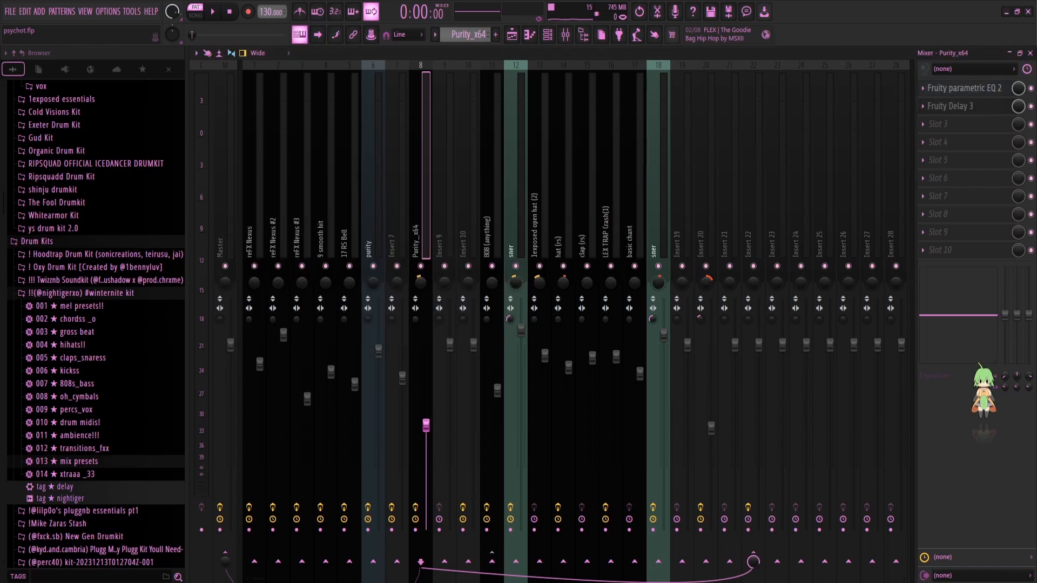
pyautogui.click(1030, 53)
pyautogui.click(1030, 53)
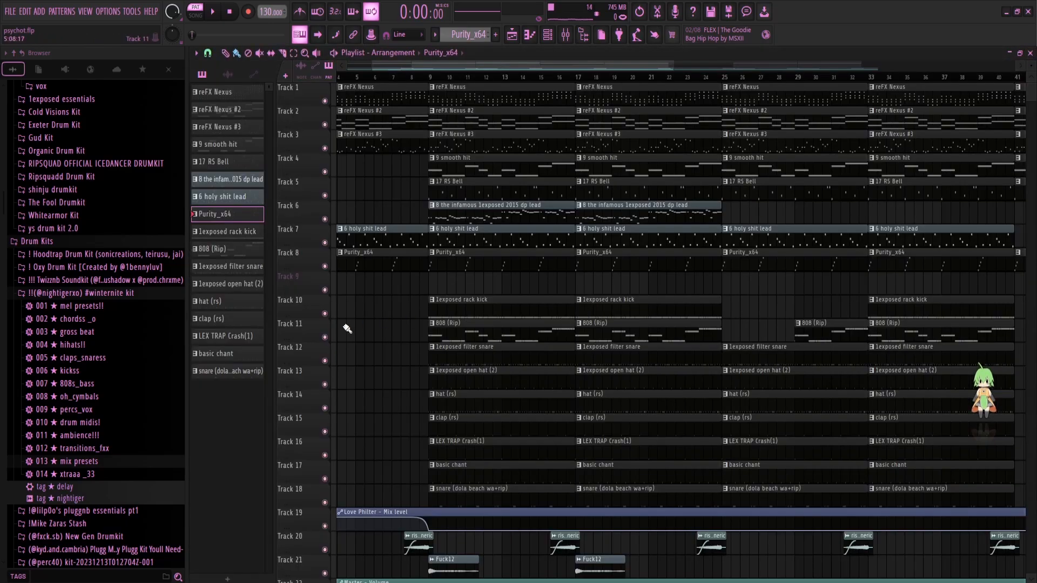
# Step: Mute every playlist track except the melody Tracks 1 to 8 and the Love Philter - Mix level automation on Track 19
pyautogui.rightClick(325, 266)
pyautogui.click(325, 242)
pyautogui.click(325, 219)
pyautogui.click(325, 195)
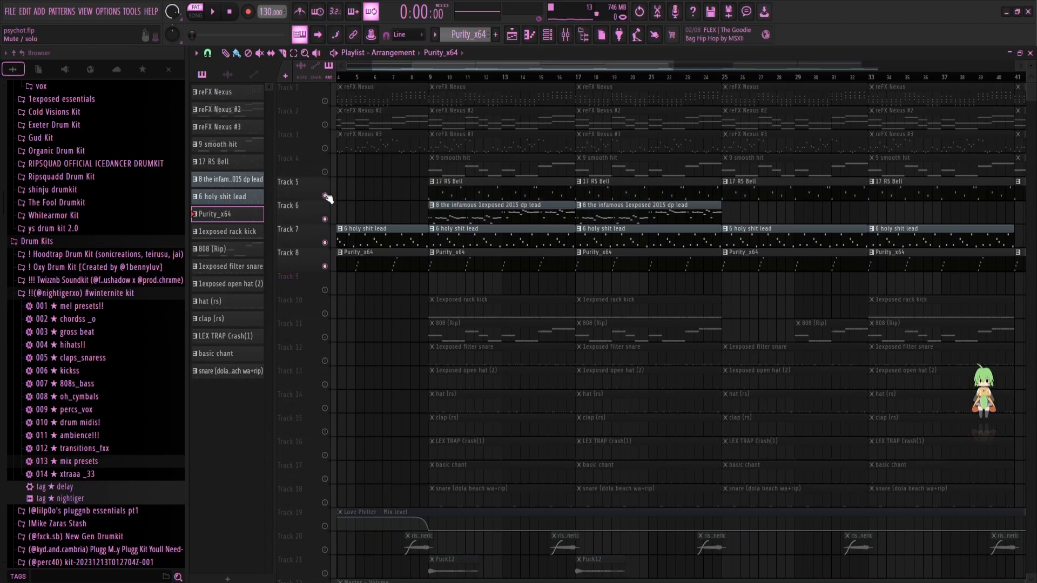
pyautogui.click(325, 171)
pyautogui.click(326, 148)
pyautogui.click(325, 125)
pyautogui.click(324, 102)
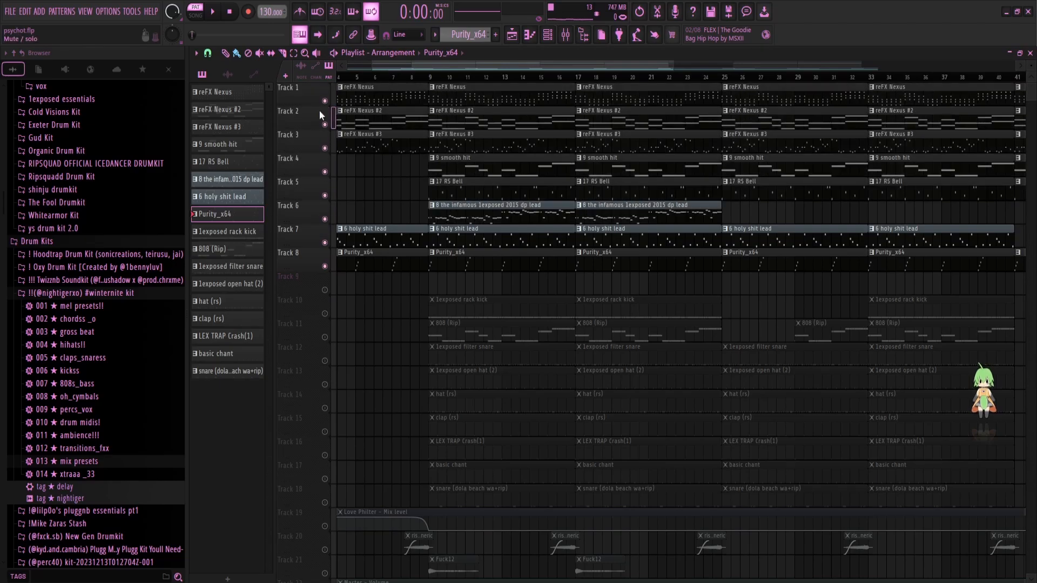
pyautogui.click(325, 525)
# Step: Play the melody layers together from bar 9 of the arrangement to about bar 17, then stop playback
pyautogui.click(430, 76)
pyautogui.press('space')
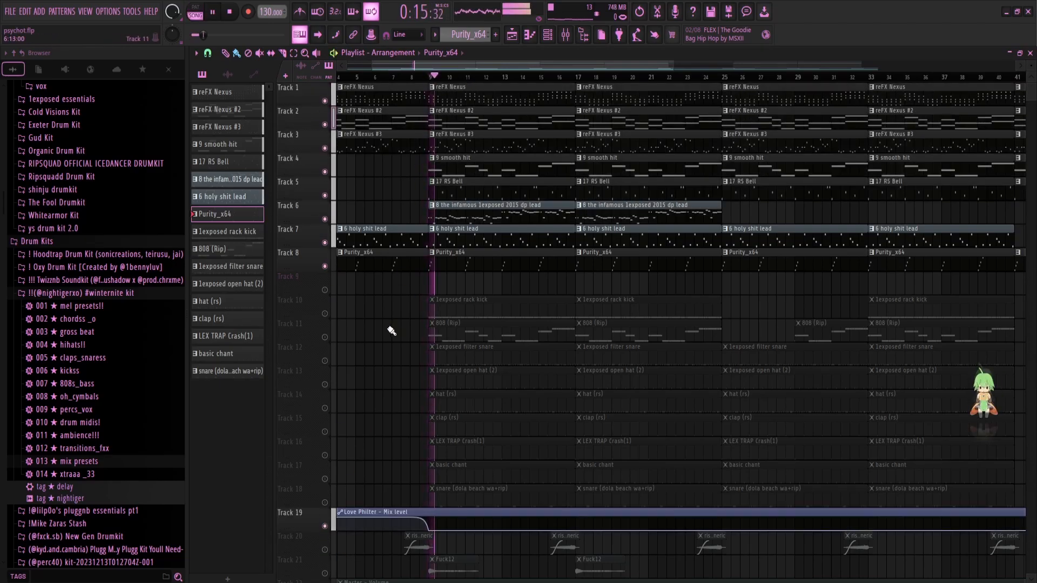
pyautogui.scroll(-3, 390, 330)
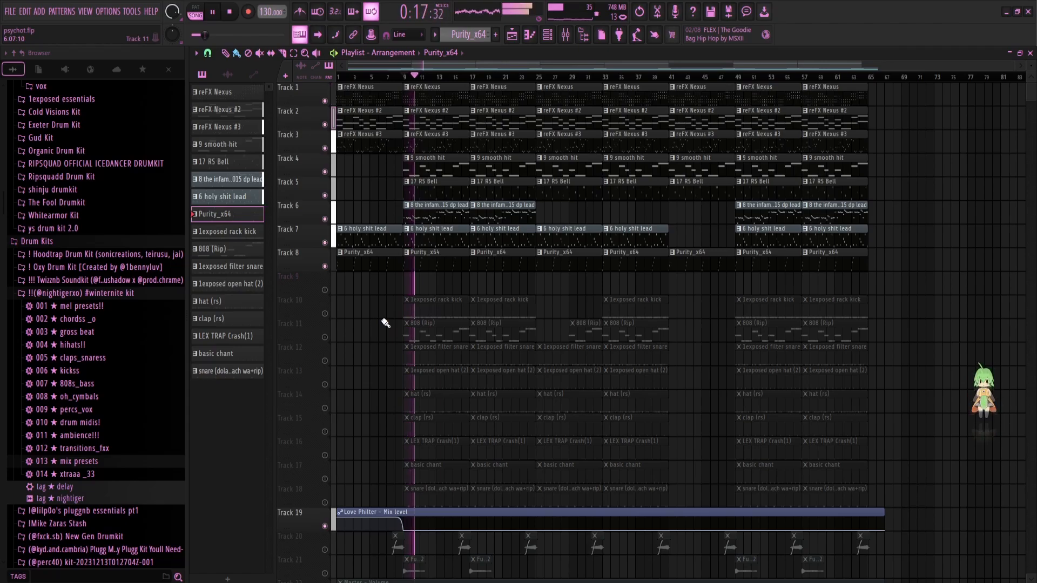
pyautogui.scroll(-1, 383, 320)
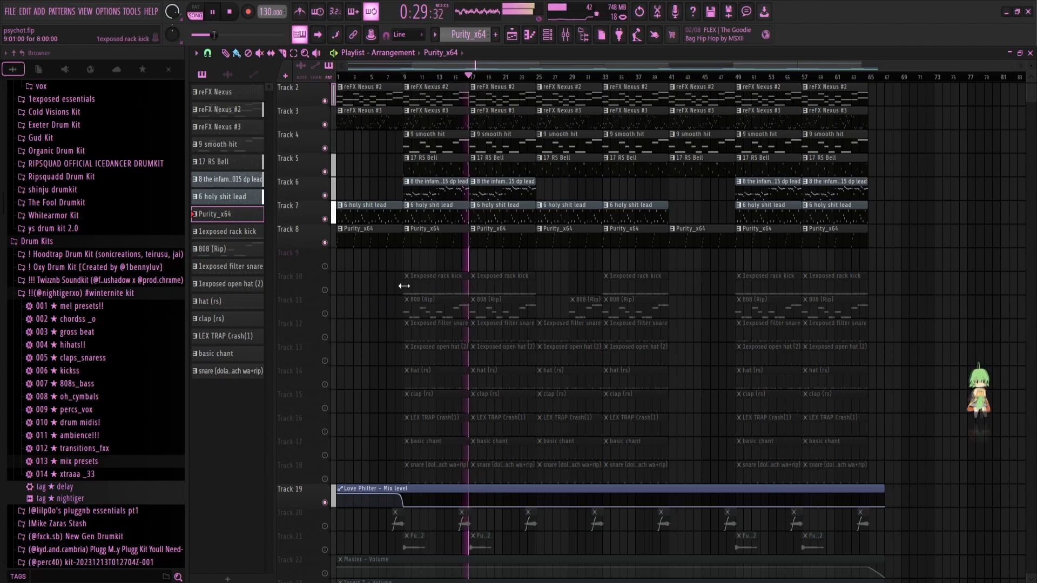
pyautogui.press('space')
# Step: Unmute all the playlist tracks and reset the playhead to the start of the arrangement
pyautogui.keyDown('ctrl'); pyautogui.click(324, 290); pyautogui.keyUp('ctrl')
pyautogui.keyDown('ctrl'); pyautogui.click(325, 290); pyautogui.keyUp('ctrl')
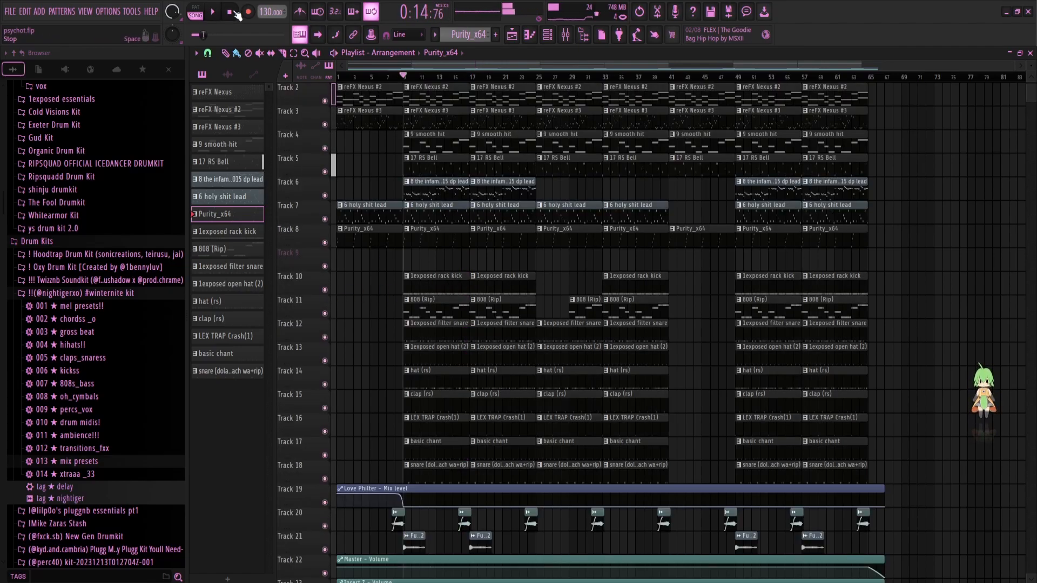
pyautogui.click(236, 13)
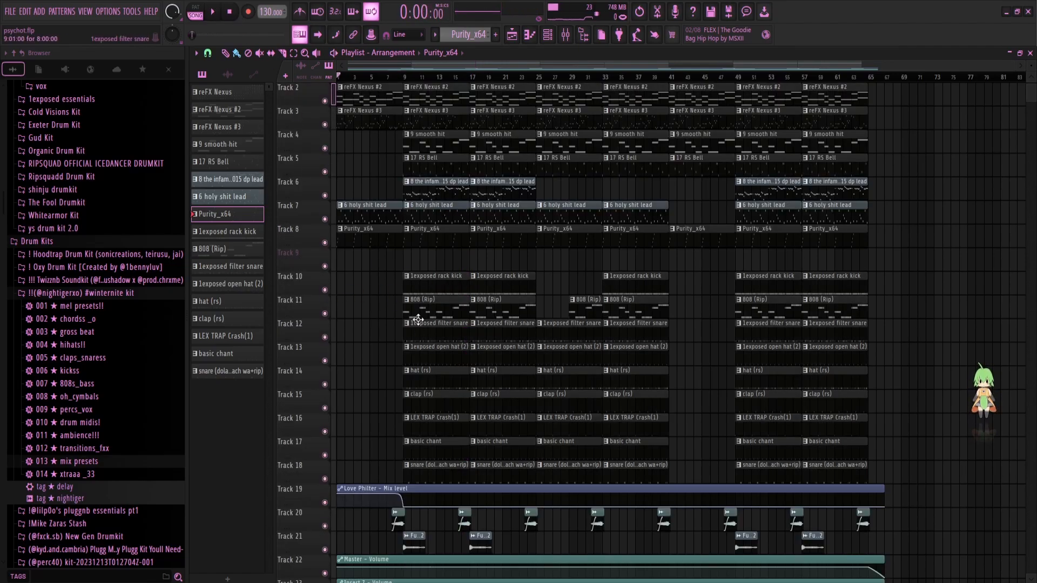
# Step: Open the 1exposed rack kick pattern from Track 10, play its first four bars, and replay it briefly from late in bar 6
pyautogui.doubleClick(433, 275)
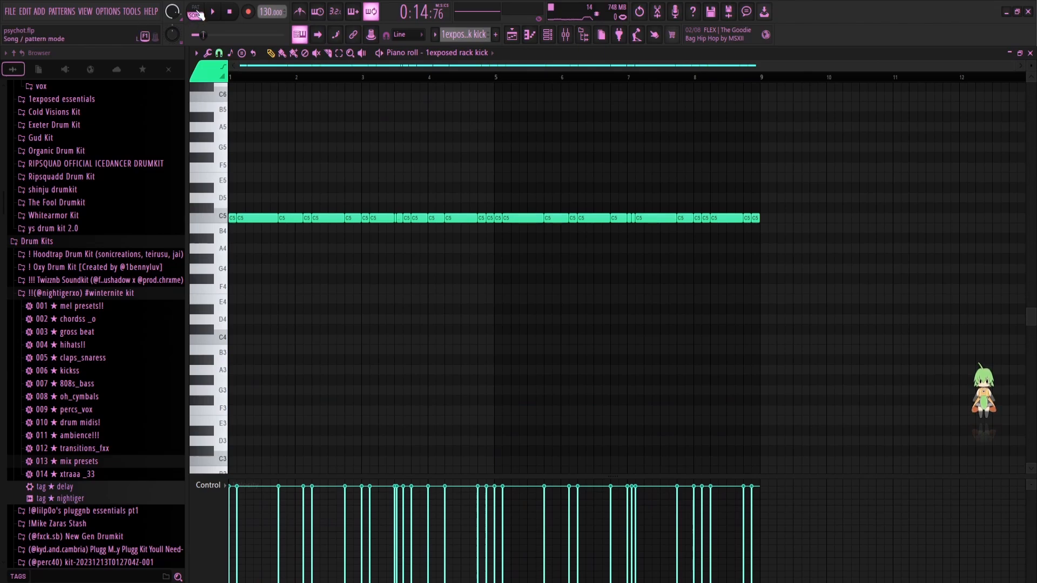
pyautogui.scroll(5, 307, 193)
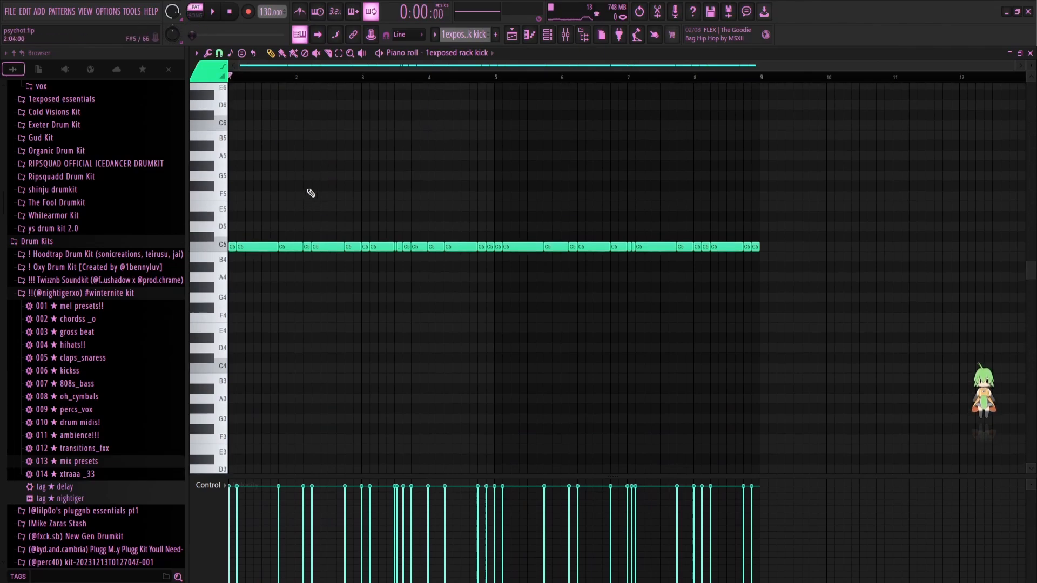
pyautogui.press('space')
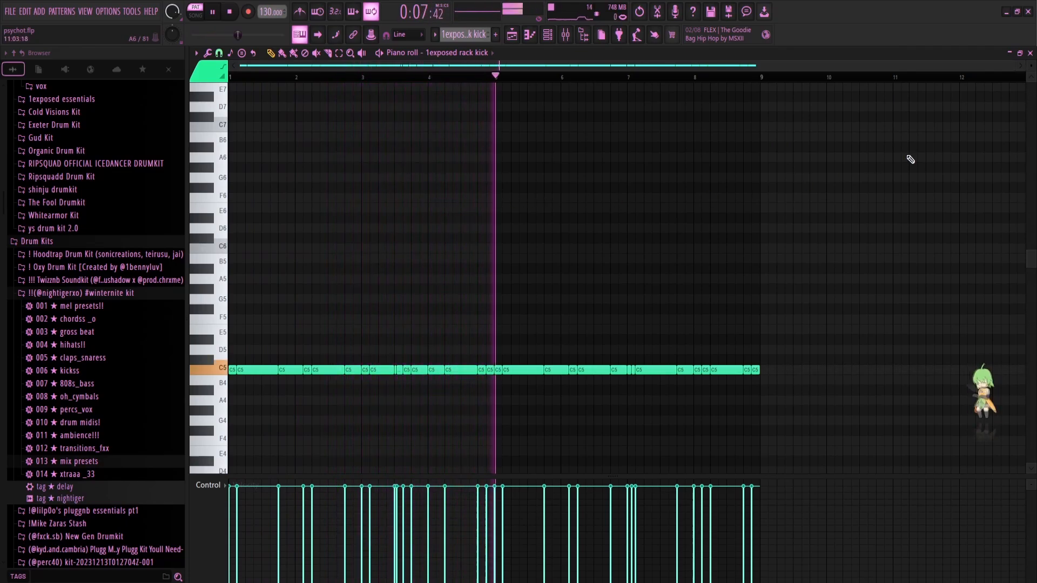
pyautogui.press('space')
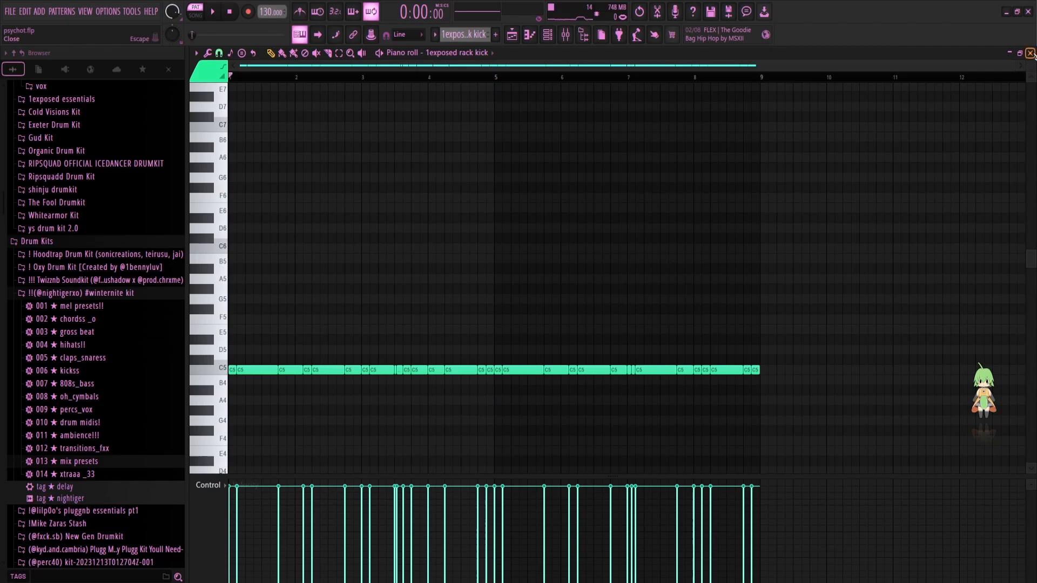
pyautogui.click(616, 77)
pyautogui.press('space')
pyautogui.press('space')
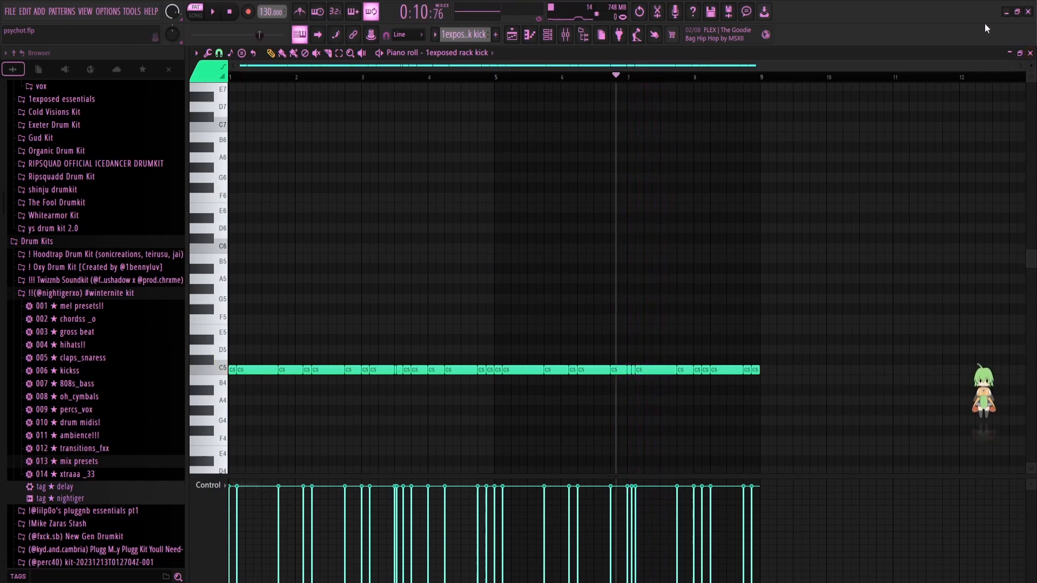
# Step: Return to the playlist, open the 808 (Rip) pattern from Track 11 and play it almost to the end of bar 8
pyautogui.press('F5')
pyautogui.doubleClick(429, 317)
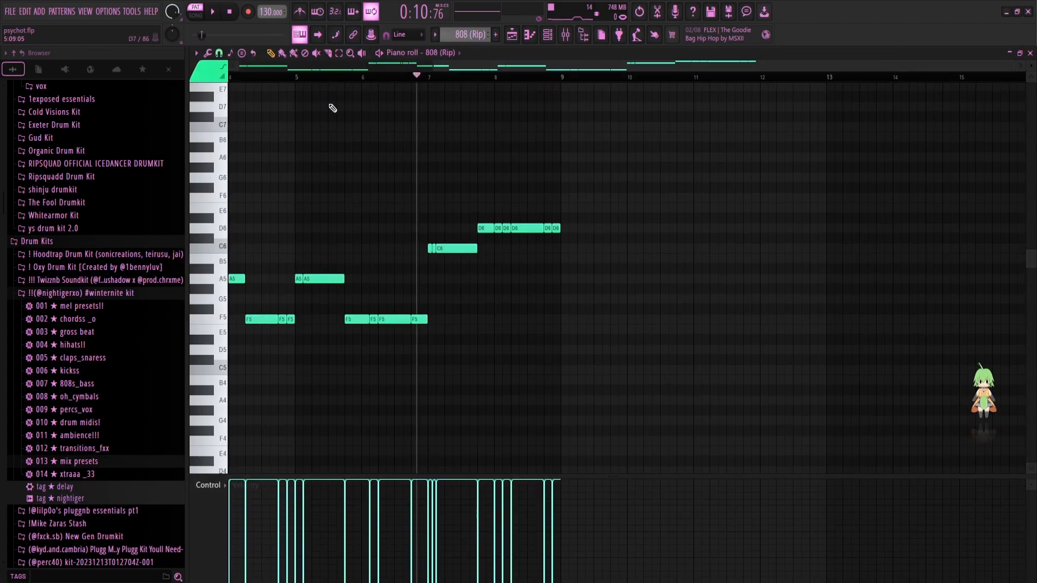
pyautogui.press('space')
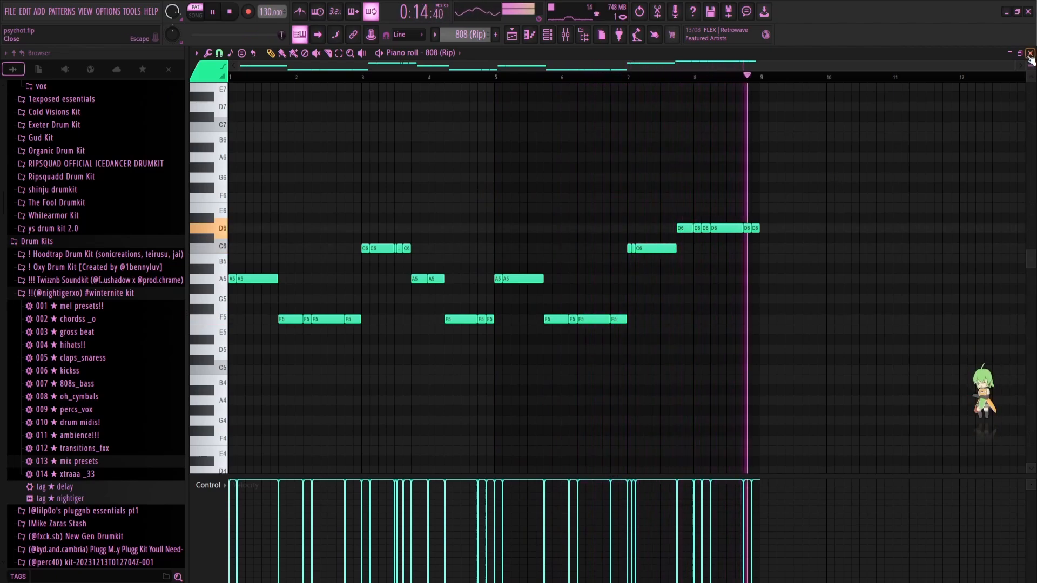
# Step: Stop playback and inspect the Fruity parametric EQ 2 and Fruity Limiter on the 808 (anything) mixer channel
pyautogui.press('space')
pyautogui.press('F5')
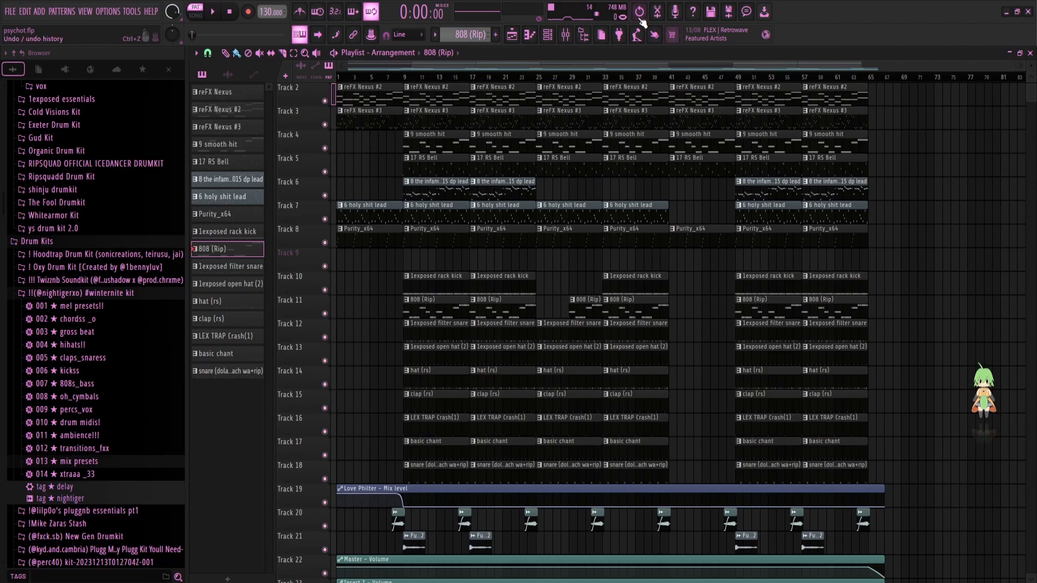
pyautogui.press('F9')
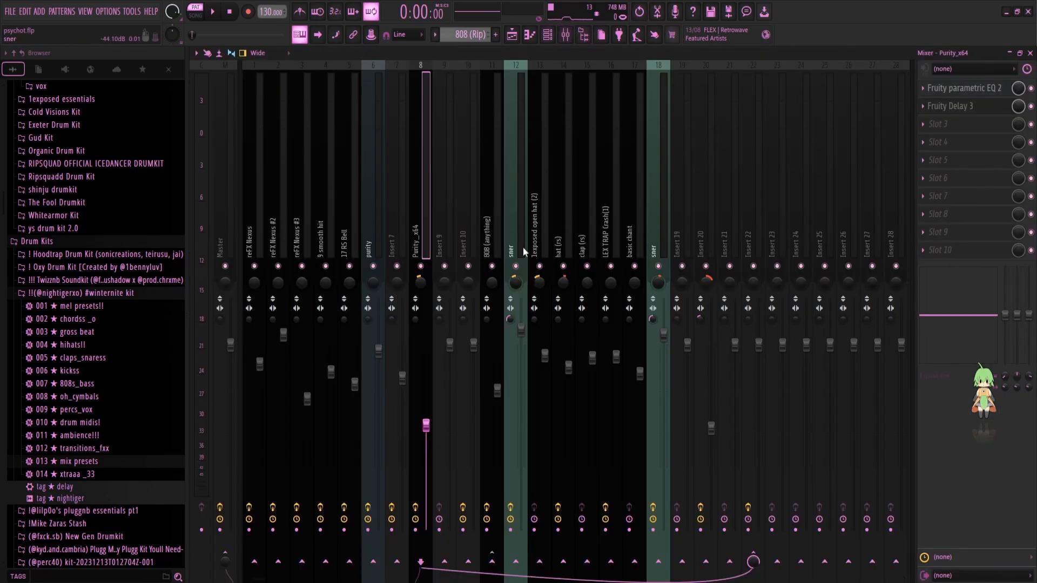
pyautogui.click(500, 242)
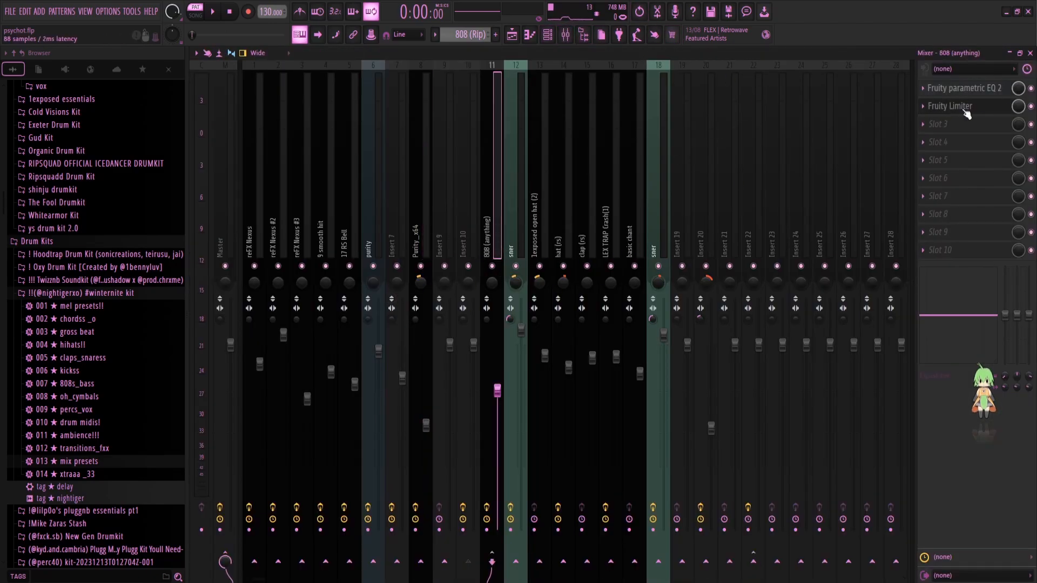
pyautogui.click(967, 89)
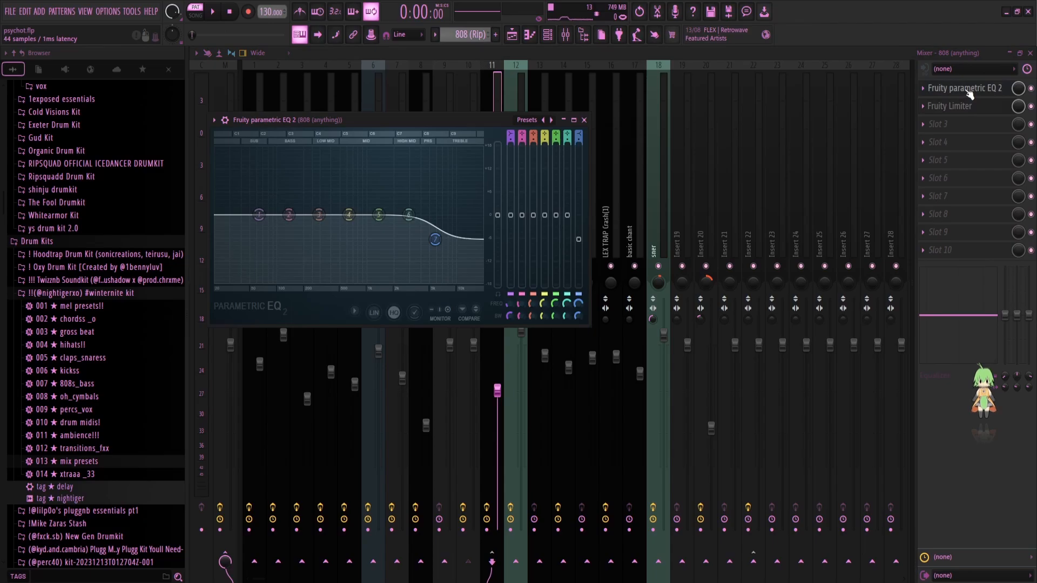
pyautogui.click(969, 92)
pyautogui.click(968, 107)
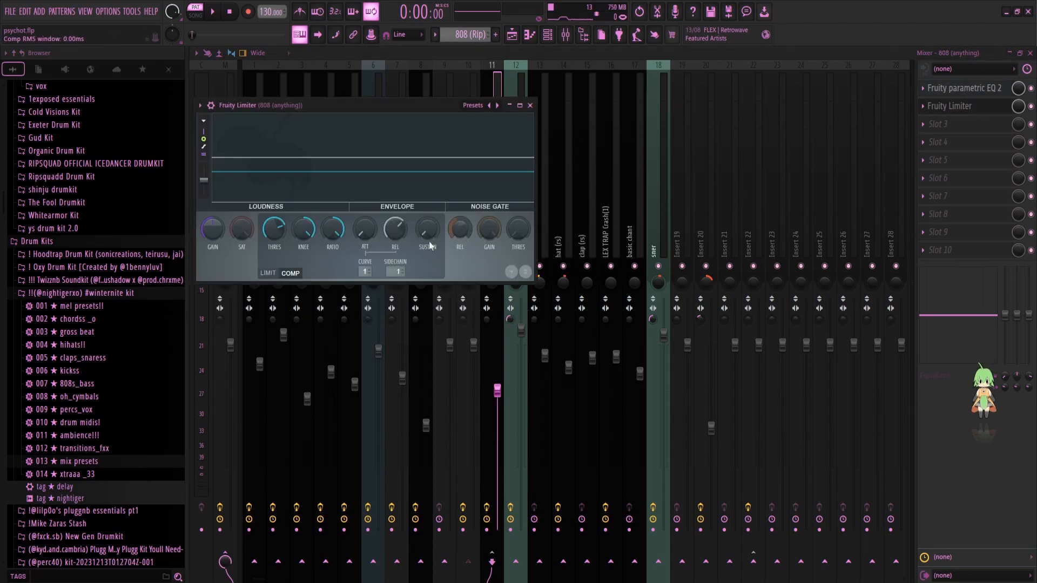
# Step: Compare the kick's Insert 10 with the 808 (anything) channel to examine how the kick is routed into the 808
pyautogui.click(469, 238)
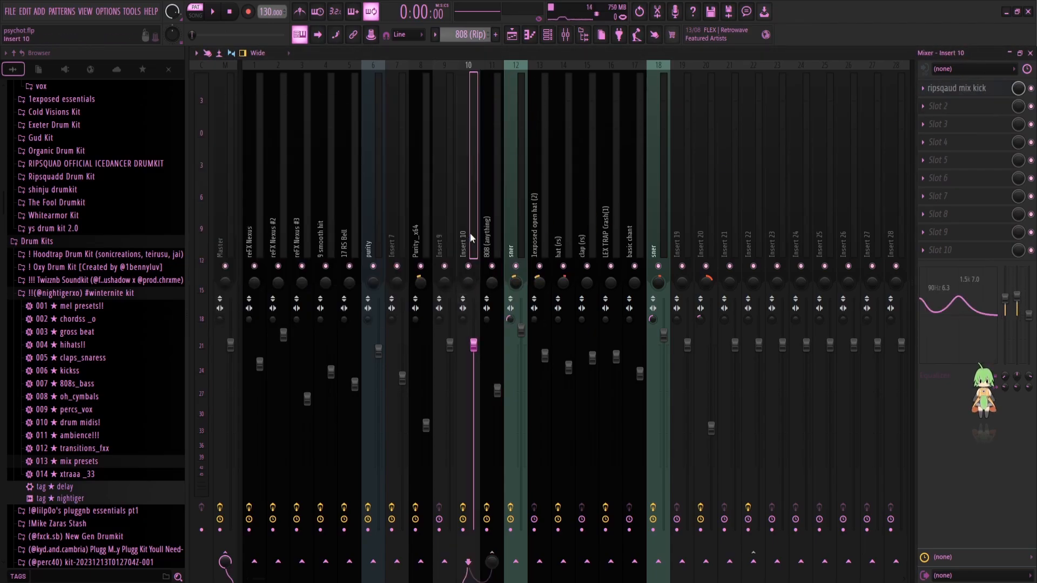
pyautogui.click(485, 251)
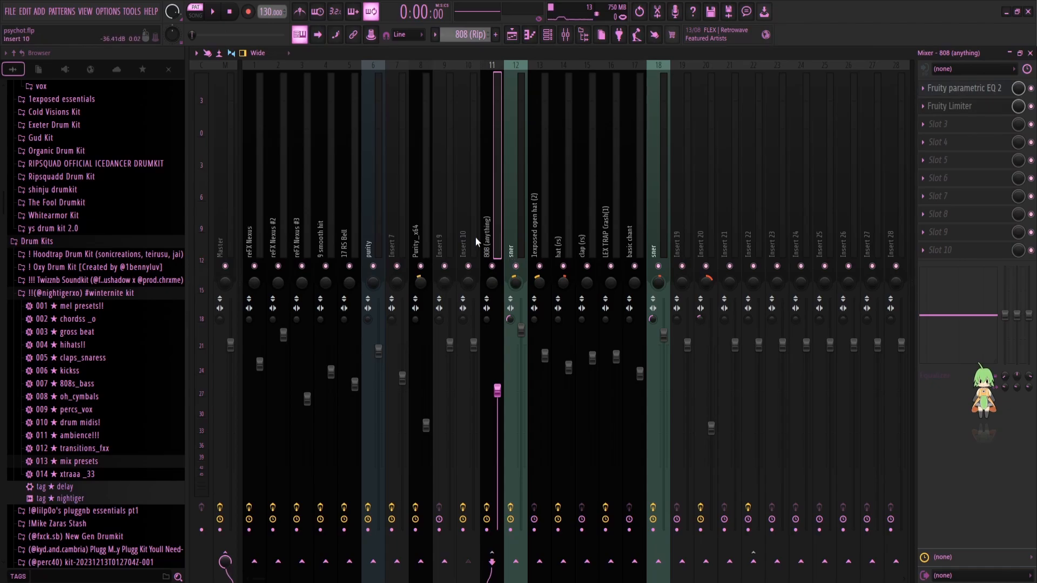
pyautogui.click(467, 247)
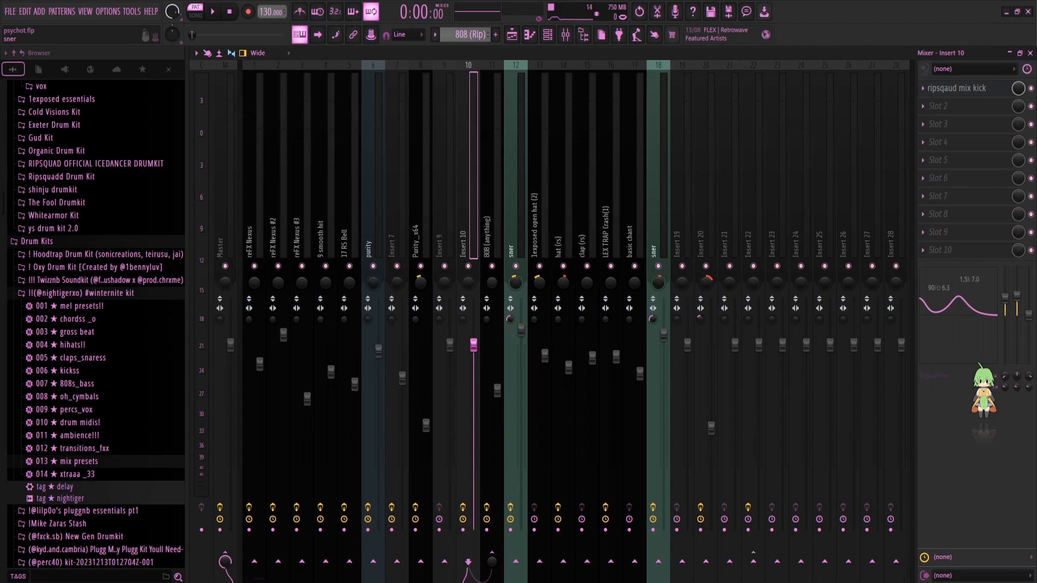
pyautogui.click(491, 252)
# Step: Nudge the compressor threshold in the 808 channel's Fruity Limiter slightly and review its knee and envelope settings
pyautogui.click(973, 107)
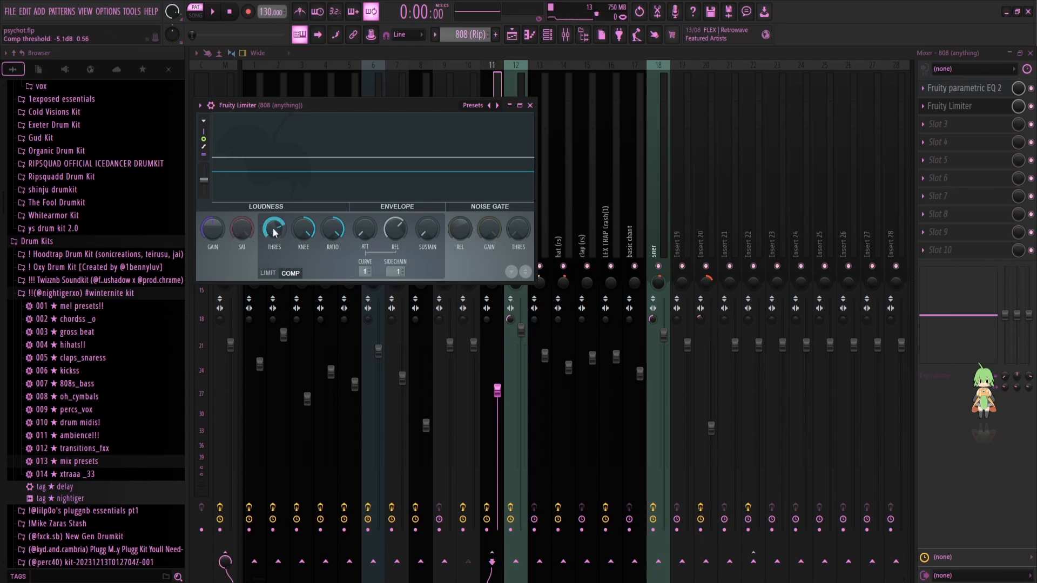
pyautogui.moveTo(273, 229); pyautogui.dragTo(274, 225)
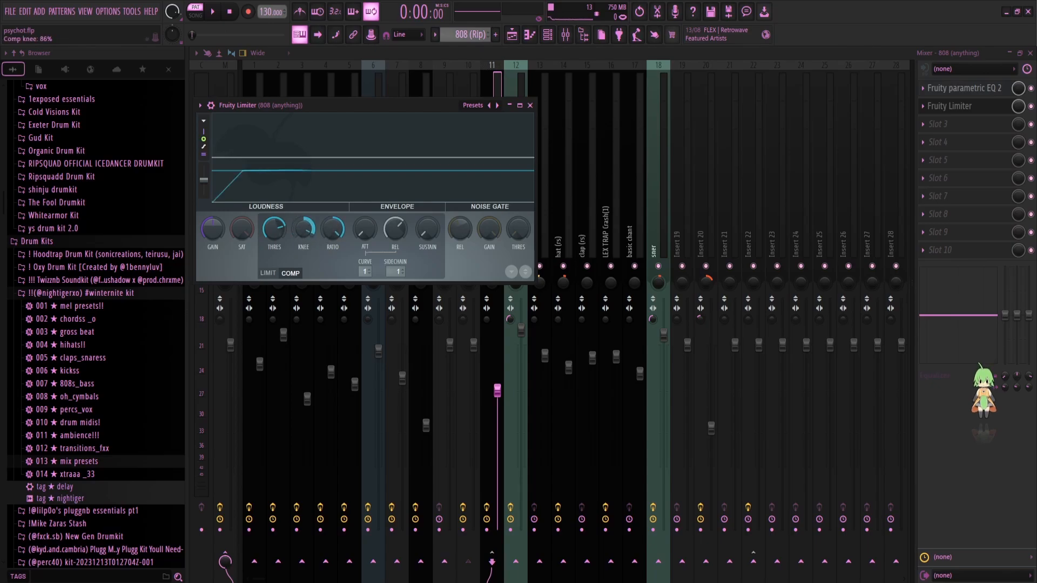
pyautogui.click(529, 105)
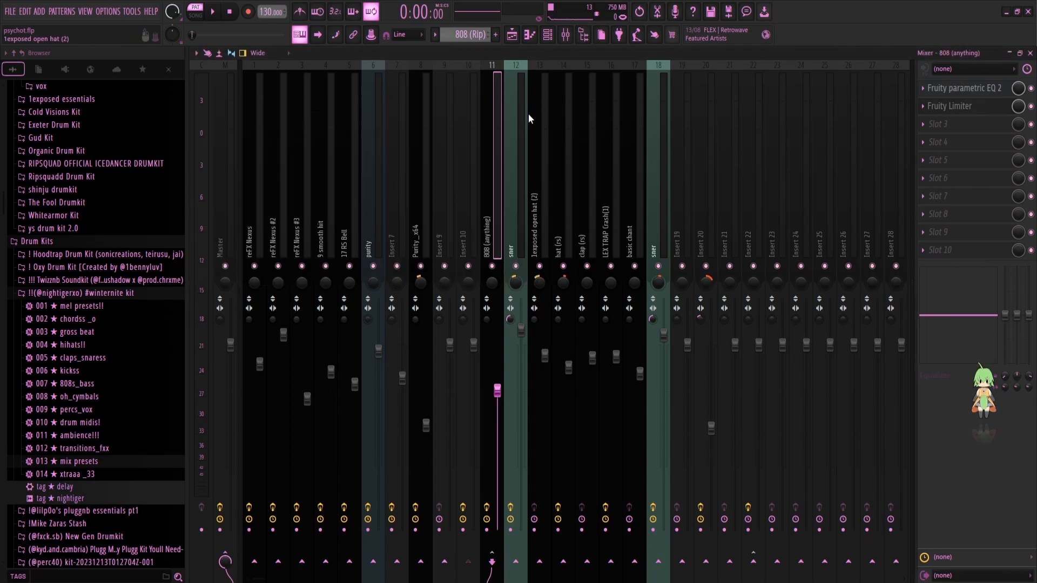
pyautogui.click(983, 109)
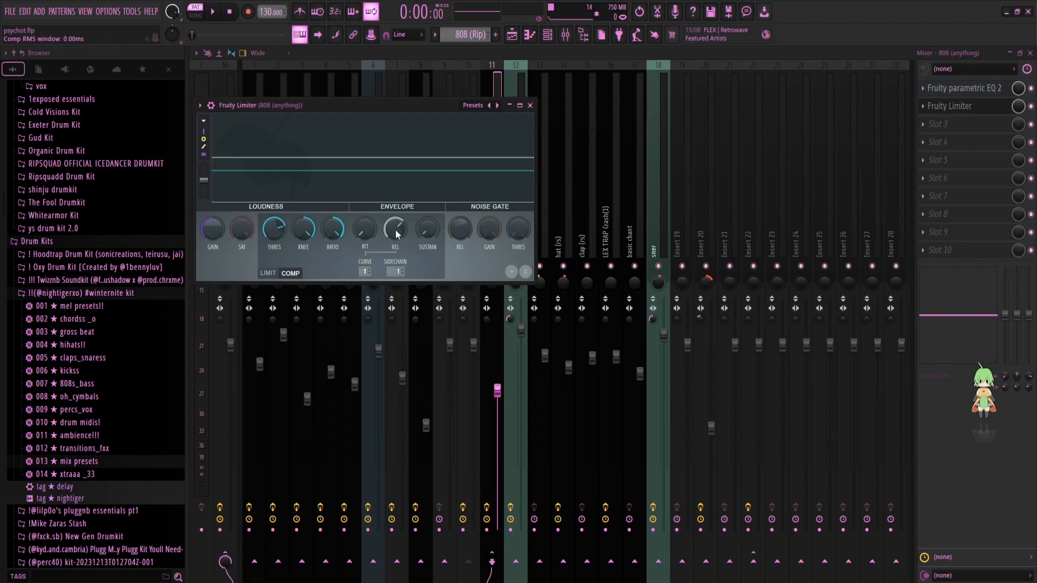
pyautogui.click(530, 106)
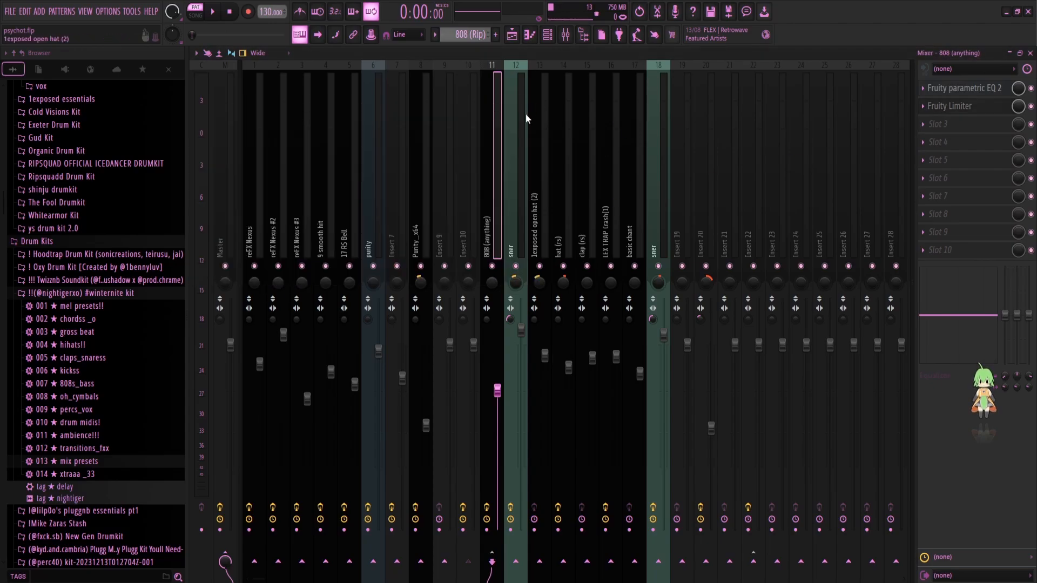
# Step: Review the kick and 808 mixer channels and play them soloed from bar 17 of the arrangement
pyautogui.click(523, 246)
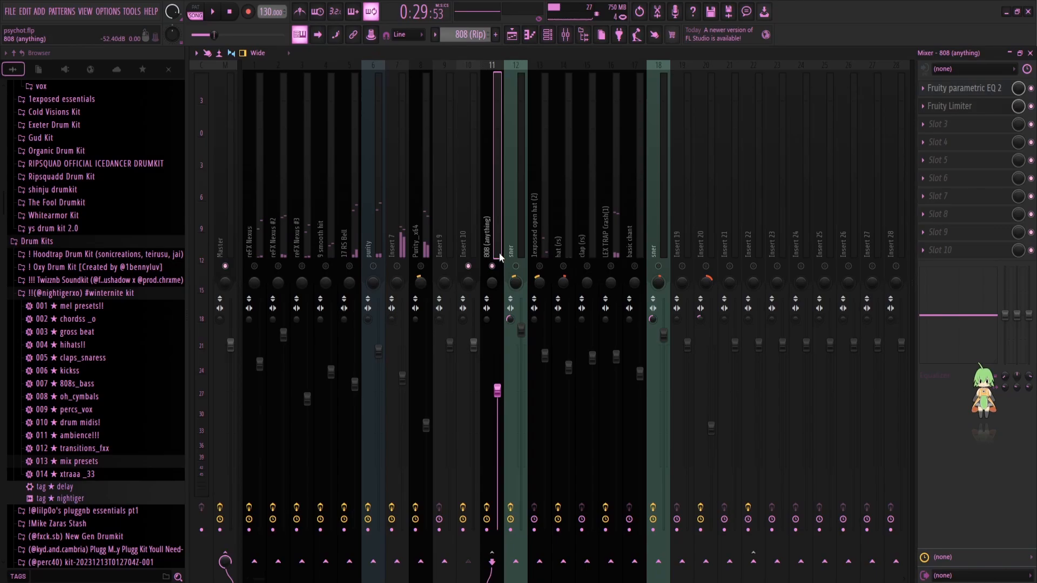
pyautogui.click(478, 246)
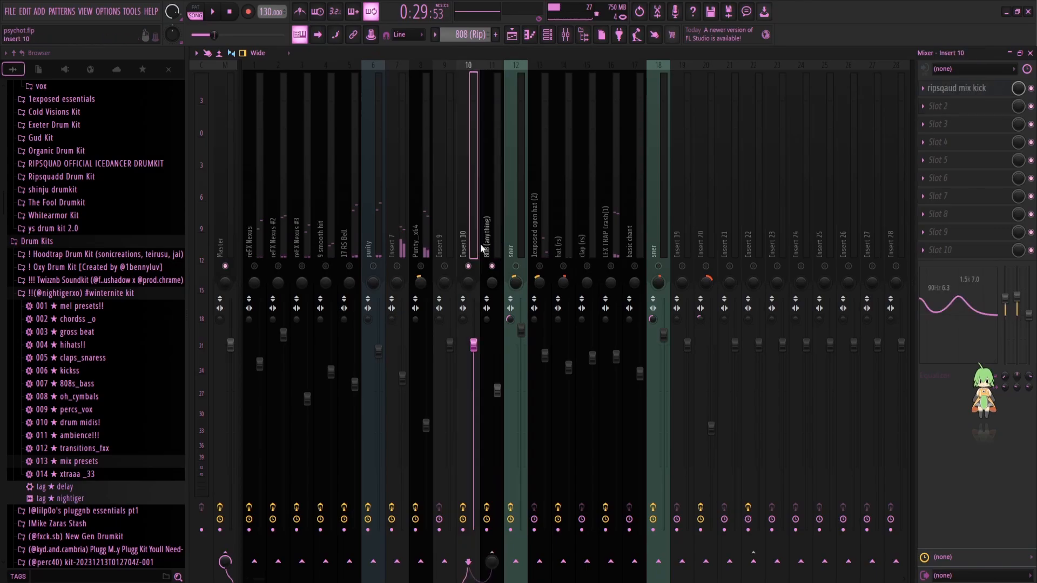
pyautogui.click(481, 245)
pyautogui.press('space')
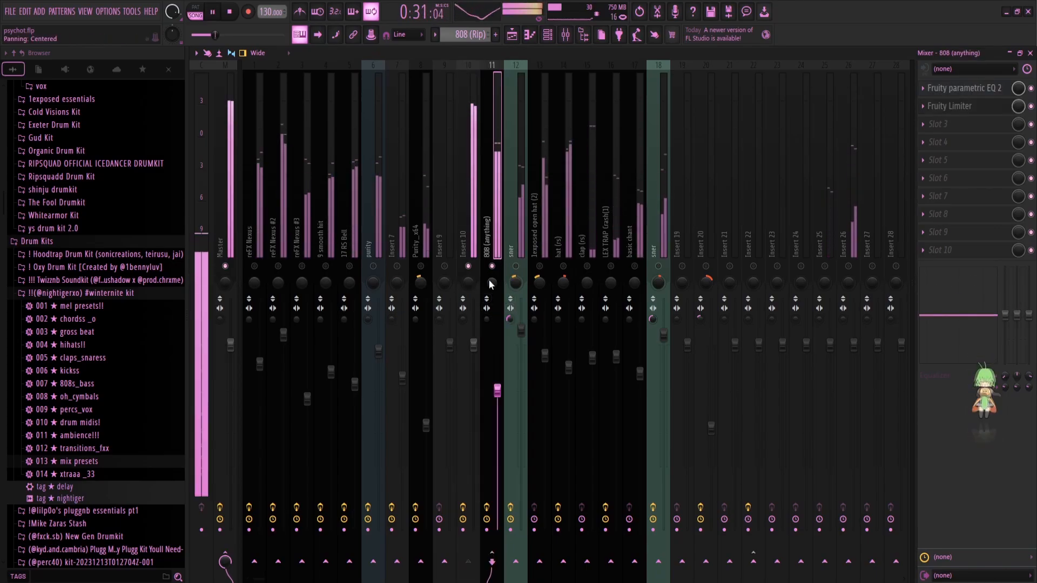
# Step: Examine the high, mid, low and master bands of the ripsqaud mix kick effect on Insert 10 during playback, then stop playback
pyautogui.click(464, 248)
pyautogui.click(972, 88)
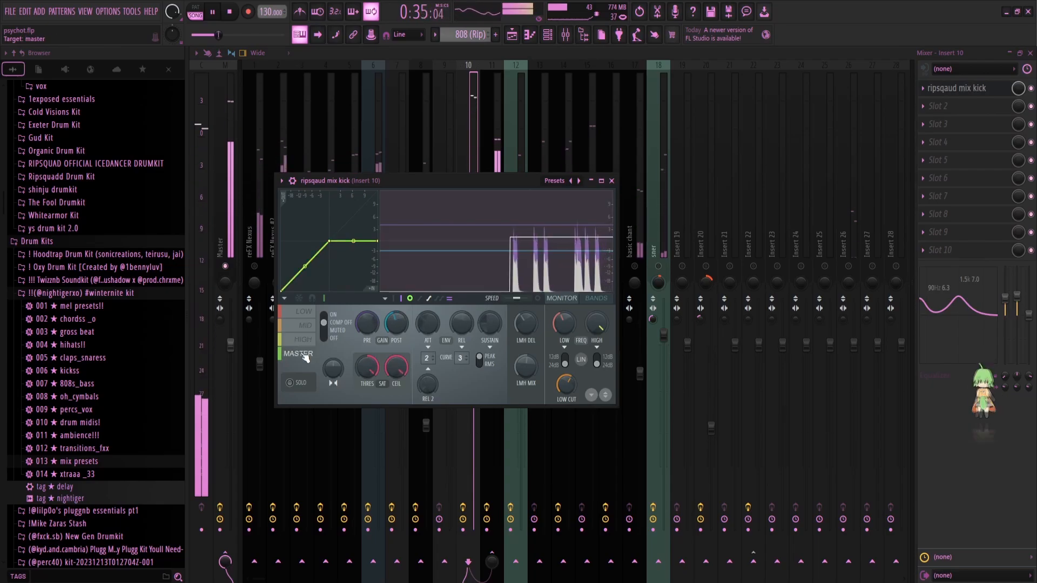
pyautogui.click(304, 340)
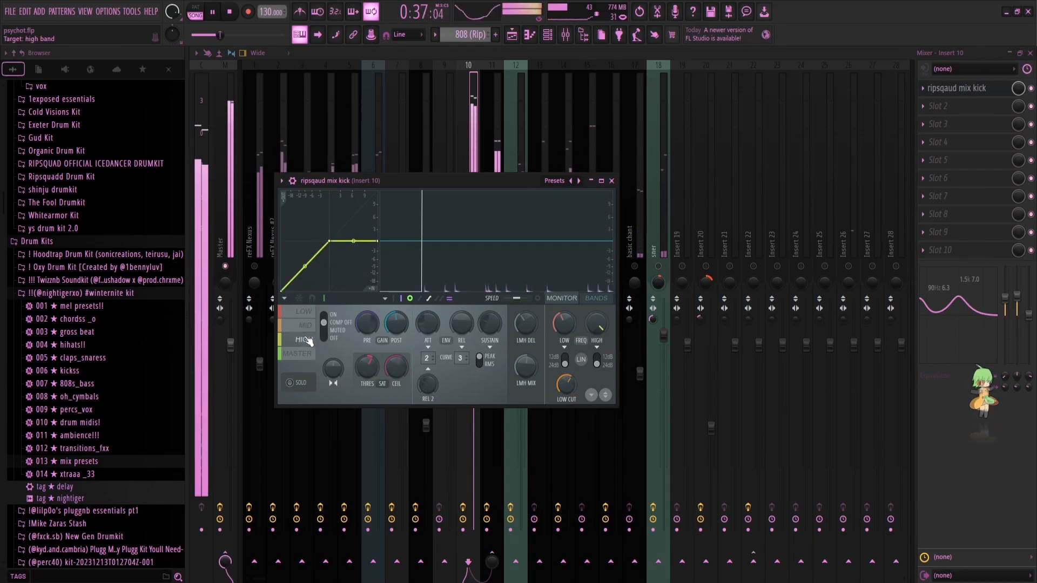
pyautogui.click(305, 327)
pyautogui.click(305, 313)
pyautogui.click(305, 355)
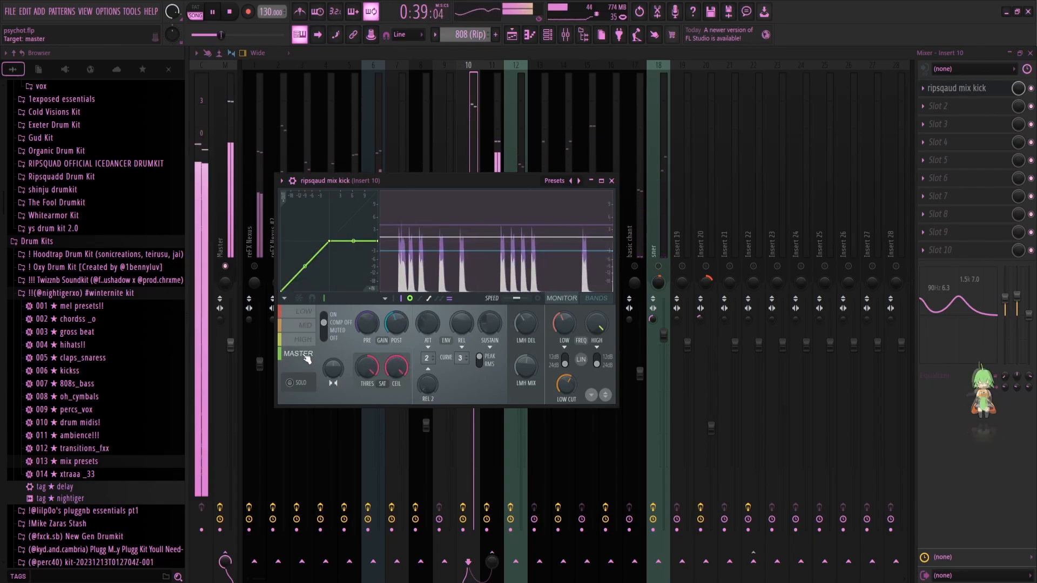
pyautogui.click(612, 181)
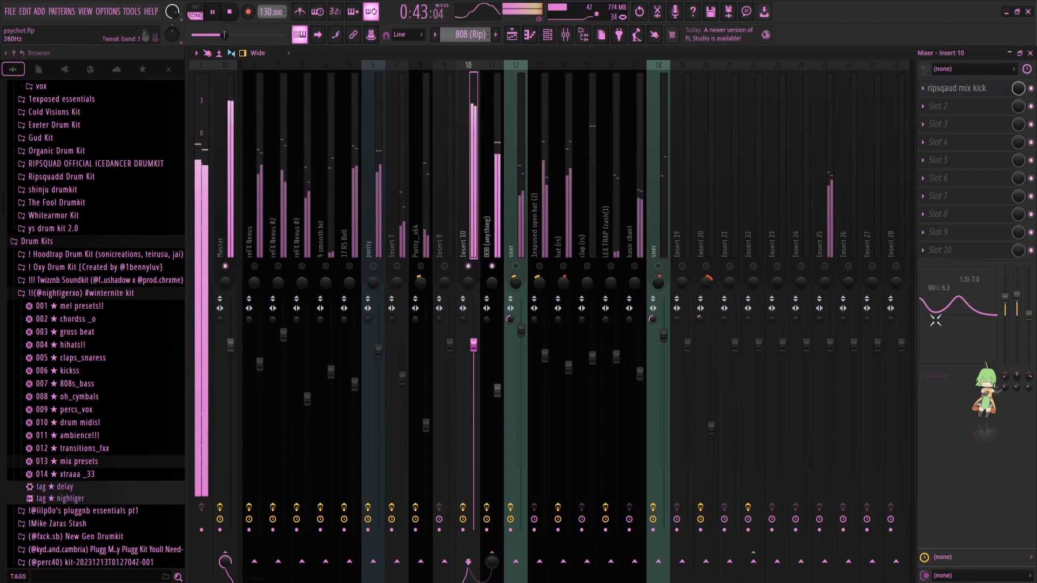
pyautogui.press('space')
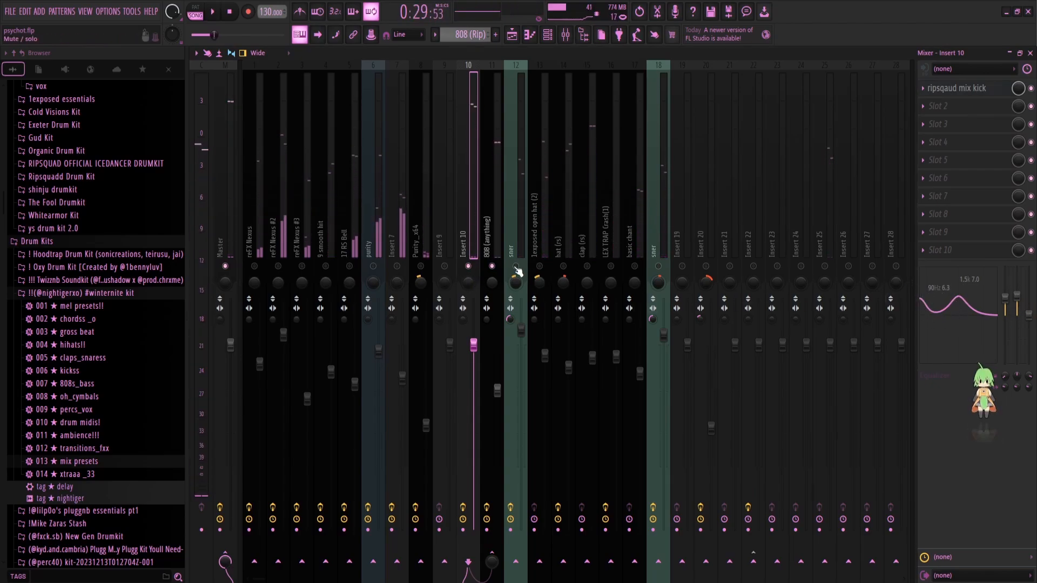
# Step: Return to the playlist, open the 1exposed filter snare pattern from Track 12 and play it into bar 5
pyautogui.click(1030, 53)
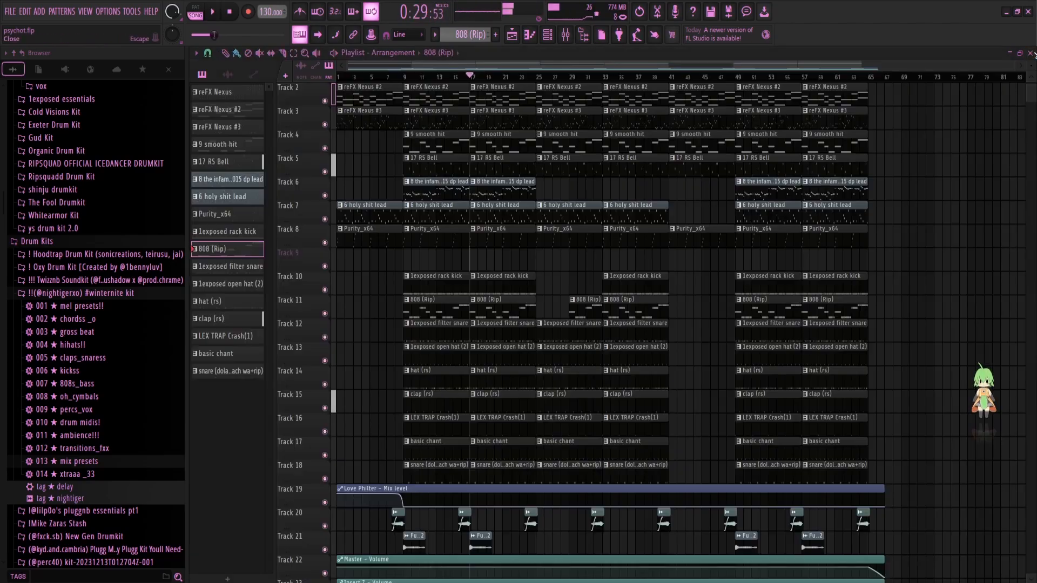
pyautogui.doubleClick(494, 336)
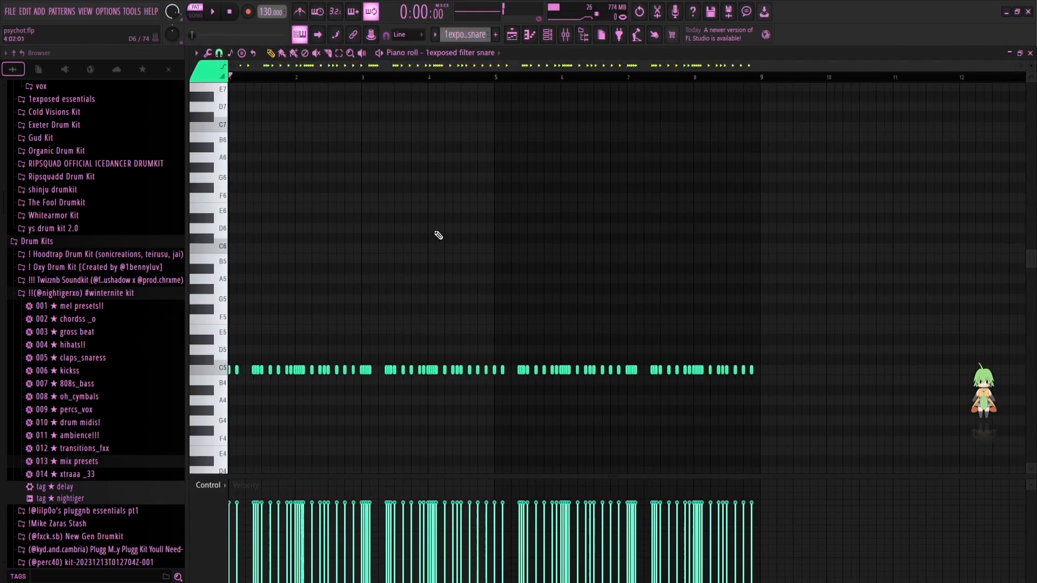
pyautogui.press('space')
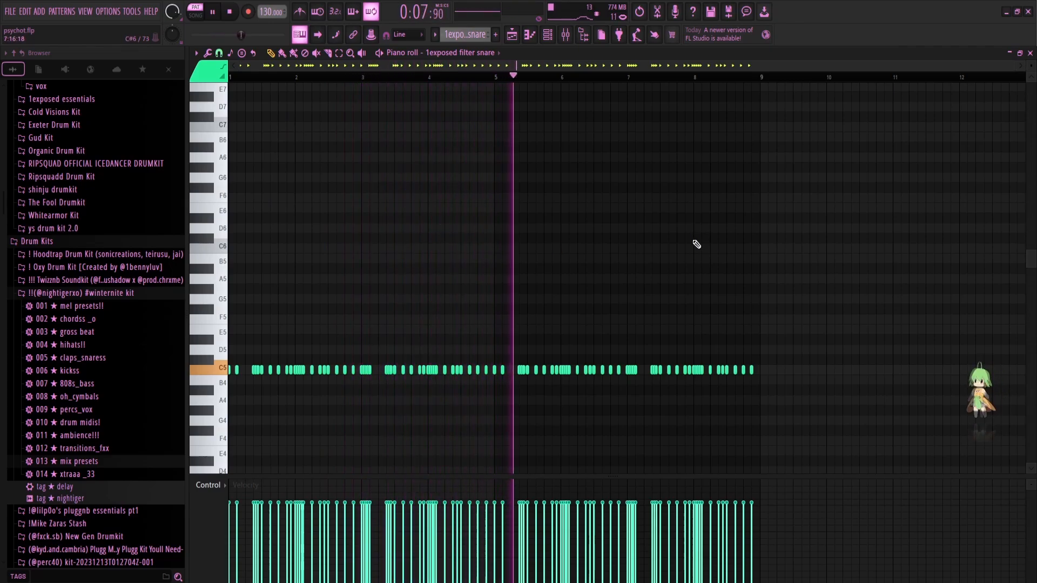
pyautogui.press('space')
# Step: Open the 1exposed open hat (2) pattern from Track 13, review its C5 notes from bar 1, and play it briefly
pyautogui.click(1030, 53)
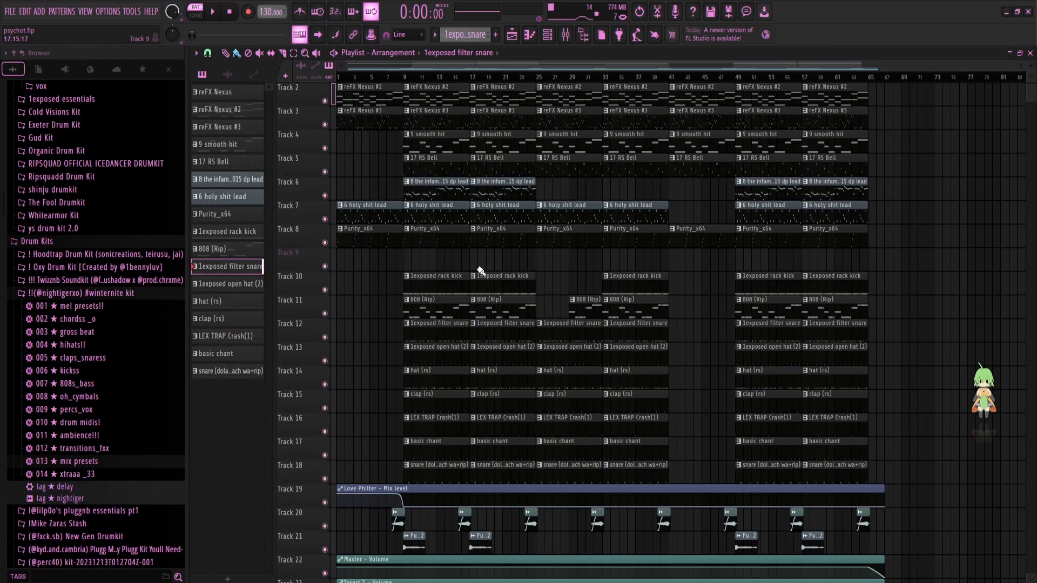
pyautogui.keyDown('ctrl'); pyautogui.scroll(2, 434, 350); pyautogui.keyUp('ctrl')
pyautogui.doubleClick(441, 358)
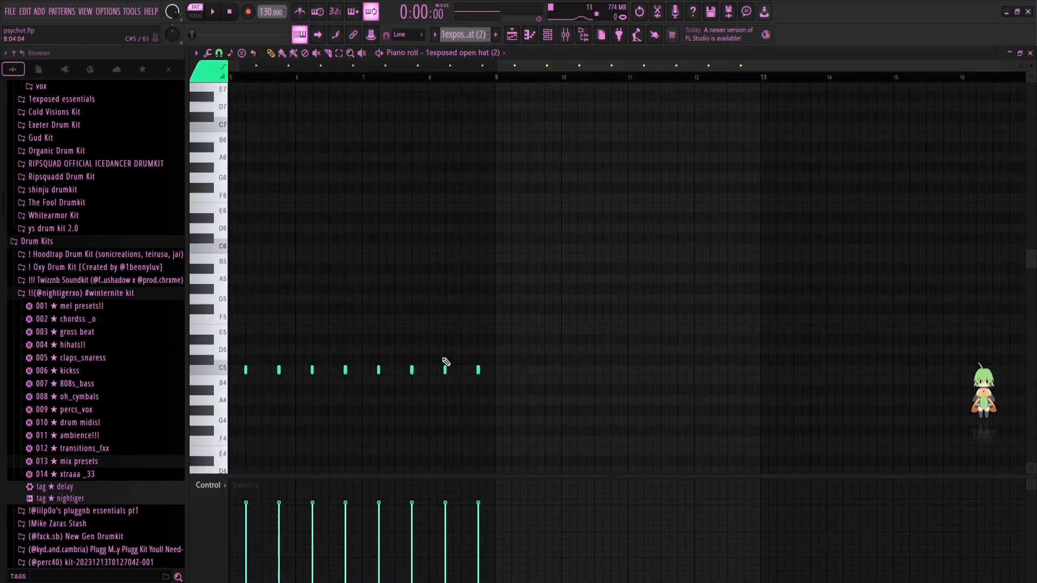
pyautogui.hscroll(-4, 444, 357)
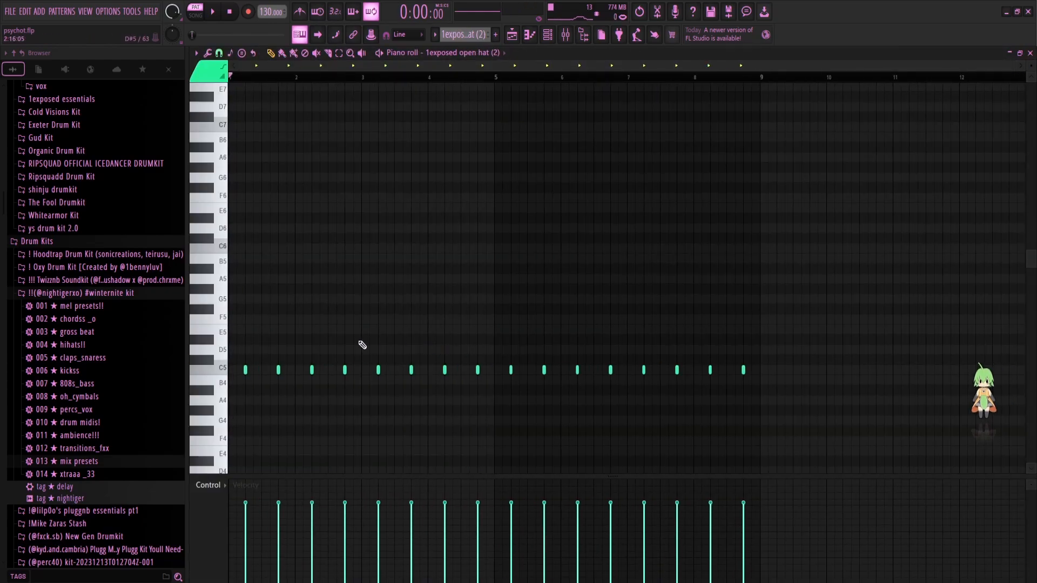
pyautogui.moveTo(356, 330); pyautogui.dragTo(353, 310)
pyautogui.moveTo(246, 356); pyautogui.dragTo(785, 341)
pyautogui.keyDown('ctrl'); pyautogui.click(660, 299); pyautogui.keyUp('ctrl')
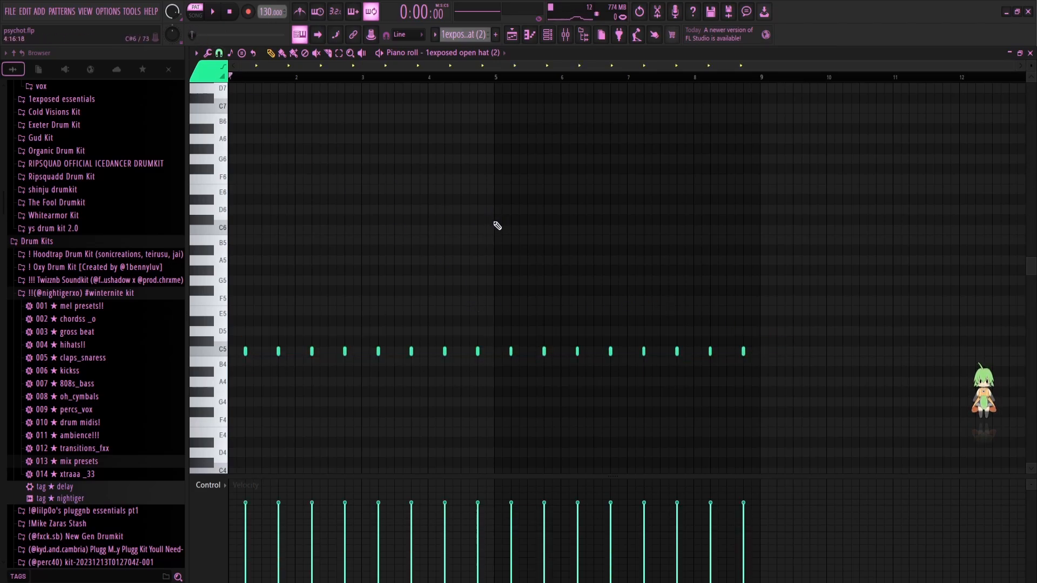
pyautogui.press('space')
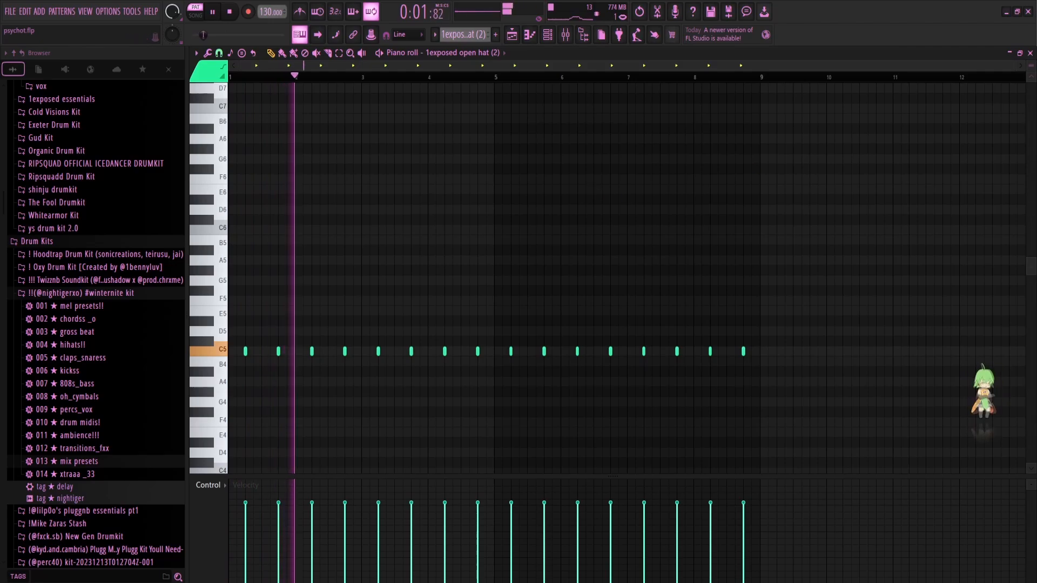
pyautogui.press('space')
# Step: Return to the playlist, open the hat (rs) pattern from Track 14 and play it into bar 5
pyautogui.press('F5')
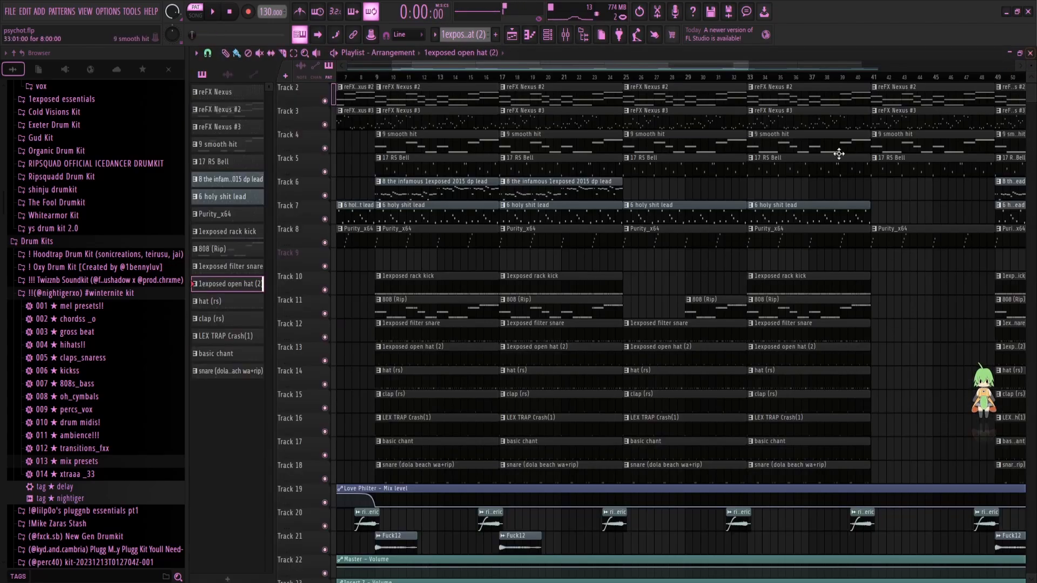
pyautogui.scroll(2, 443, 361)
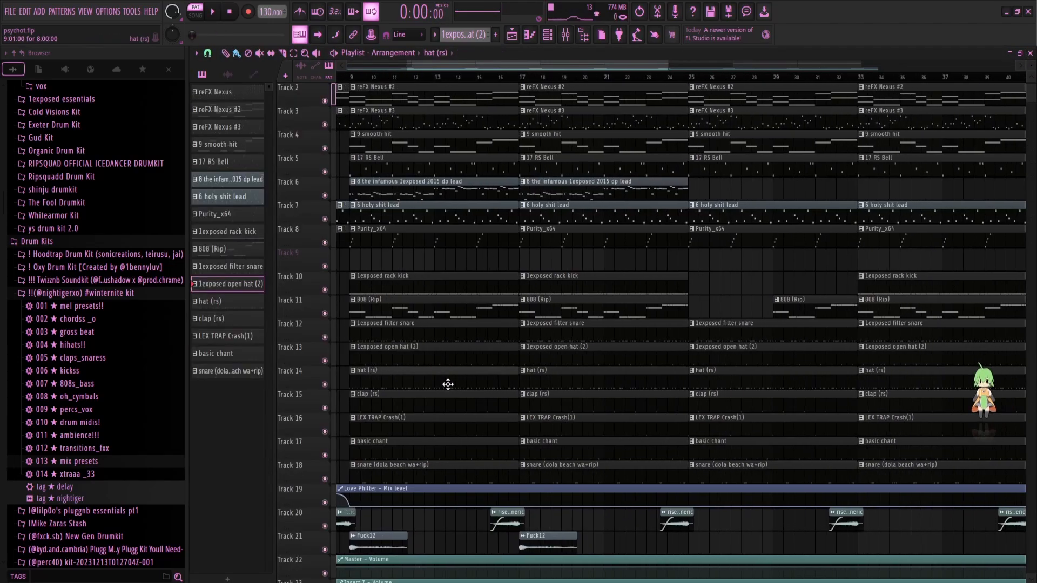
pyautogui.doubleClick(447, 384)
pyautogui.press('space')
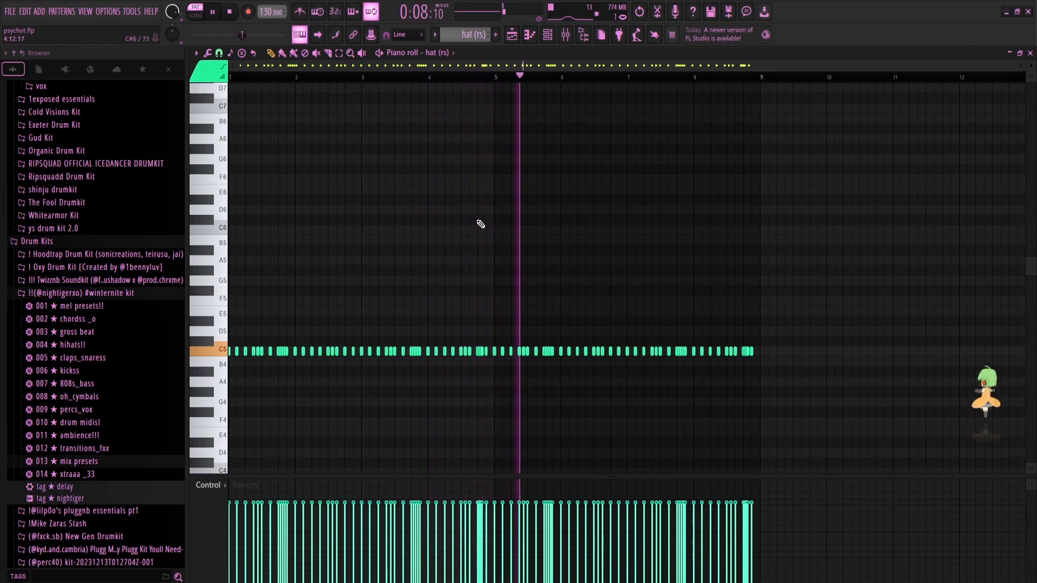
pyautogui.press('space')
# Step: Inspect the PanMan and Fruity Chorus effects on the sner mixer channel, insert 12
pyautogui.click(547, 35)
pyautogui.click(566, 35)
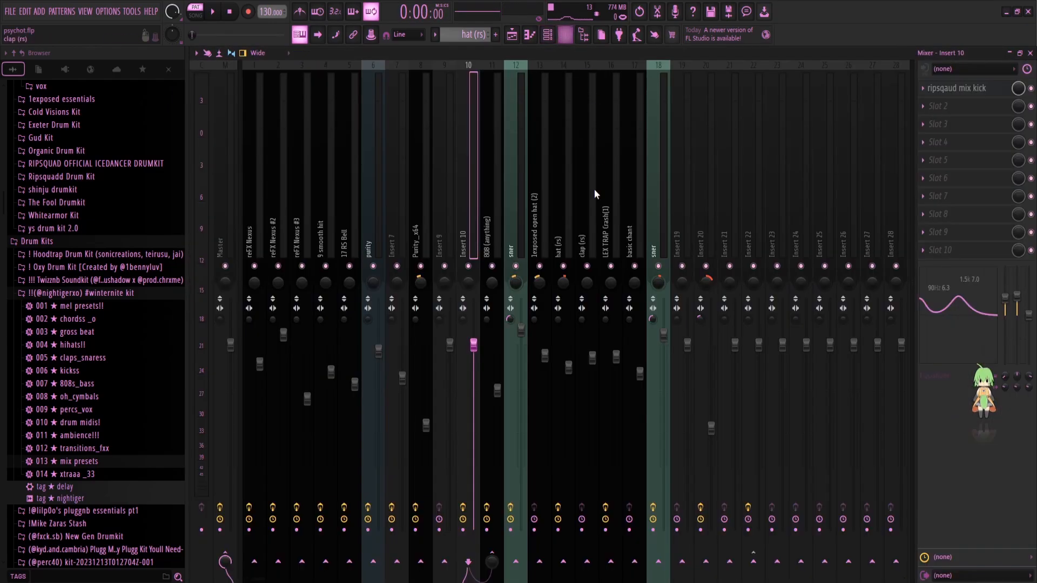
pyautogui.click(513, 252)
pyautogui.click(943, 88)
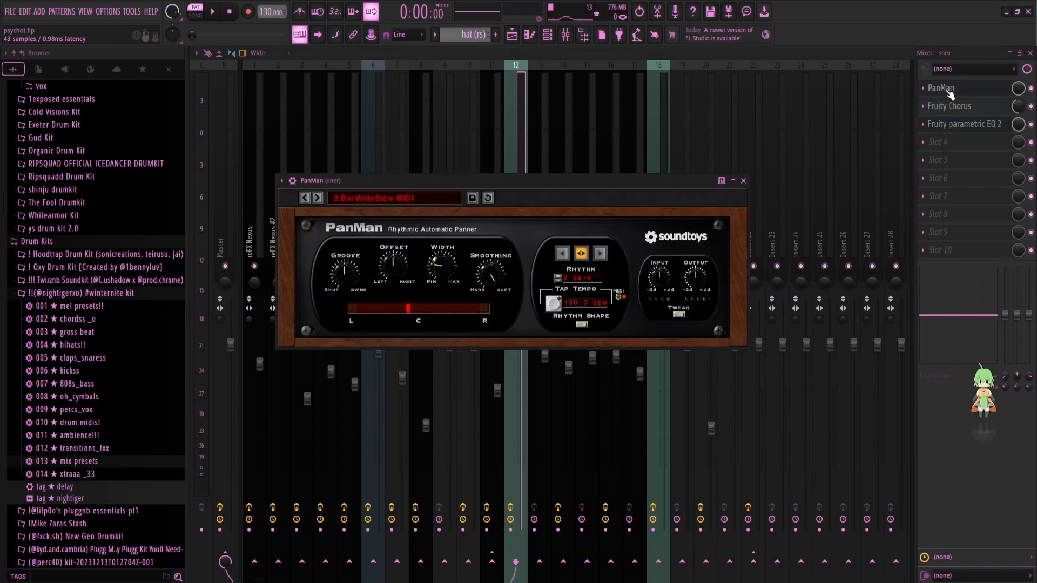
pyautogui.click(943, 88)
pyautogui.click(950, 107)
pyautogui.click(951, 108)
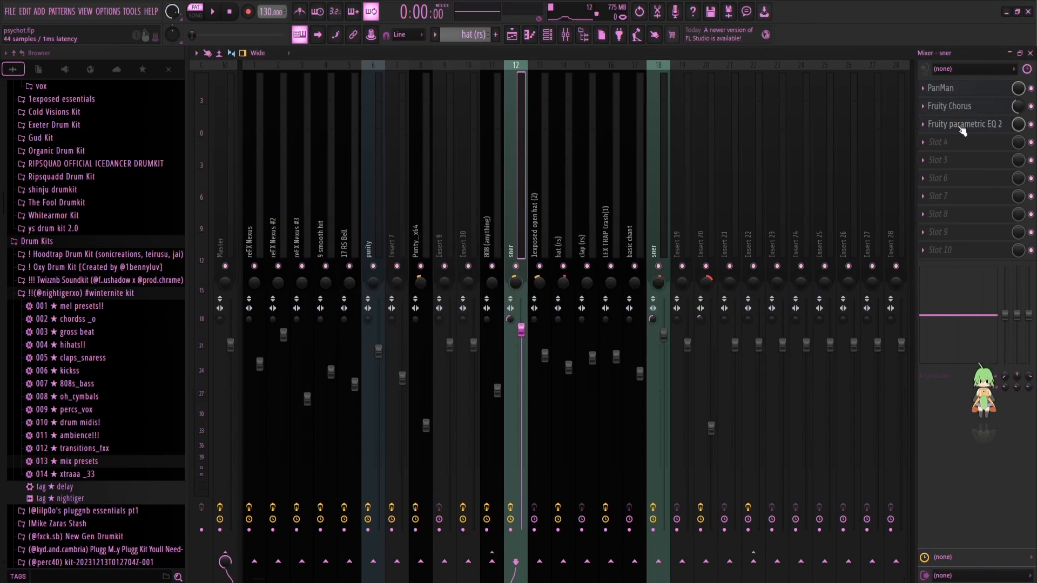
# Step: Check the 1exposed open hat (2) and hat (rs) mixer channels, inspecting the latter's Fruity parametric EQ 2 and Fruity Reeverb 2
pyautogui.click(545, 241)
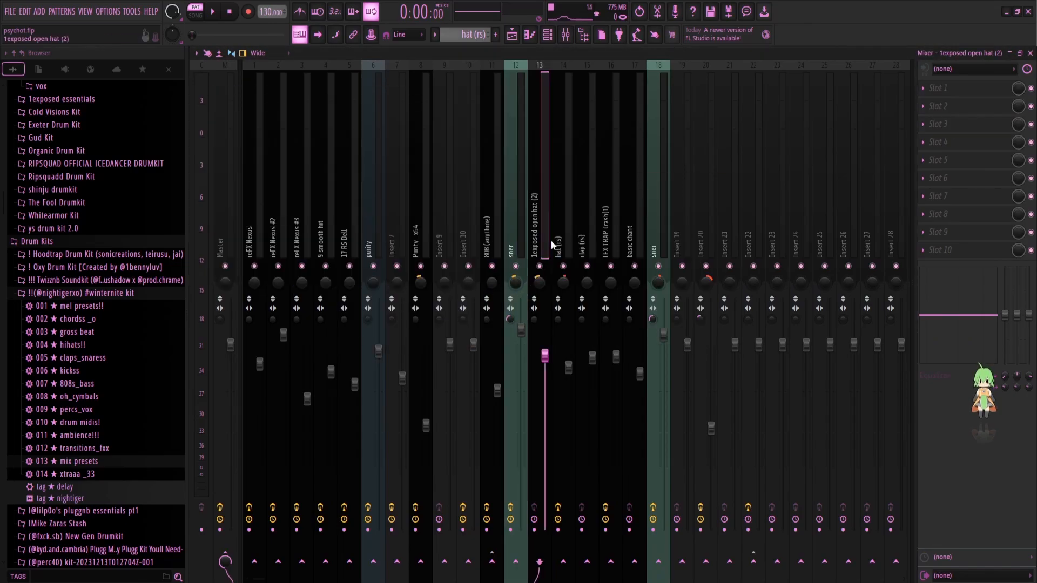
pyautogui.click(566, 244)
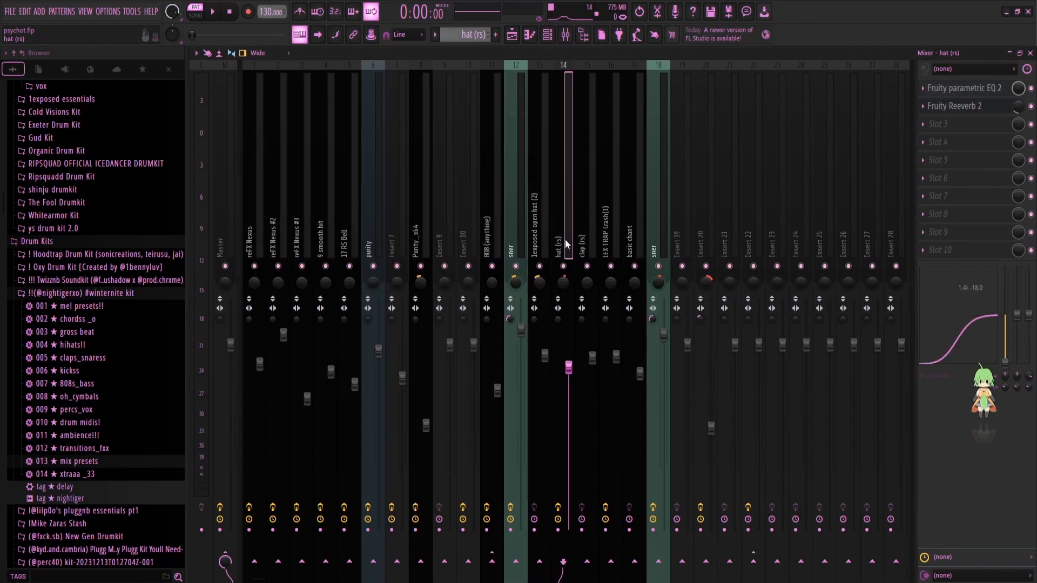
pyautogui.click(975, 91)
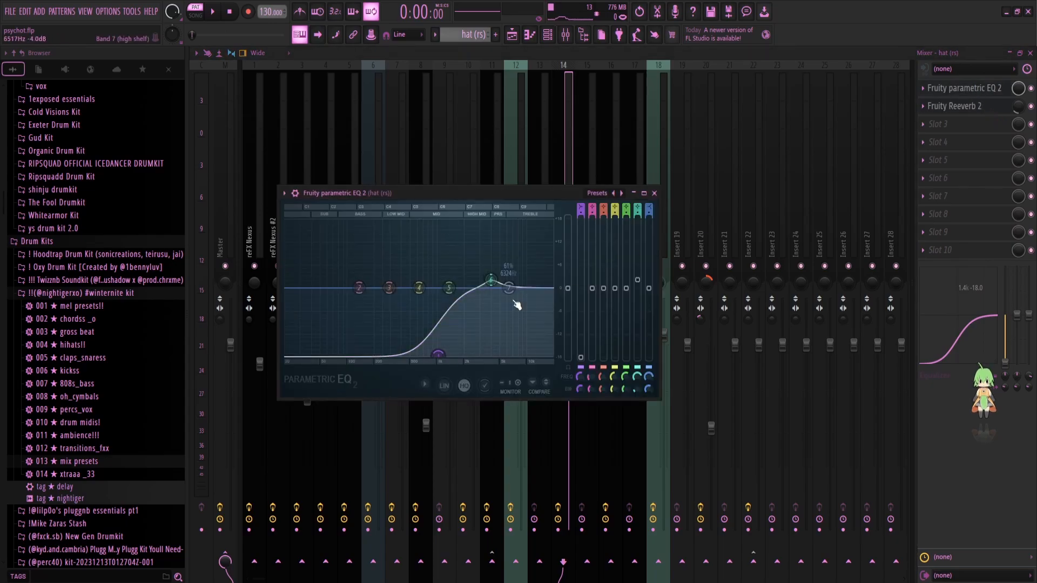
pyautogui.click(654, 193)
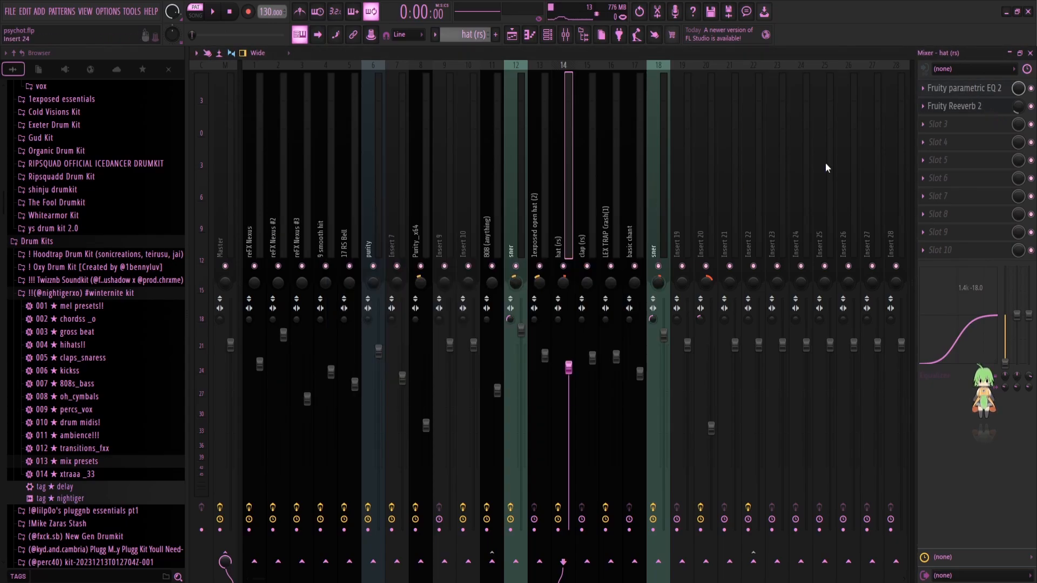
pyautogui.click(997, 110)
pyautogui.click(998, 111)
pyautogui.click(586, 238)
pyautogui.click(1030, 54)
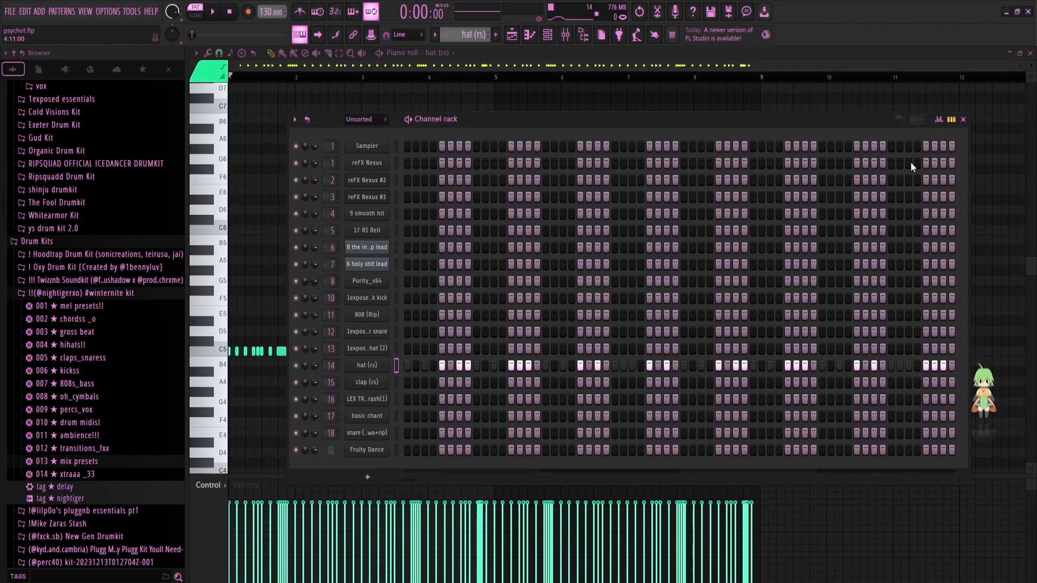
# Step: Return to the playlist, open the clap (rs) pattern from Track 15 and play it briefly
pyautogui.click(1030, 54)
pyautogui.rightClick(604, 530)
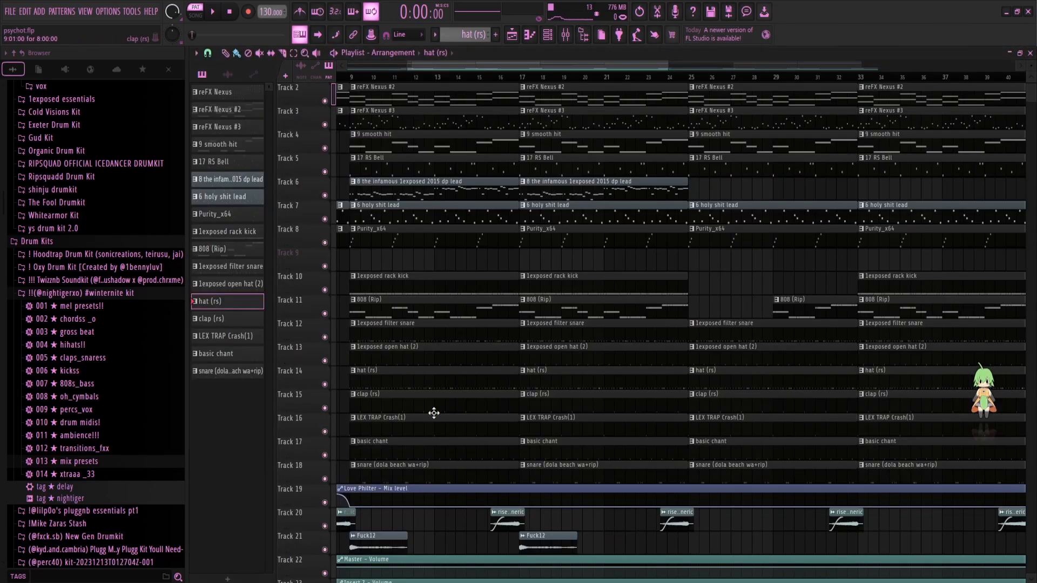
pyautogui.doubleClick(454, 406)
pyautogui.press('space')
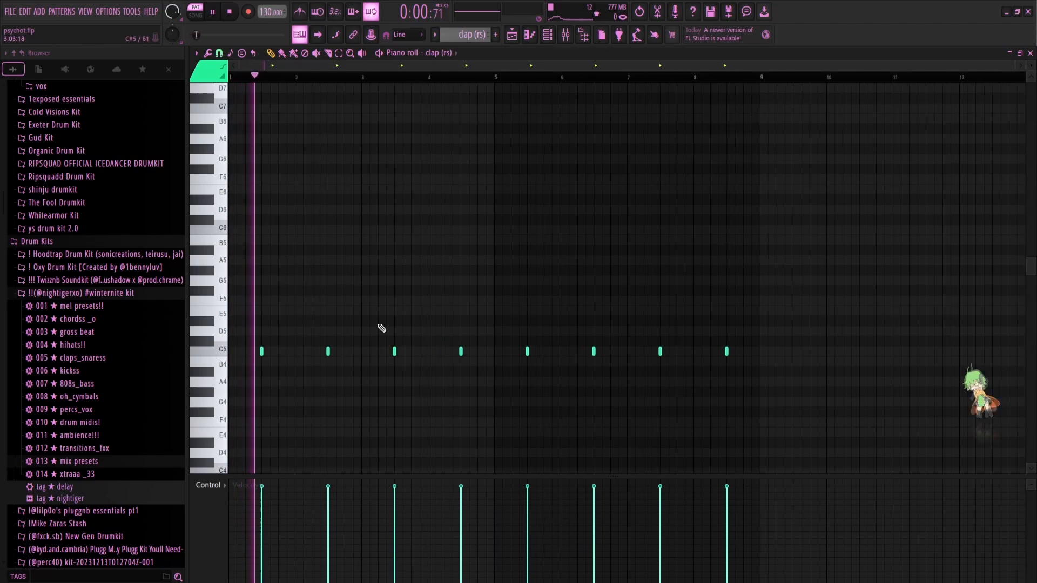
pyautogui.press('space')
# Step: Return to the playlist, open the LEX TRAP Crash(1) pattern from Track 16 and play its first bar
pyautogui.click(1030, 53)
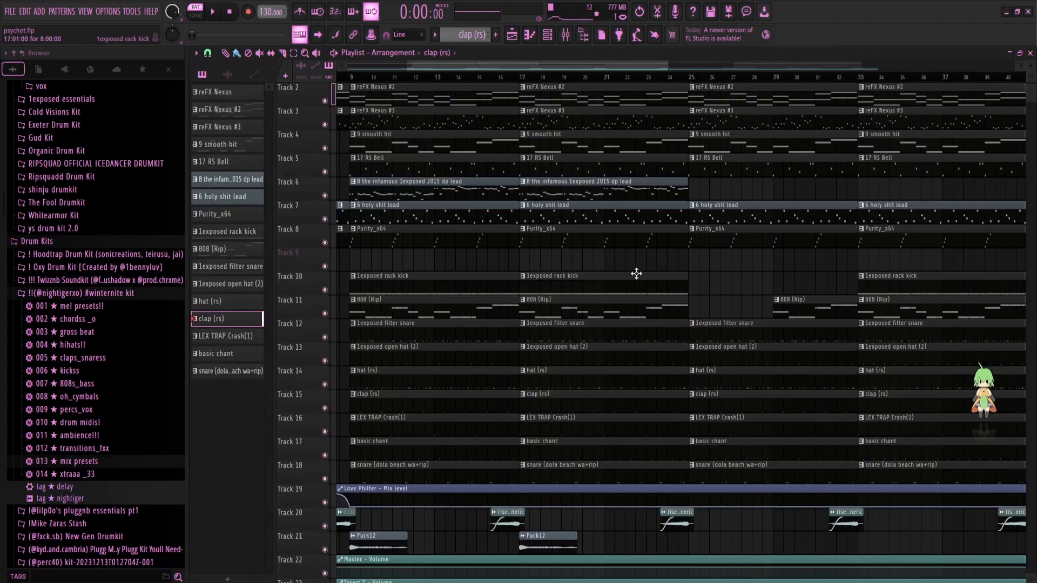
pyautogui.doubleClick(452, 429)
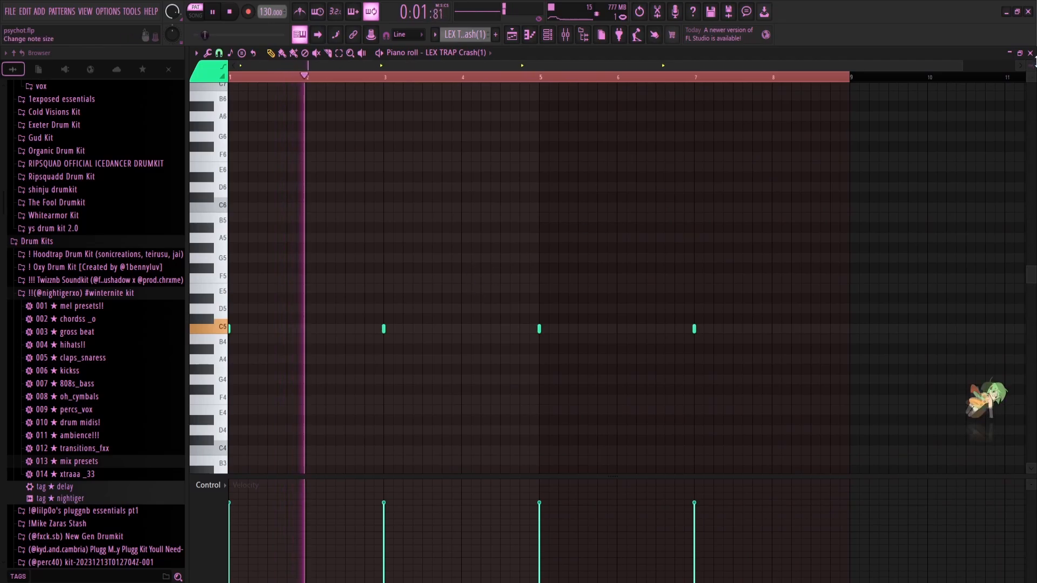
pyautogui.press('space')
# Step: Return to the playlist, open the basic chant pattern from Track 17, review its C5 notes from bar 1 and play it briefly
pyautogui.click(1030, 53)
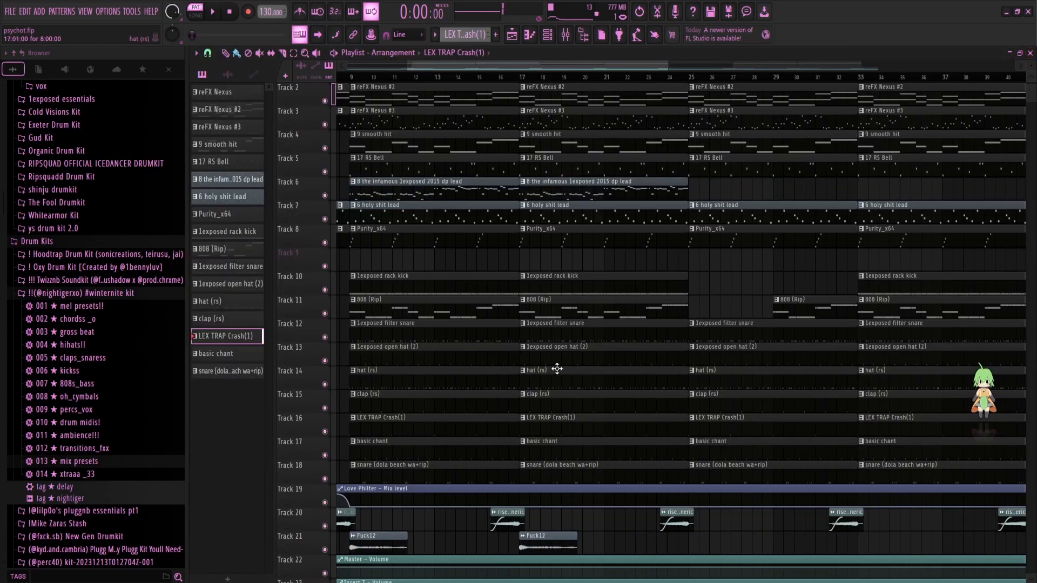
pyautogui.doubleClick(393, 453)
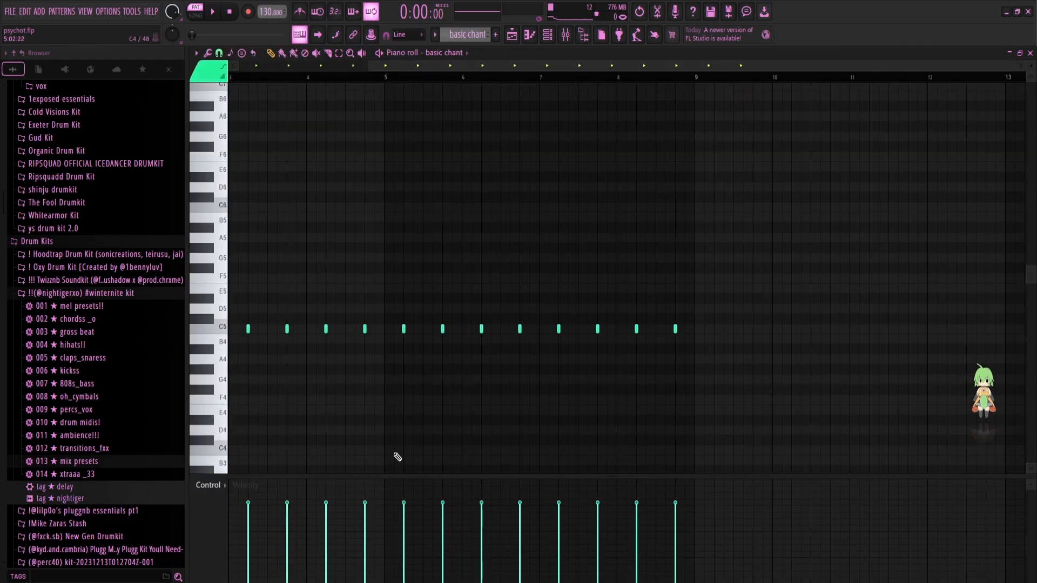
pyautogui.scroll(-1, 411, 322)
pyautogui.press('space')
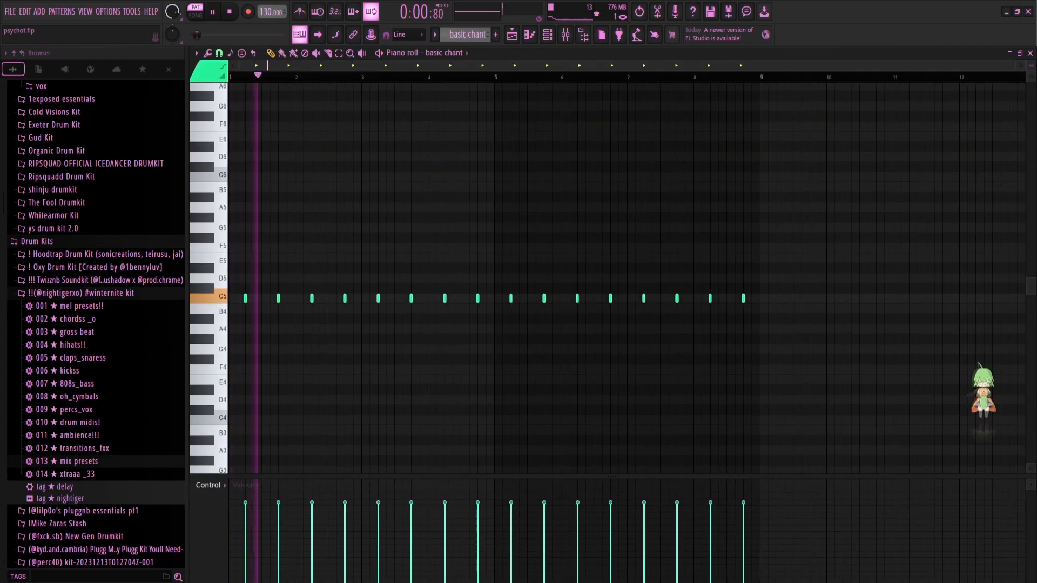
pyautogui.press('space')
# Step: Return to the playlist, open the snare (dola beach wa+rip) pattern from Track 18 and play its first two bars
pyautogui.click(1030, 53)
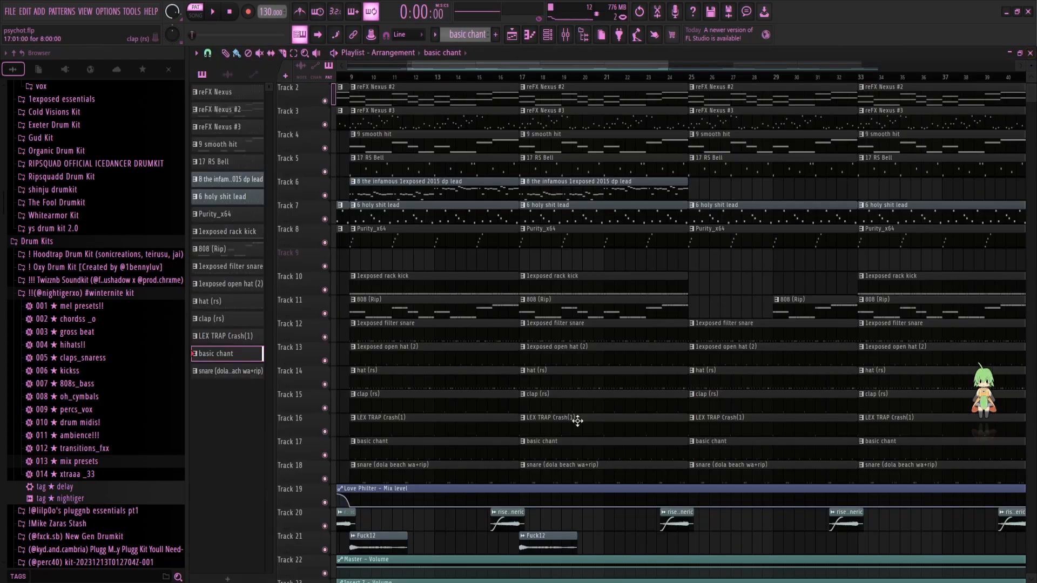
pyautogui.doubleClick(426, 474)
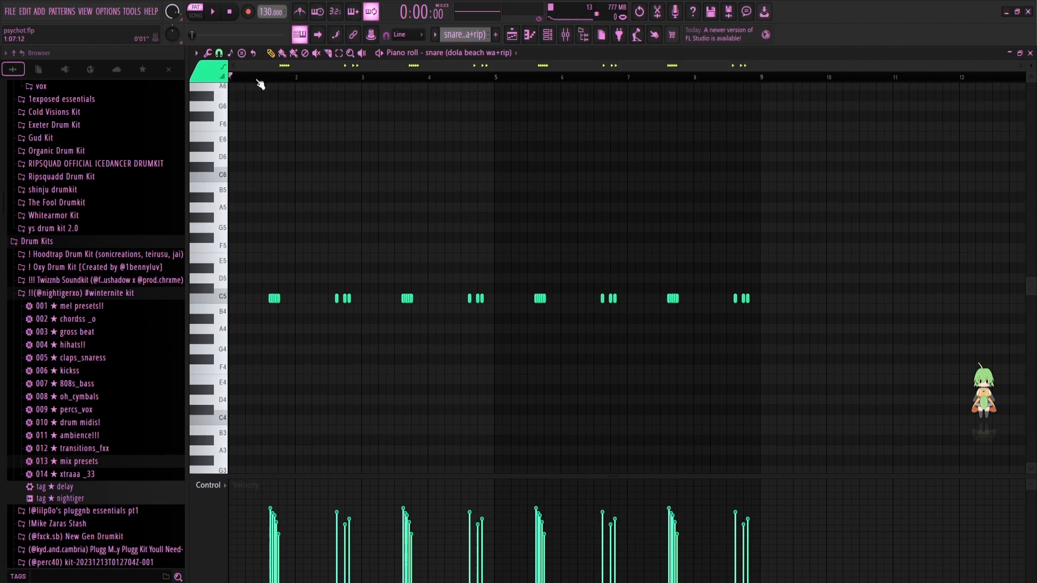
pyautogui.press('space')
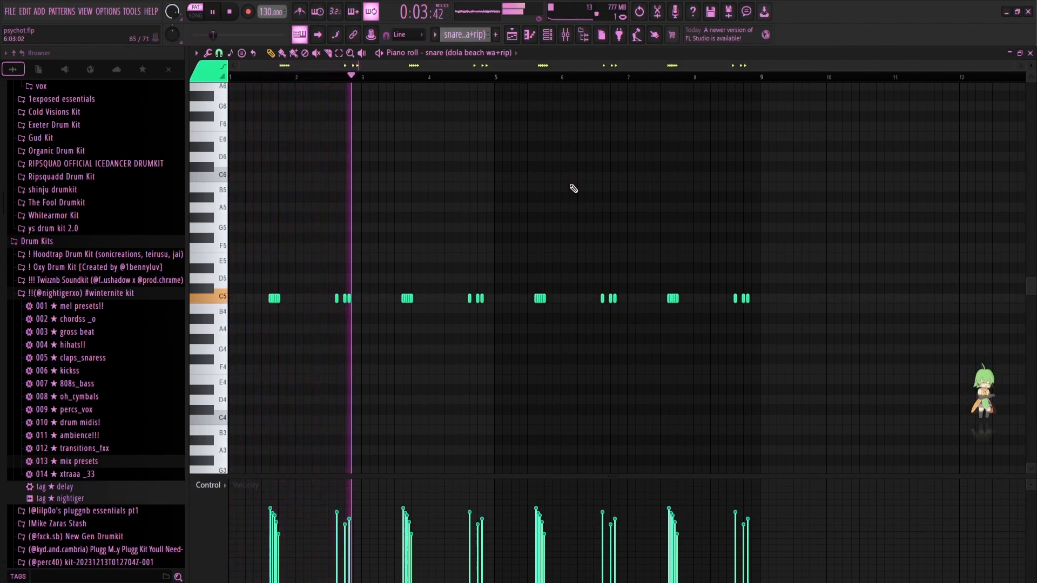
pyautogui.press('space')
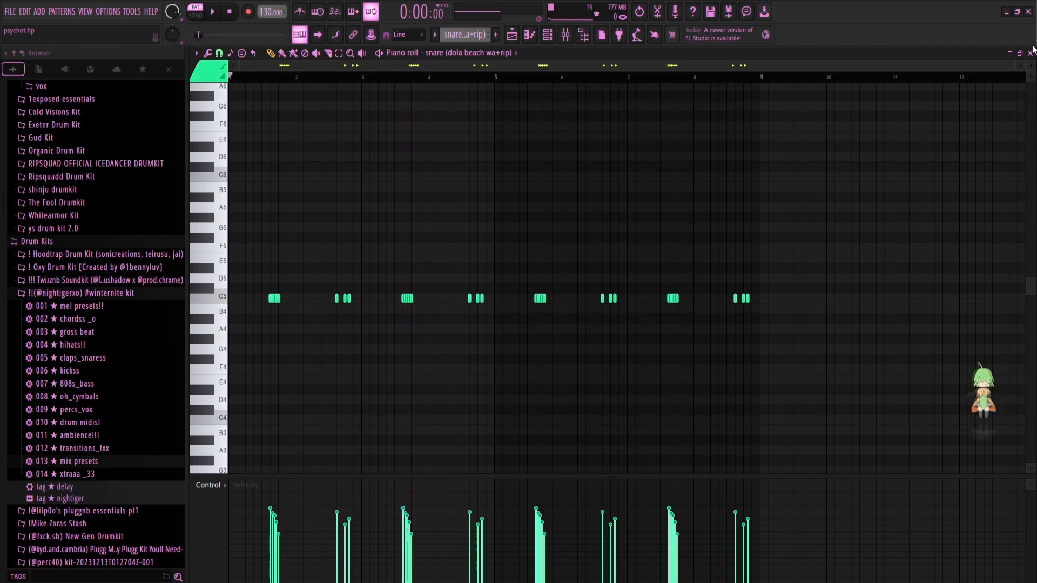
# Step: Return to the playlist and isolate Tracks 10 to 18, from 1exposed rack kick through snare (dola beach wa+rip), muting all others
pyautogui.click(1030, 53)
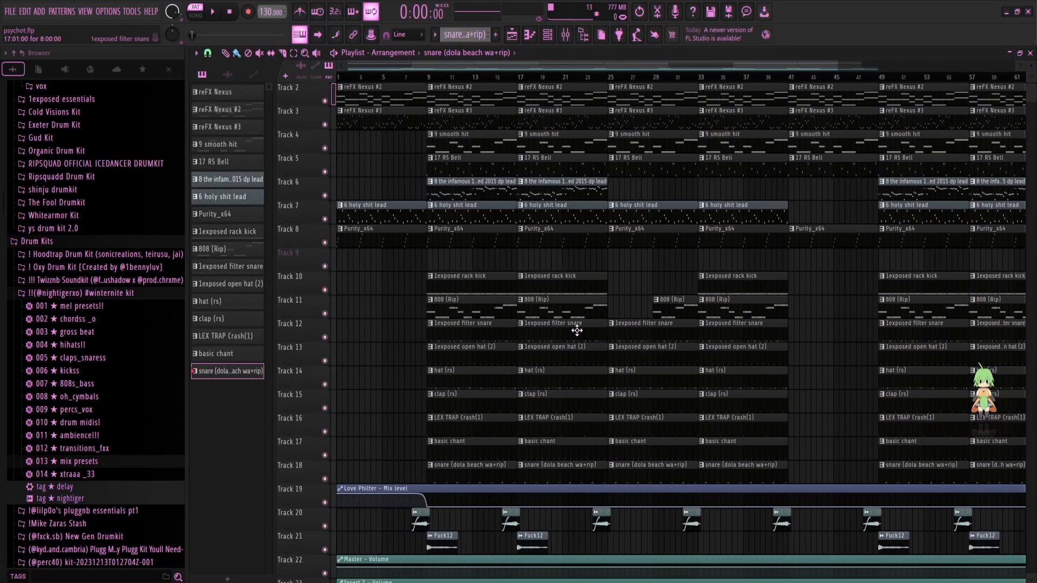
pyautogui.scroll(3, 431, 80)
pyautogui.keyDown('ctrl'); pyautogui.click(325, 290); pyautogui.keyUp('ctrl')
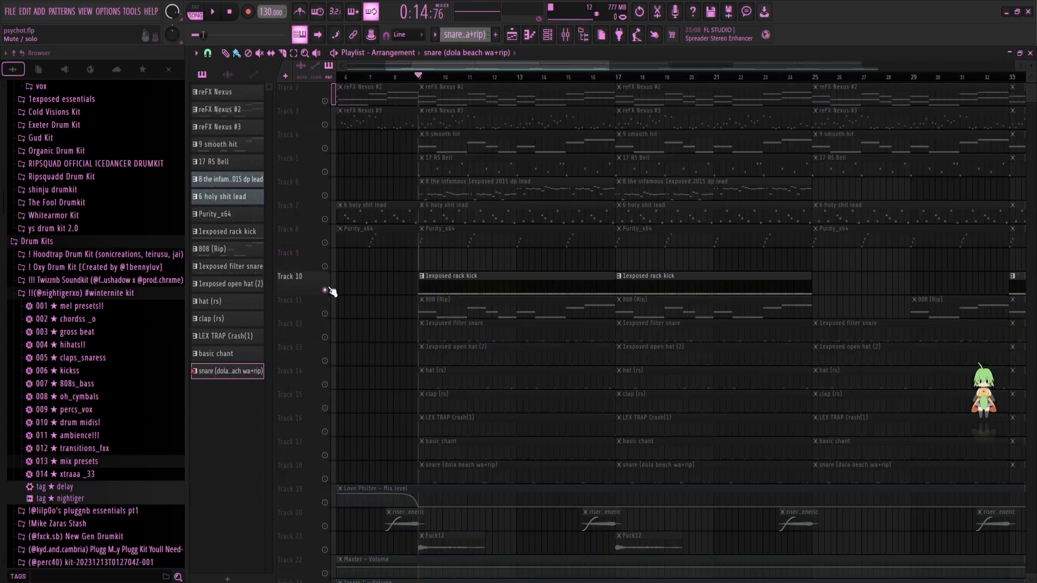
pyautogui.click(324, 313)
pyautogui.click(325, 337)
pyautogui.click(324, 360)
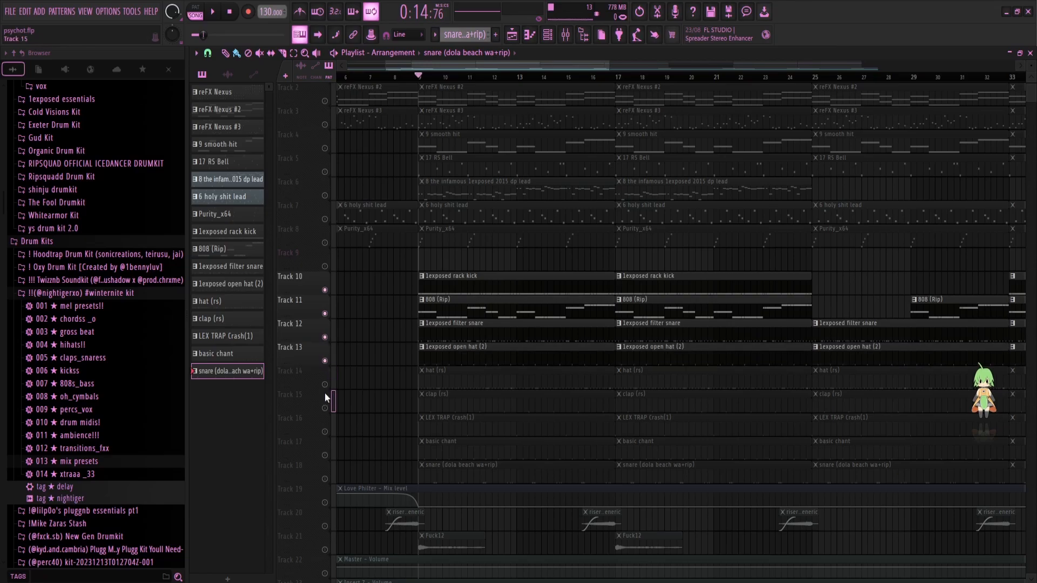
pyautogui.click(324, 384)
pyautogui.click(324, 408)
pyautogui.click(324, 432)
pyautogui.click(325, 455)
pyautogui.click(324, 479)
# Step: Play the isolated drum and 808 tracks from bar 9 to about bar 17
pyautogui.press('space')
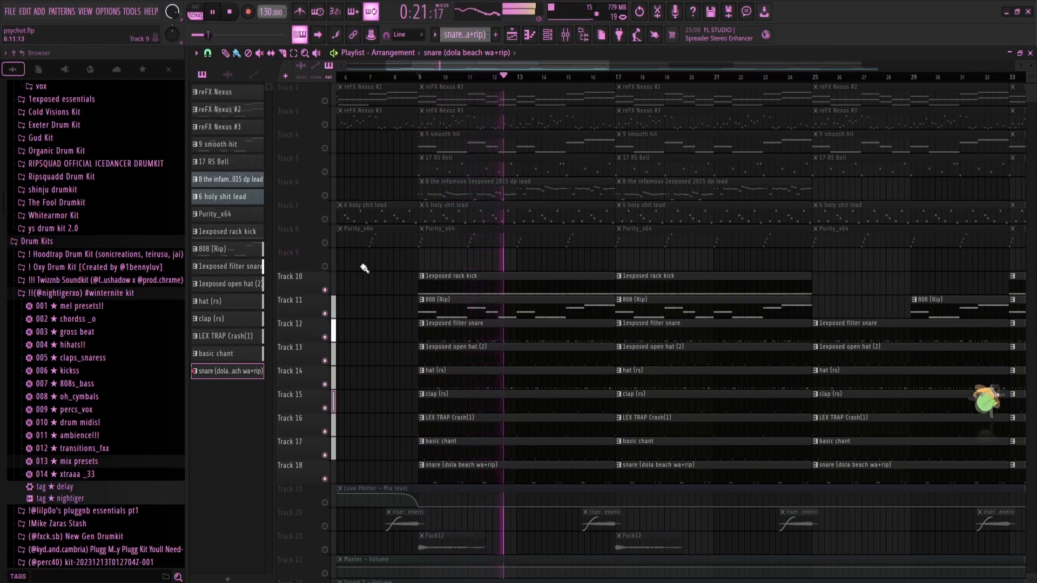
pyautogui.scroll(-5, 384, 363)
pyautogui.scroll(2, 383, 361)
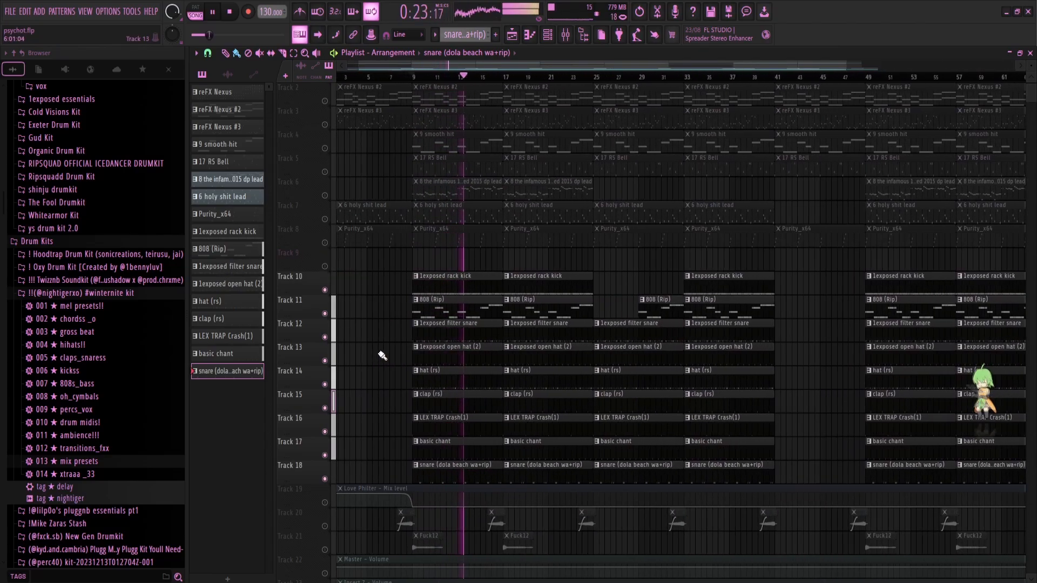
pyautogui.scroll(-4, 382, 354)
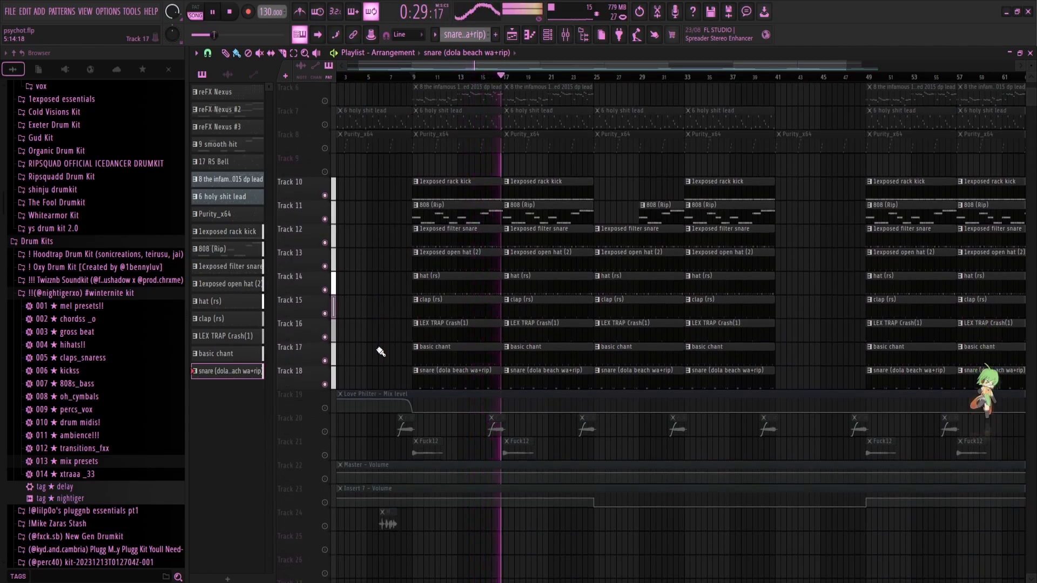
pyautogui.press('space')
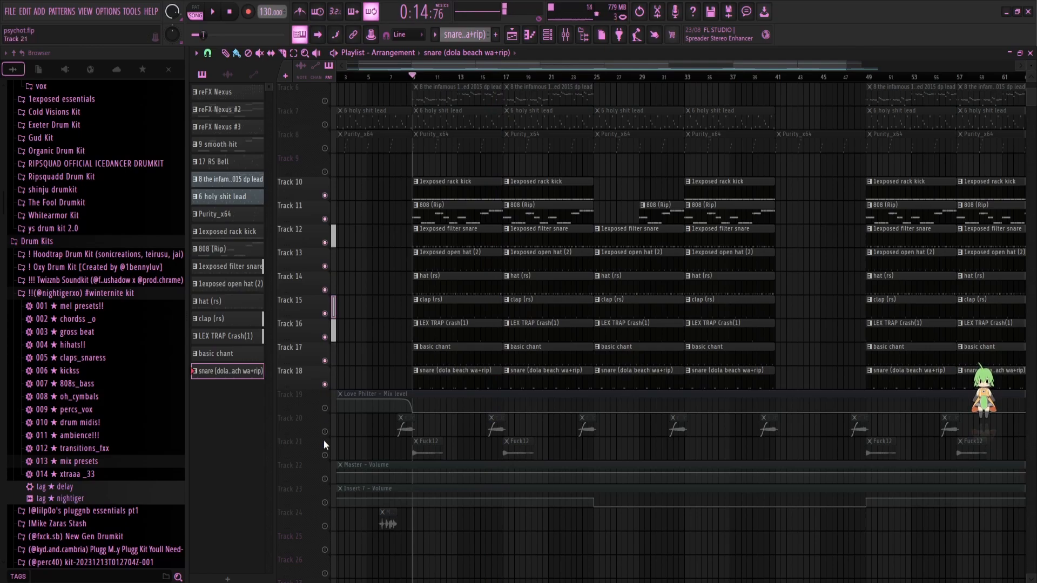
# Step: Unmute all playlist tracks and play the full arrangement from shortly before bar 8 into bar 9
pyautogui.scroll(5, 325, 401)
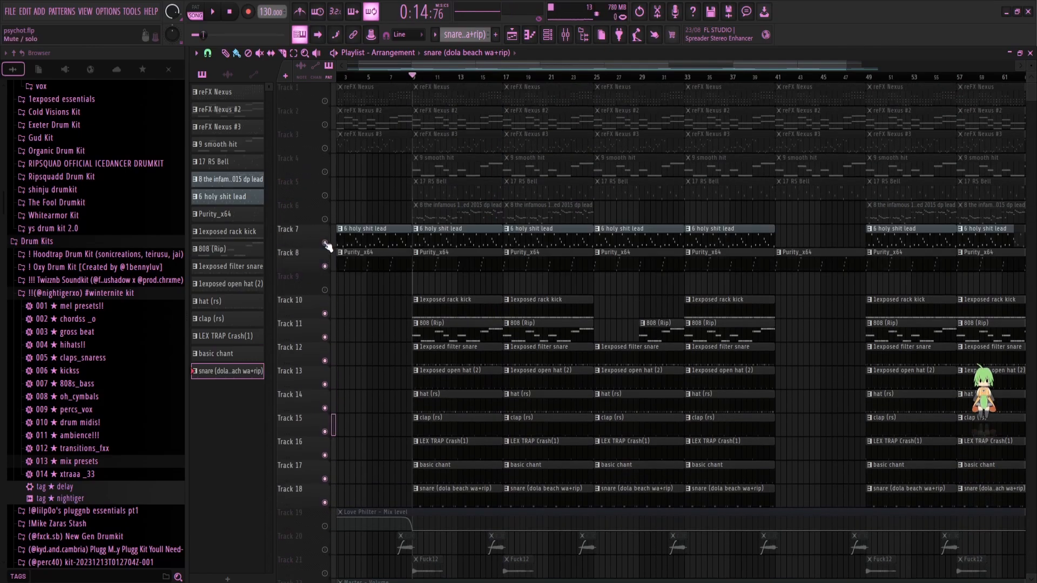
pyautogui.scroll(-5, 329, 378)
pyautogui.rightClick(325, 432)
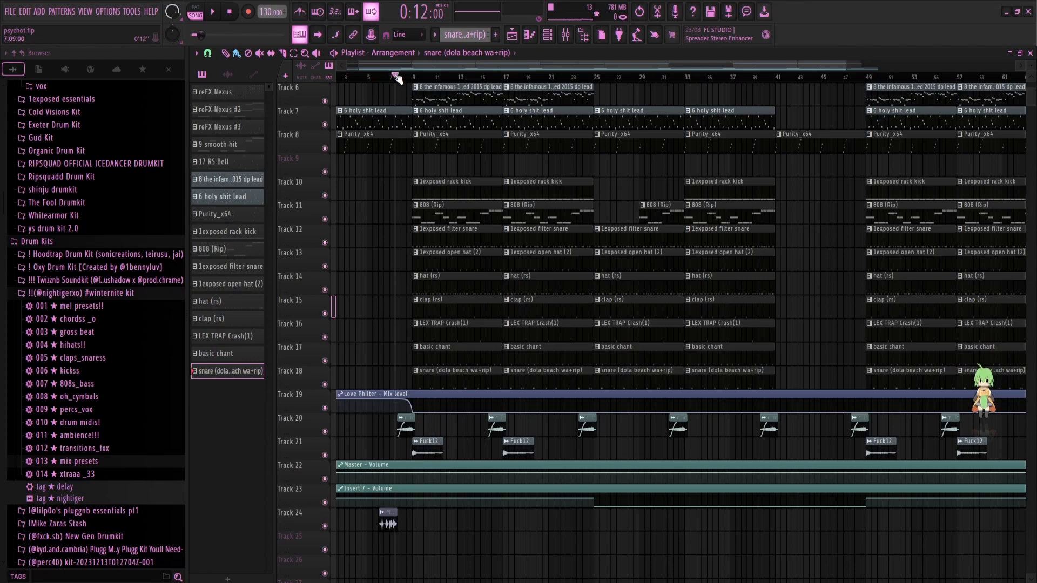
pyautogui.press('space')
pyautogui.scroll(5, 402, 79)
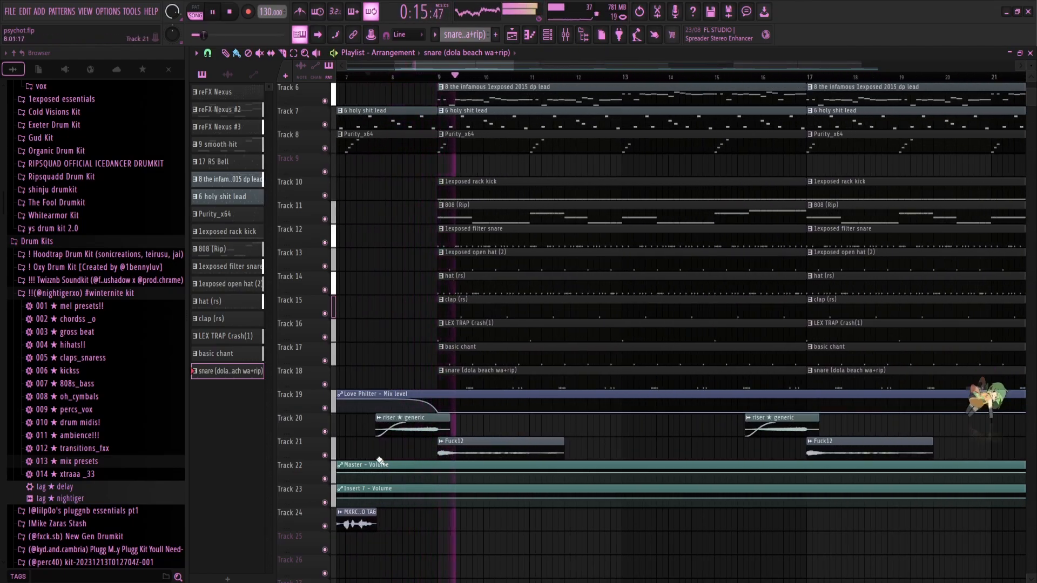
pyautogui.press('space')
# Step: Isolate Tracks 20 and 21, play the riser ★ generic and Fuck12 clips into bar 9, and unmute all tracks
pyautogui.rightClick(324, 455)
pyautogui.click(325, 432)
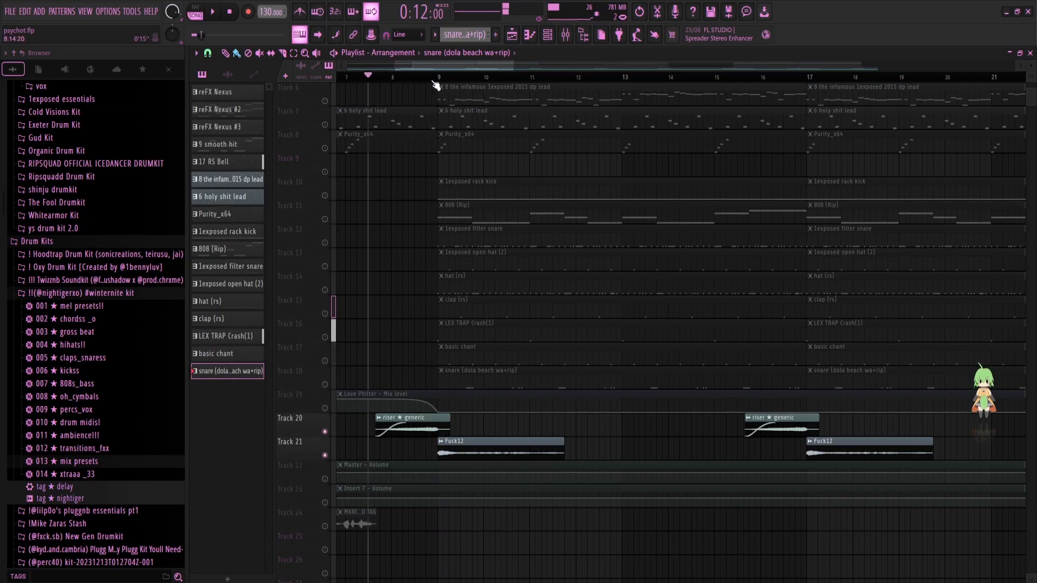
pyautogui.press('space')
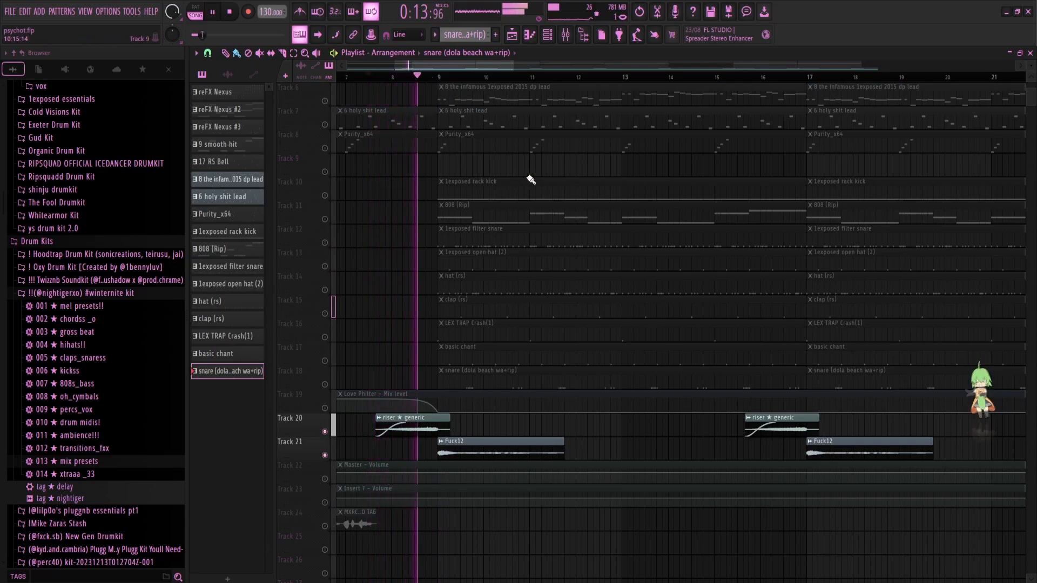
pyautogui.scroll(-5, 459, 352)
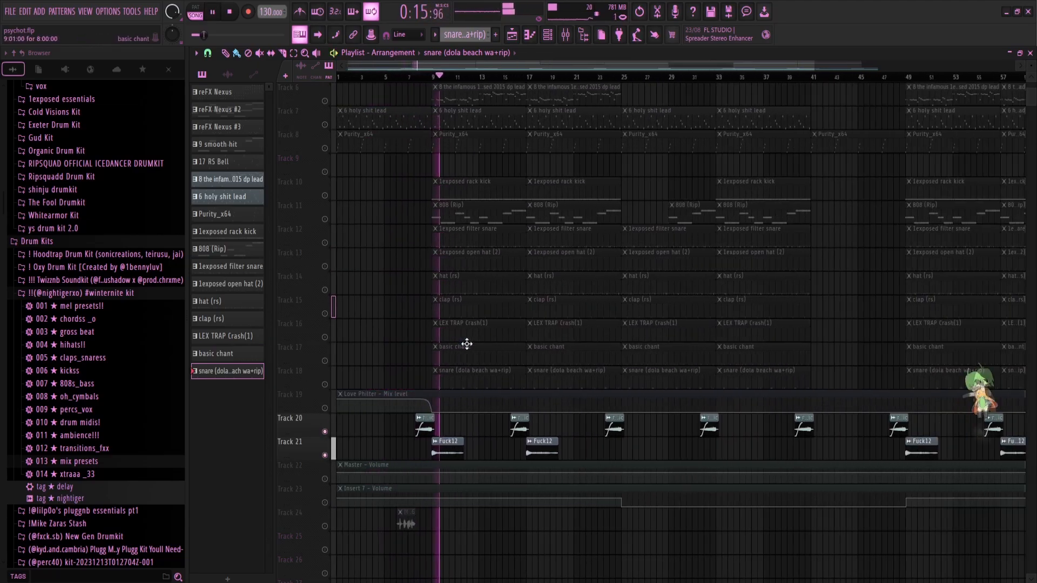
pyautogui.press('space')
pyautogui.scroll(-3, 466, 344)
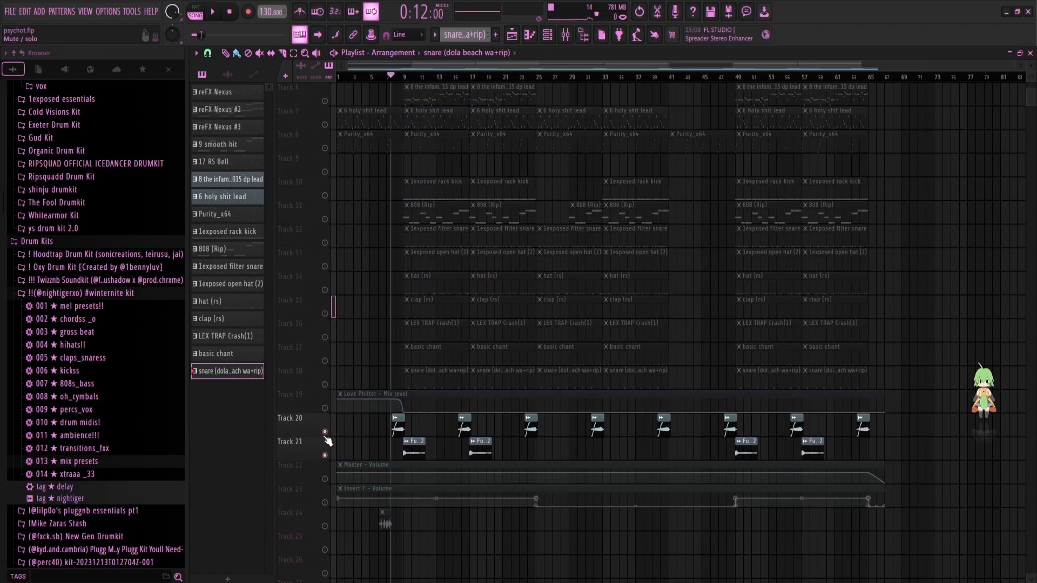
pyautogui.rightClick(325, 435)
# Step: Check the effect slots of mixer inserts 19, 20 and 21, and return to the playlist
pyautogui.scroll(5, 426, 433)
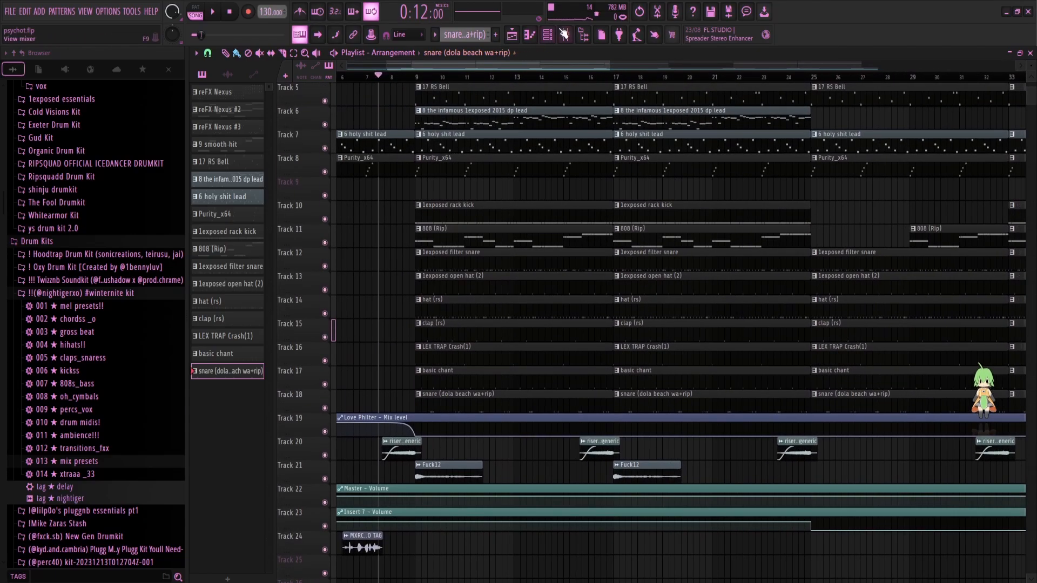
pyautogui.click(565, 34)
pyautogui.click(675, 235)
pyautogui.click(701, 232)
pyautogui.click(726, 230)
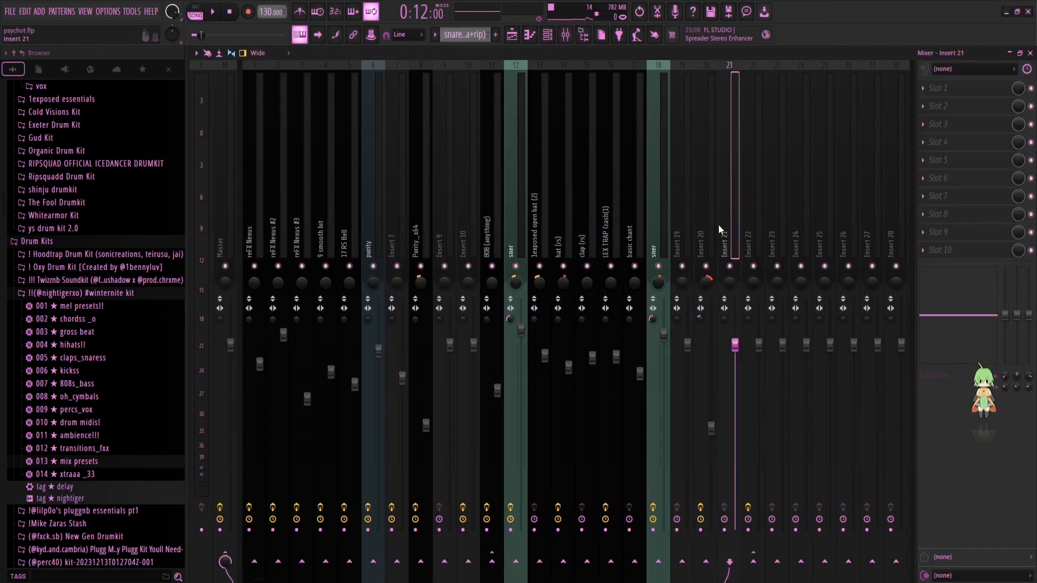
pyautogui.click(710, 226)
pyautogui.click(1030, 53)
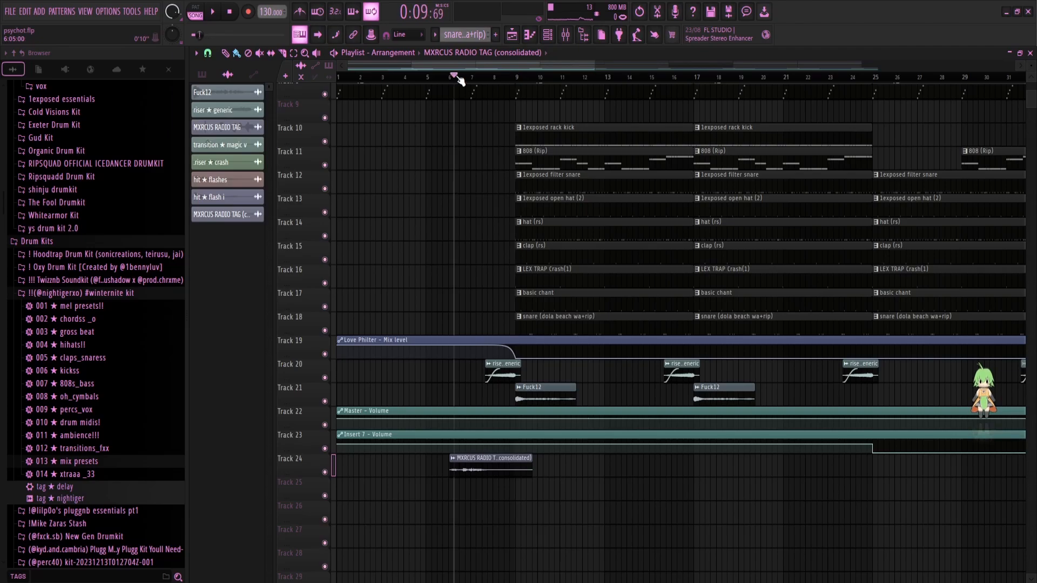
# Step: Solo Track 24, play the MXRCUS RADIO TAG (consolidated) clip from bar 6, and unmute all tracks
pyautogui.rightClick(325, 473)
pyautogui.press('space')
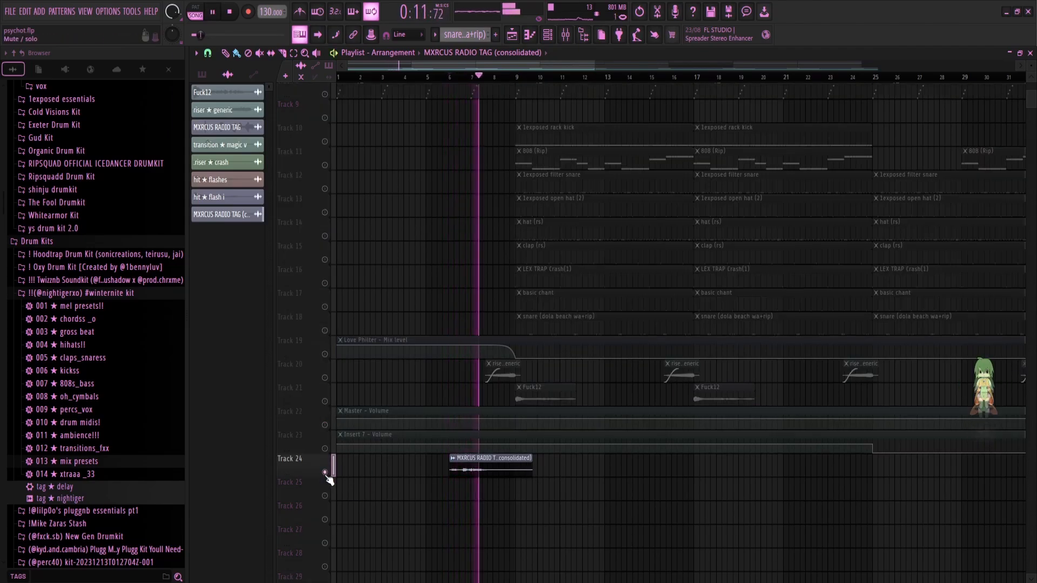
pyautogui.press('space')
pyautogui.rightClick(326, 474)
pyautogui.scroll(-4, 473, 502)
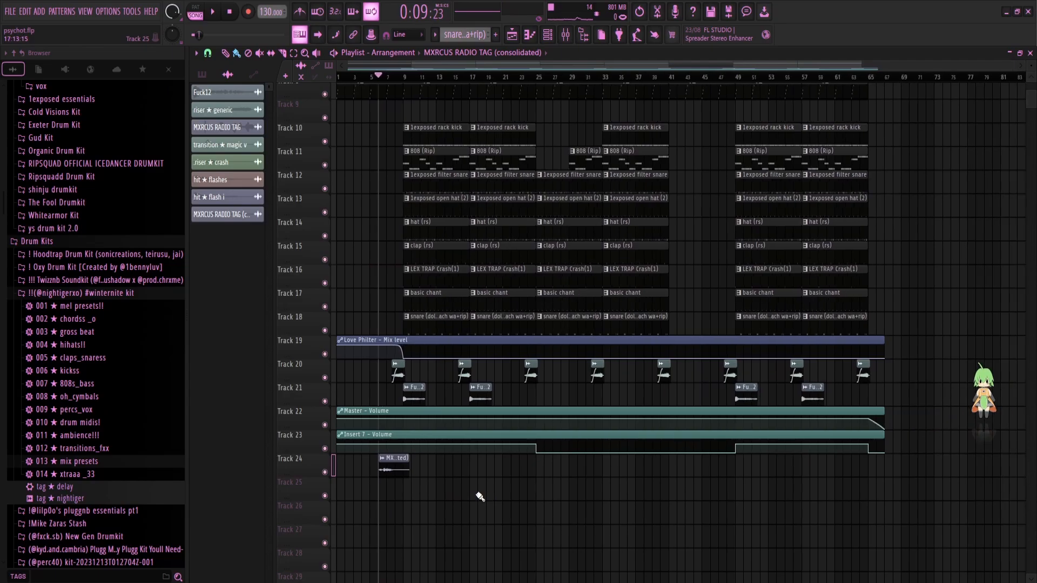
# Step: Open the Fruity Love Philter on mixer insert 22 to check its settings, close it and return to the playlist
pyautogui.scroll(4, 494, 488)
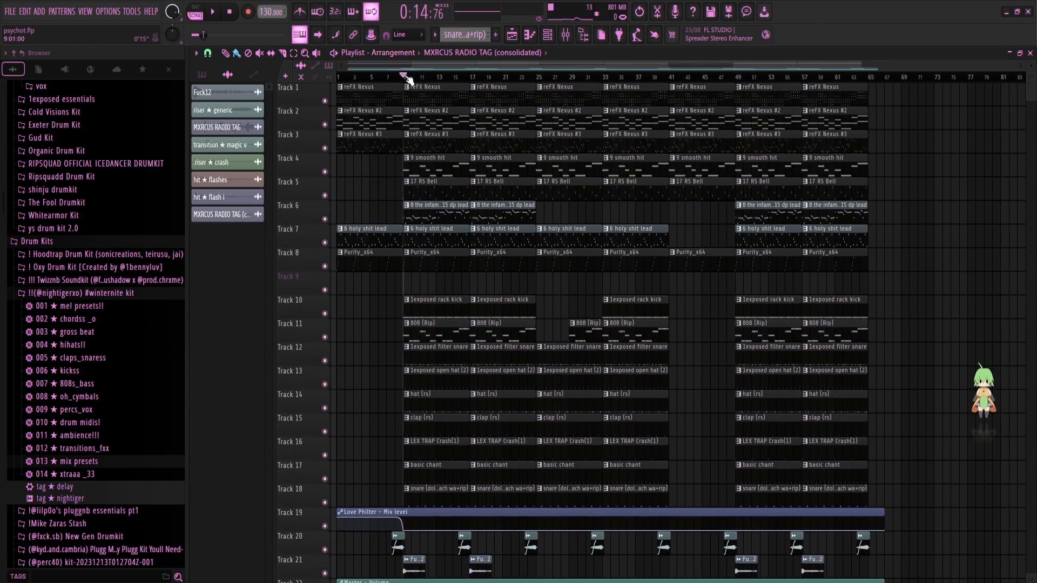
pyautogui.scroll(-3, 423, 294)
pyautogui.press('F9')
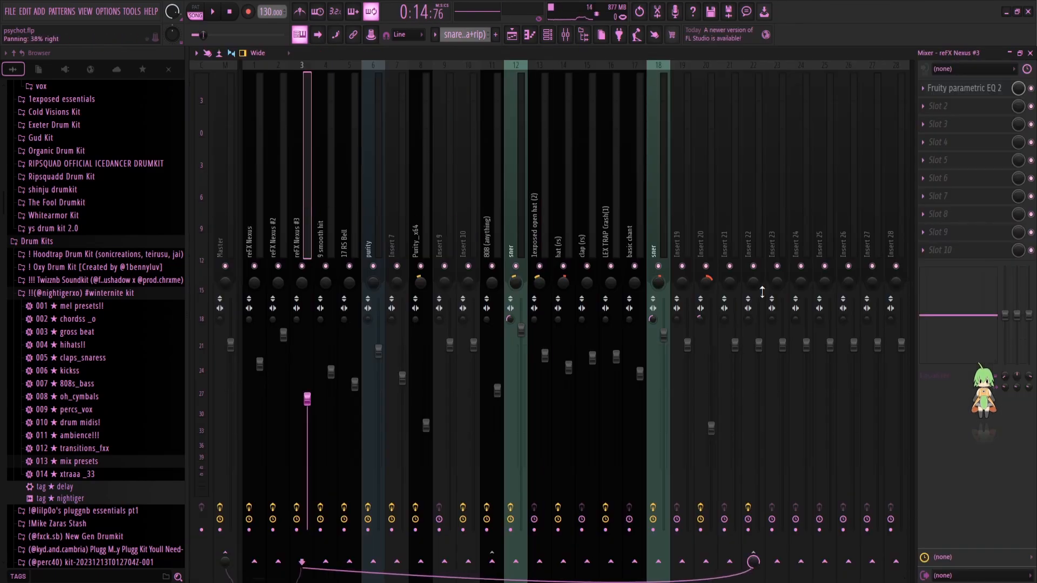
pyautogui.click(753, 241)
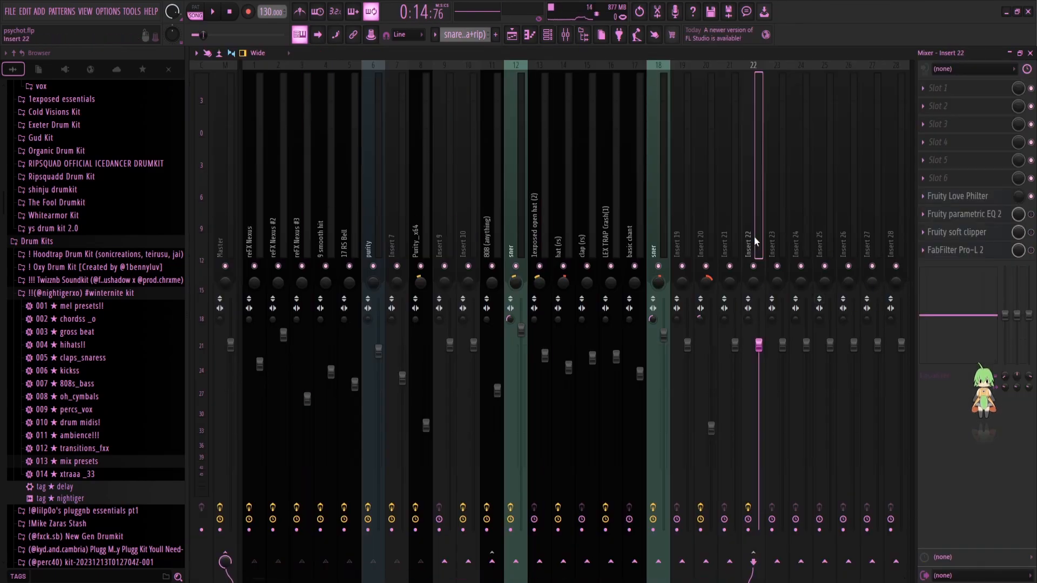
pyautogui.click(964, 196)
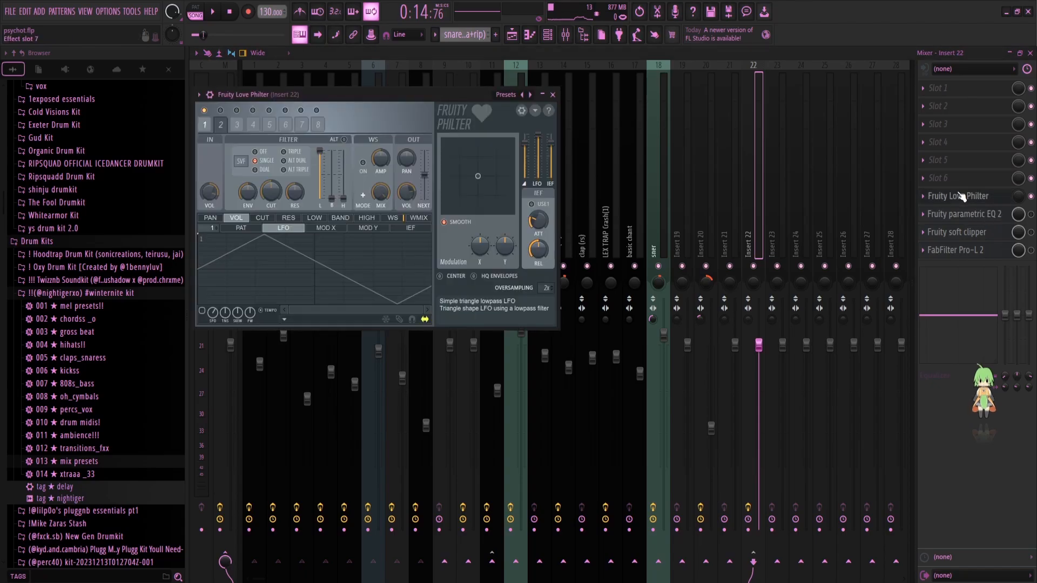
pyautogui.click(553, 95)
pyautogui.press('F5')
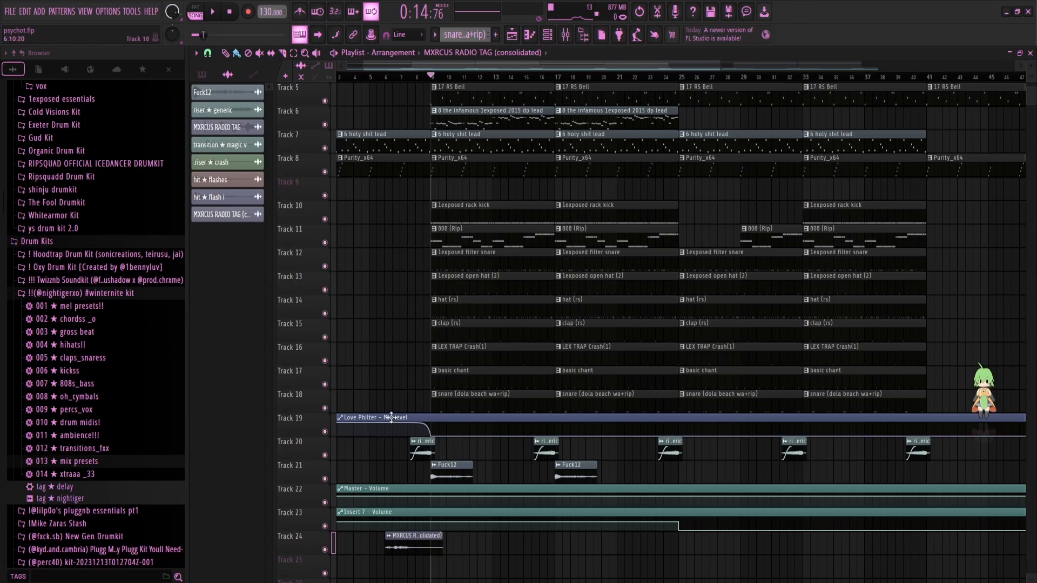
# Step: Look over the automation clips on Tracks 19, 22 and 23, and set the playback position to the start of bar 1
pyautogui.scroll(-2, 400, 437)
pyautogui.scroll(-3, 481, 486)
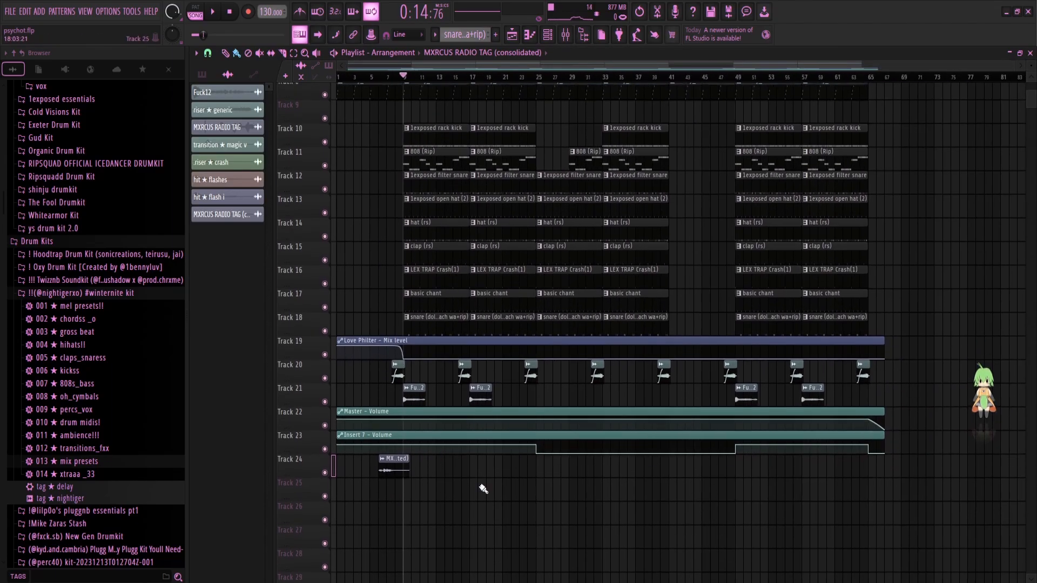
pyautogui.scroll(5, 384, 318)
pyautogui.click(339, 77)
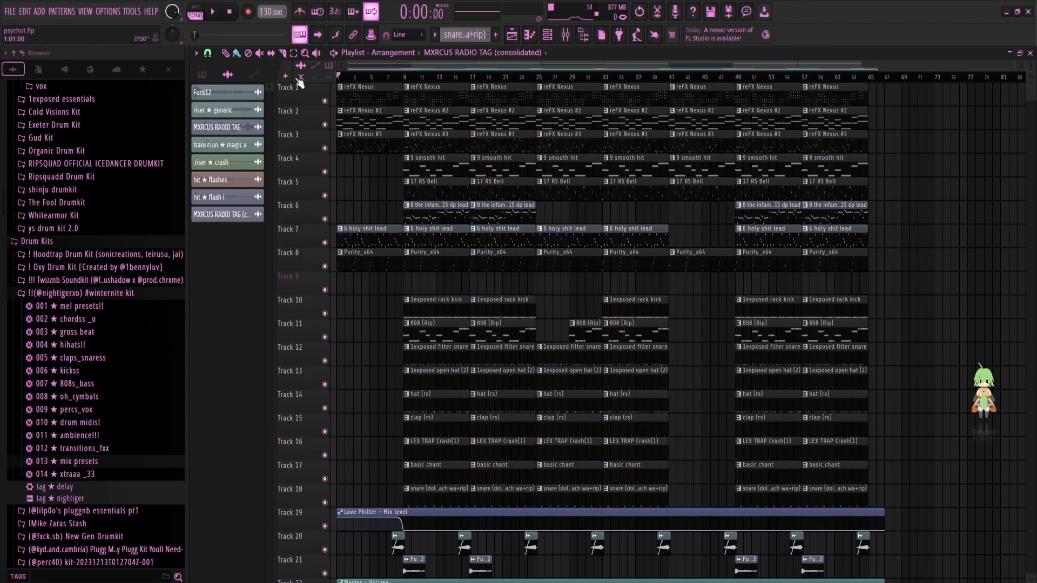